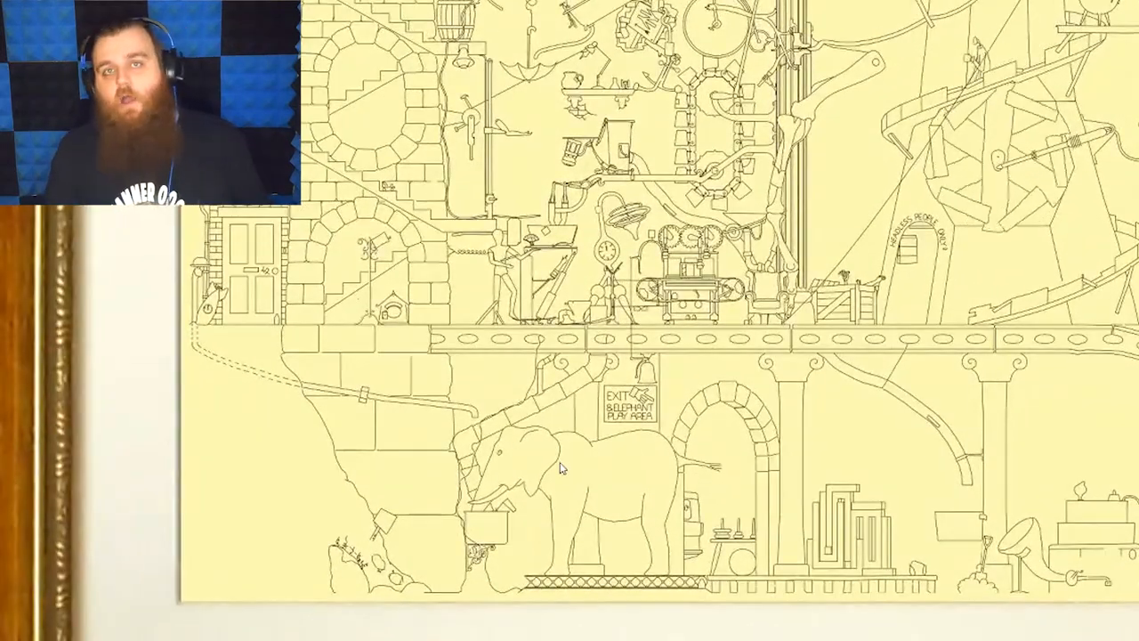
{"action": "scroll", "coordinate": [562, 469], "scroll_direction": "up", "scroll_amount": 3}
{"action": "scroll", "coordinate": [562, 469], "scroll_direction": "up", "scroll_amount": 2}
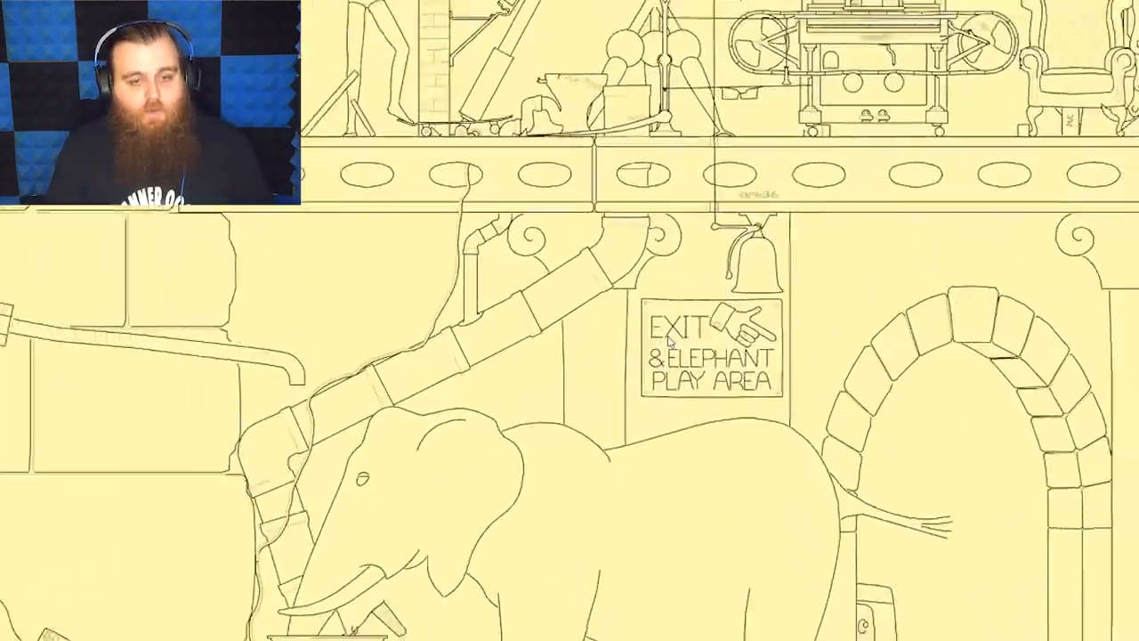
{"action": "scroll", "coordinate": [671, 337], "scroll_direction": "down", "scroll_amount": 3}
{"action": "scroll", "coordinate": [719, 253], "scroll_direction": "up", "scroll_amount": 2}
{"action": "scroll", "coordinate": [725, 276], "scroll_direction": "up", "scroll_amount": 2}
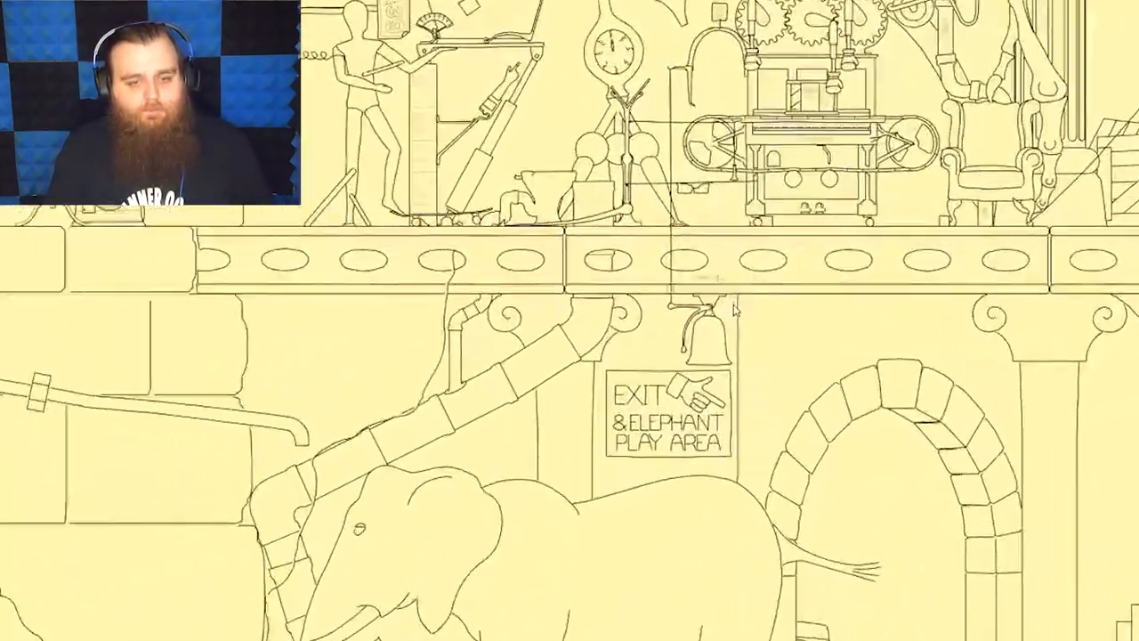
{"action": "scroll", "coordinate": [728, 293], "scroll_direction": "up", "scroll_amount": 2}
{"action": "scroll", "coordinate": [732, 308], "scroll_direction": "up", "scroll_amount": 2}
{"action": "scroll", "coordinate": [731, 308], "scroll_direction": "up", "scroll_amount": 2}
{"action": "scroll", "coordinate": [721, 356], "scroll_direction": "up", "scroll_amount": 2}
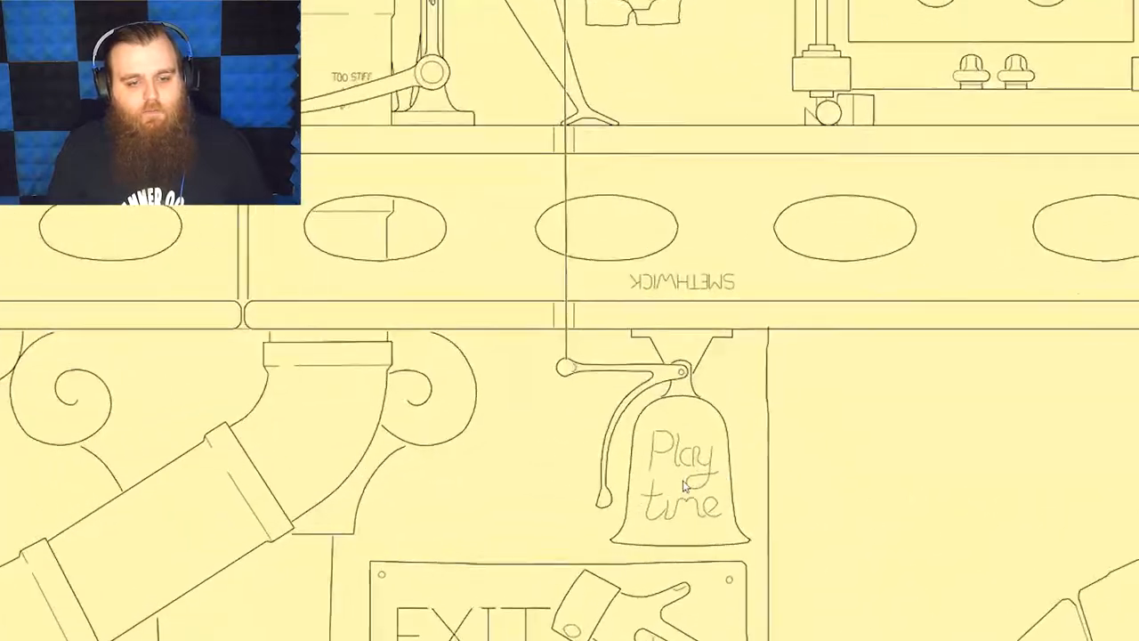
{"action": "scroll", "coordinate": [703, 419], "scroll_direction": "up", "scroll_amount": 2}
{"action": "scroll", "coordinate": [691, 481], "scroll_direction": "up", "scroll_amount": 2}
{"action": "scroll", "coordinate": [691, 482], "scroll_direction": "down", "scroll_amount": 2}
{"action": "scroll", "coordinate": [690, 462], "scroll_direction": "down", "scroll_amount": 2}
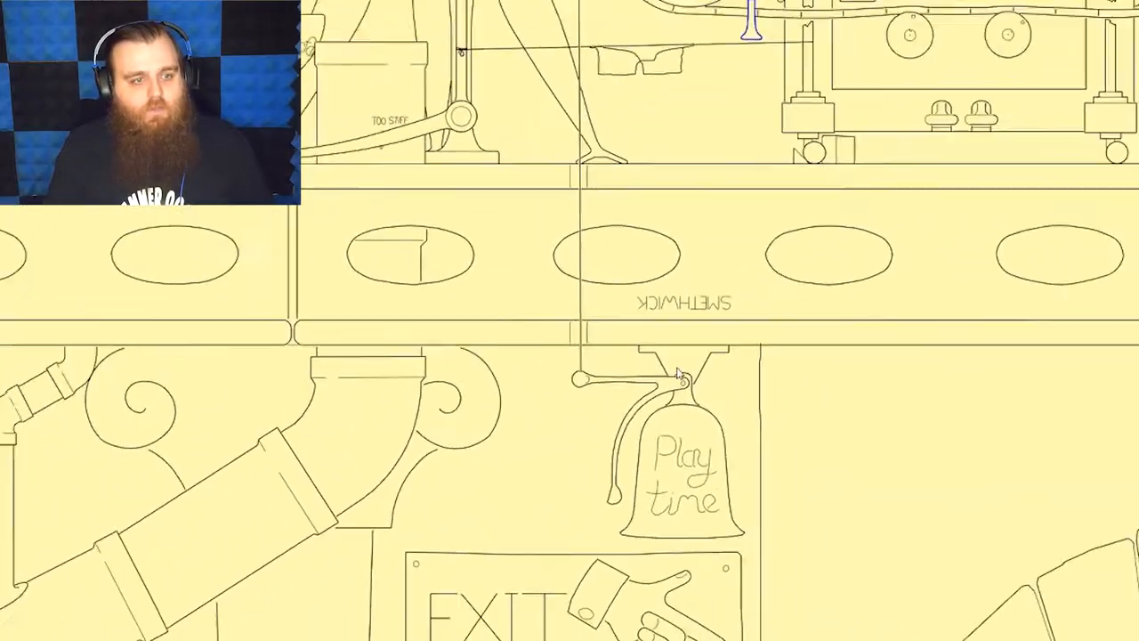
{"action": "scroll", "coordinate": [623, 400], "scroll_direction": "down", "scroll_amount": 2}
{"action": "scroll", "coordinate": [552, 312], "scroll_direction": "down", "scroll_amount": 2}
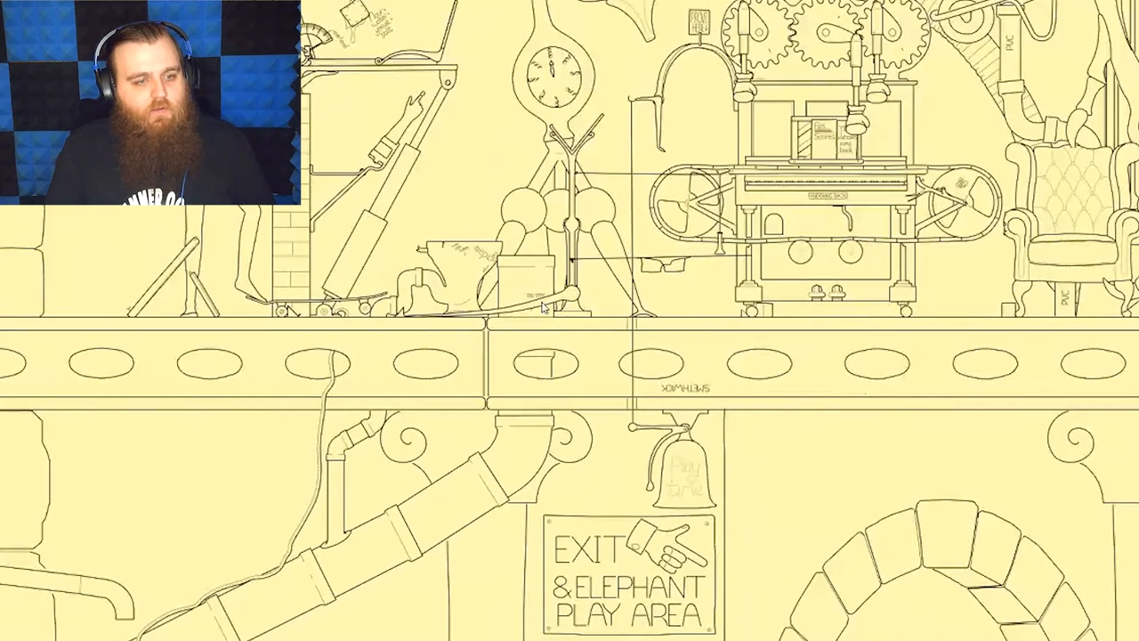
{"action": "scroll", "coordinate": [545, 306], "scroll_direction": "down", "scroll_amount": 2}
- Pan the canvas to bring the mannequin and stone wall into view
{"action": "left_click_drag", "start_coordinate": [544, 305], "coordinate": [801, 401]}
{"action": "scroll", "coordinate": [422, 163], "scroll_direction": "up", "scroll_amount": 3}
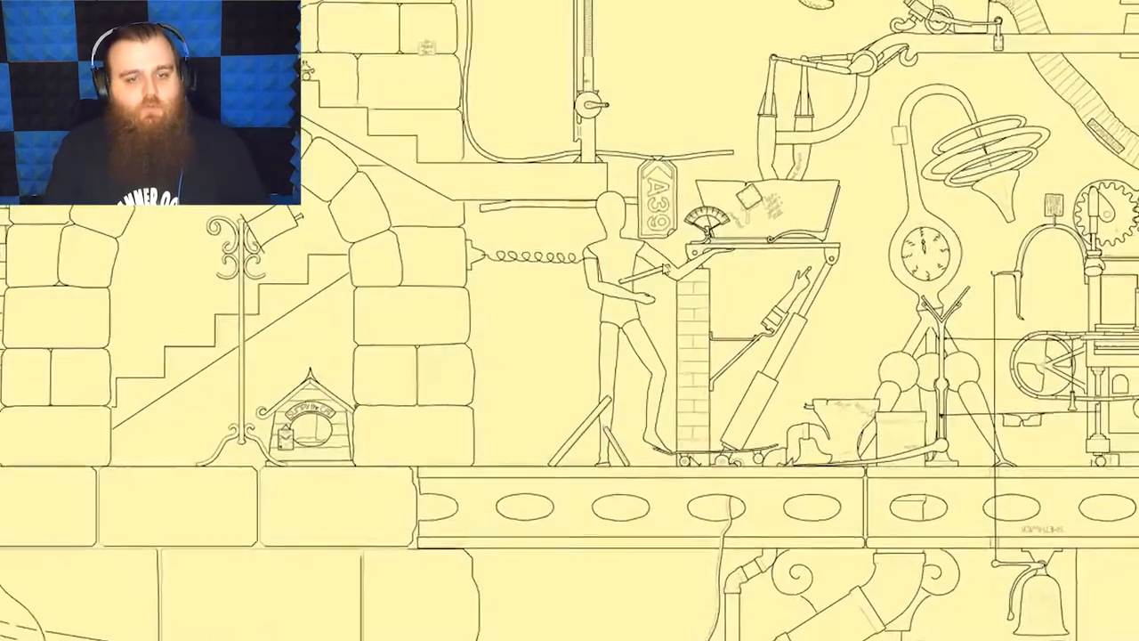
{"action": "scroll", "coordinate": [623, 312], "scroll_direction": "down", "scroll_amount": 2}
{"action": "scroll", "coordinate": [623, 311], "scroll_direction": "down", "scroll_amount": 2}
{"action": "scroll", "coordinate": [716, 227], "scroll_direction": "down", "scroll_amount": 1}
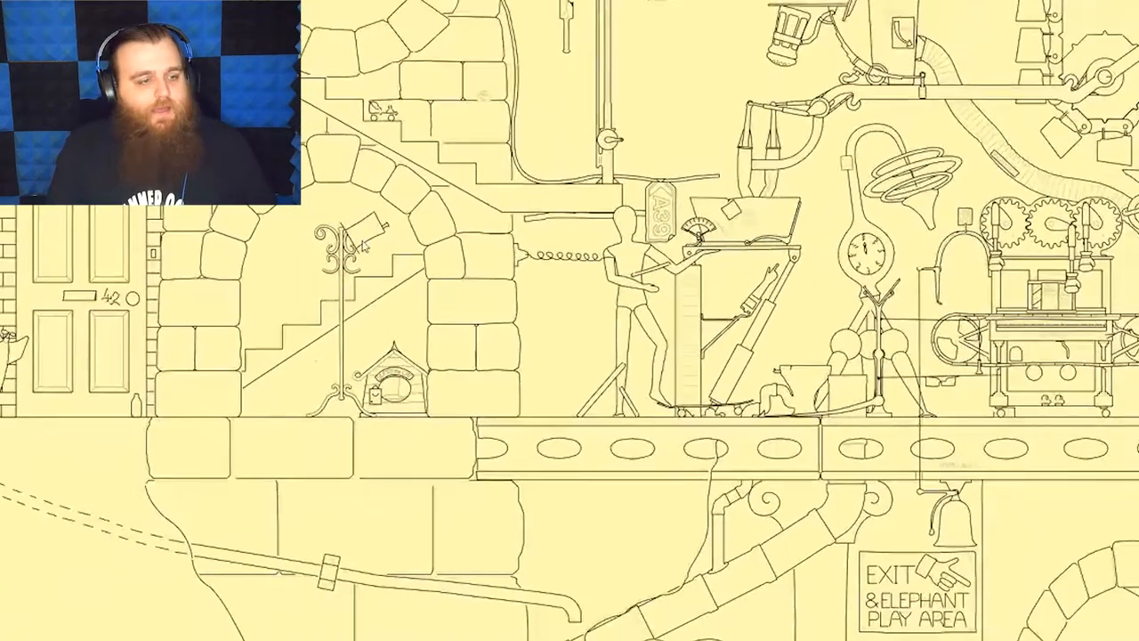
{"action": "scroll", "coordinate": [623, 312], "scroll_direction": "up", "scroll_amount": 2}
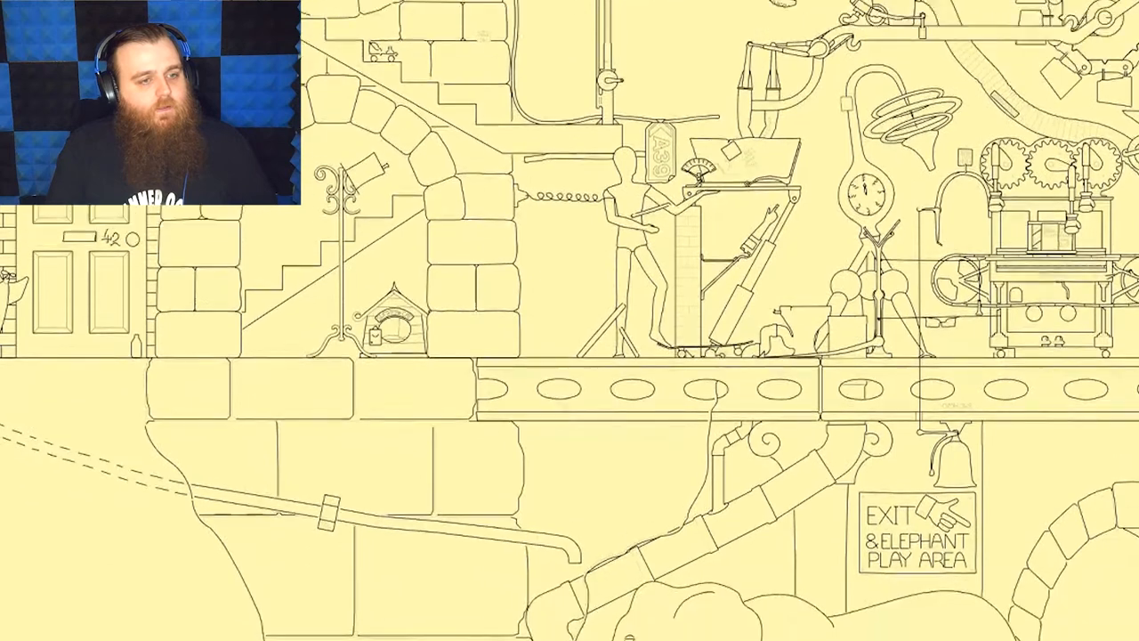
{"action": "scroll", "coordinate": [623, 312], "scroll_direction": "up", "scroll_amount": 5}
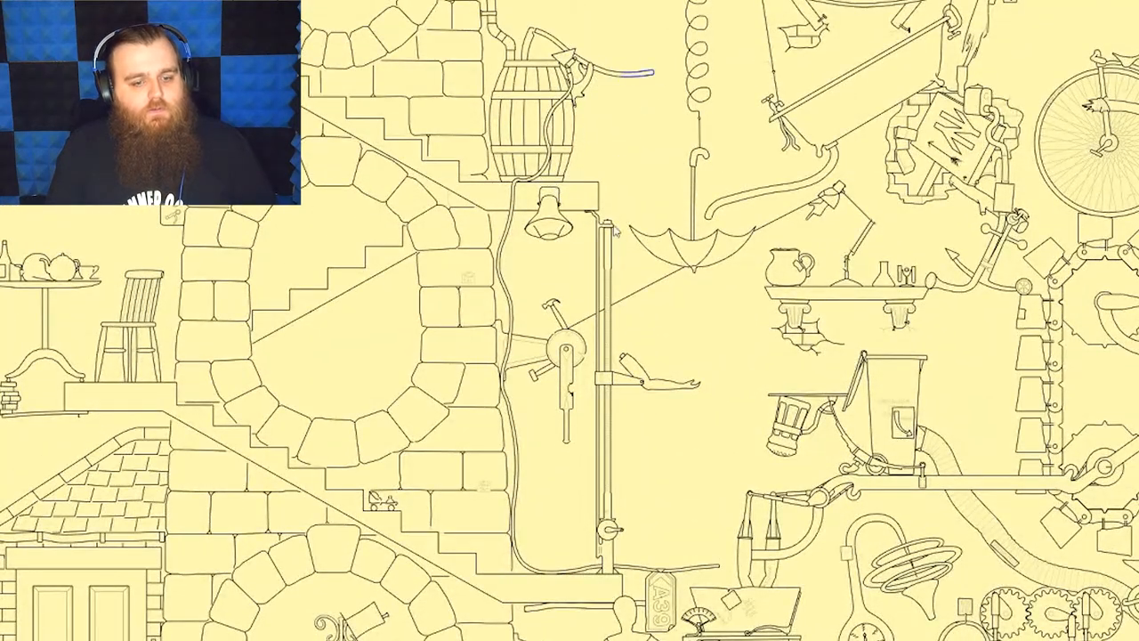
{"action": "scroll", "coordinate": [679, 411], "scroll_direction": "up", "scroll_amount": 3}
{"action": "scroll", "coordinate": [676, 391], "scroll_direction": "up", "scroll_amount": 3}
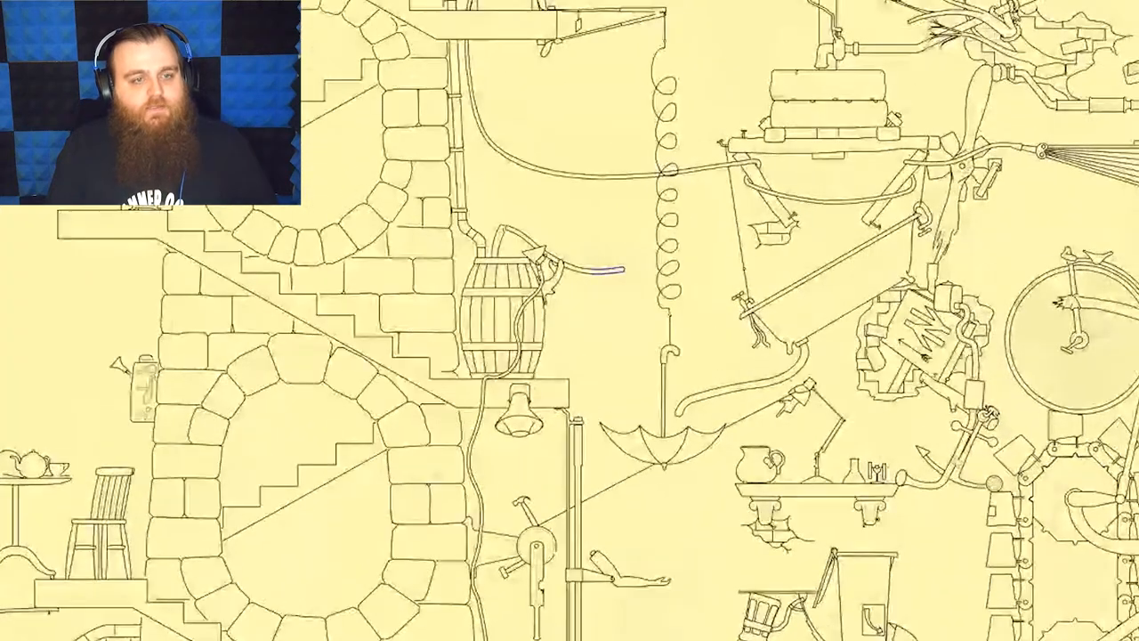
{"action": "scroll", "coordinate": [675, 374], "scroll_direction": "up", "scroll_amount": 2}
{"action": "scroll", "coordinate": [674, 369], "scroll_direction": "up", "scroll_amount": 3}
{"action": "scroll", "coordinate": [676, 391], "scroll_direction": "up", "scroll_amount": 3}
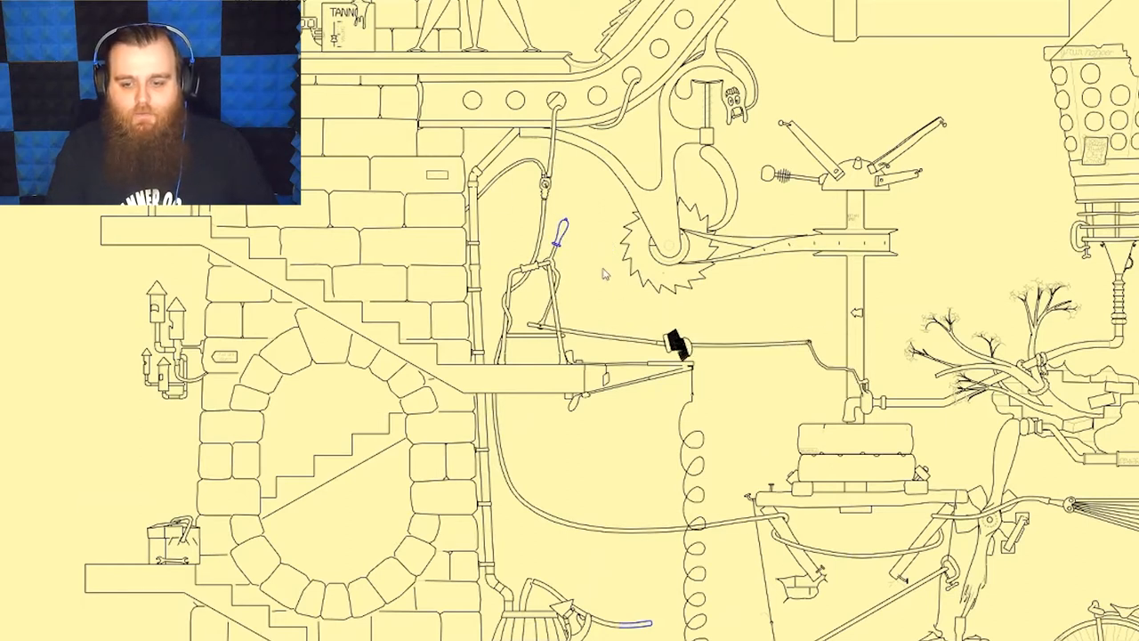
{"action": "scroll", "coordinate": [746, 420], "scroll_direction": "up", "scroll_amount": 1}
{"action": "scroll", "coordinate": [634, 359], "scroll_direction": "up", "scroll_amount": 1}
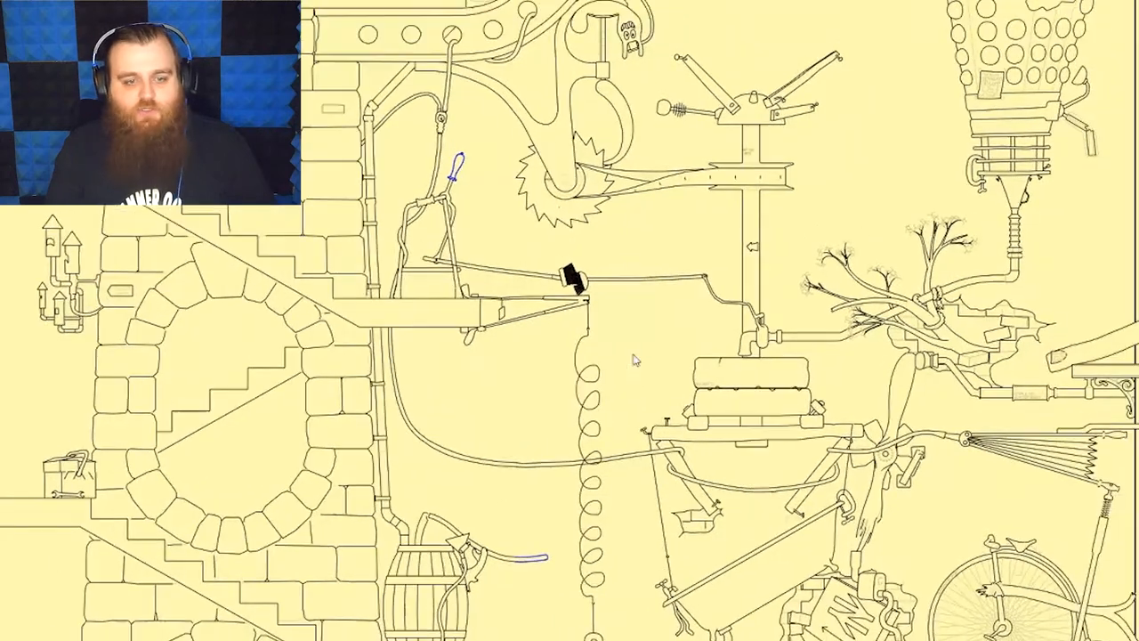
{"action": "scroll", "coordinate": [749, 342], "scroll_direction": "down", "scroll_amount": 2}
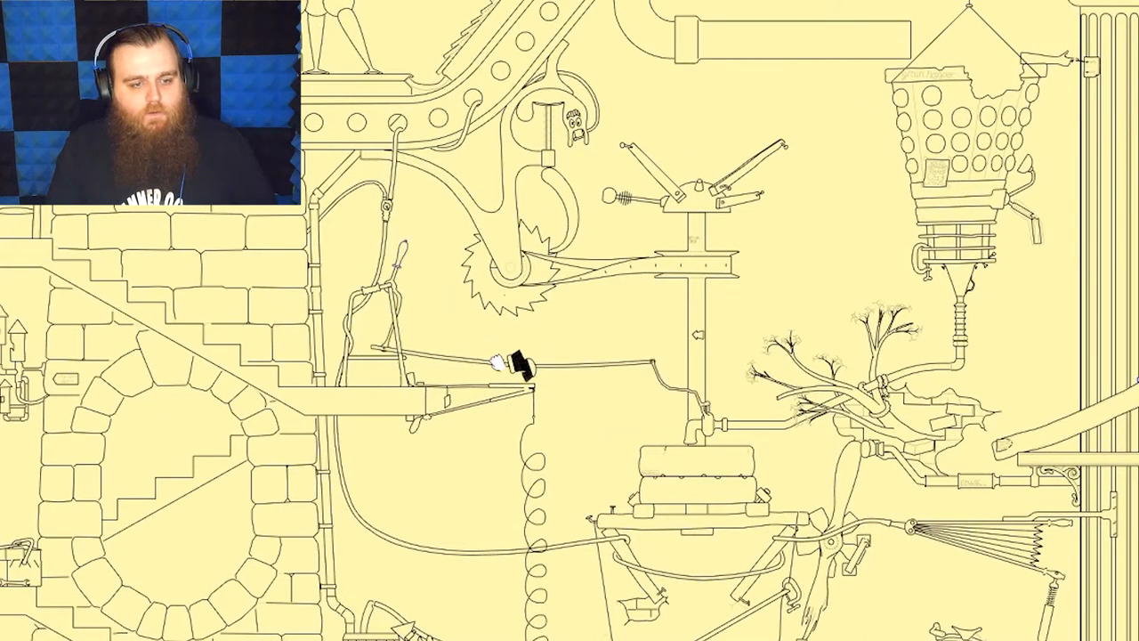
{"action": "scroll", "coordinate": [573, 323], "scroll_direction": "down", "scroll_amount": 4}
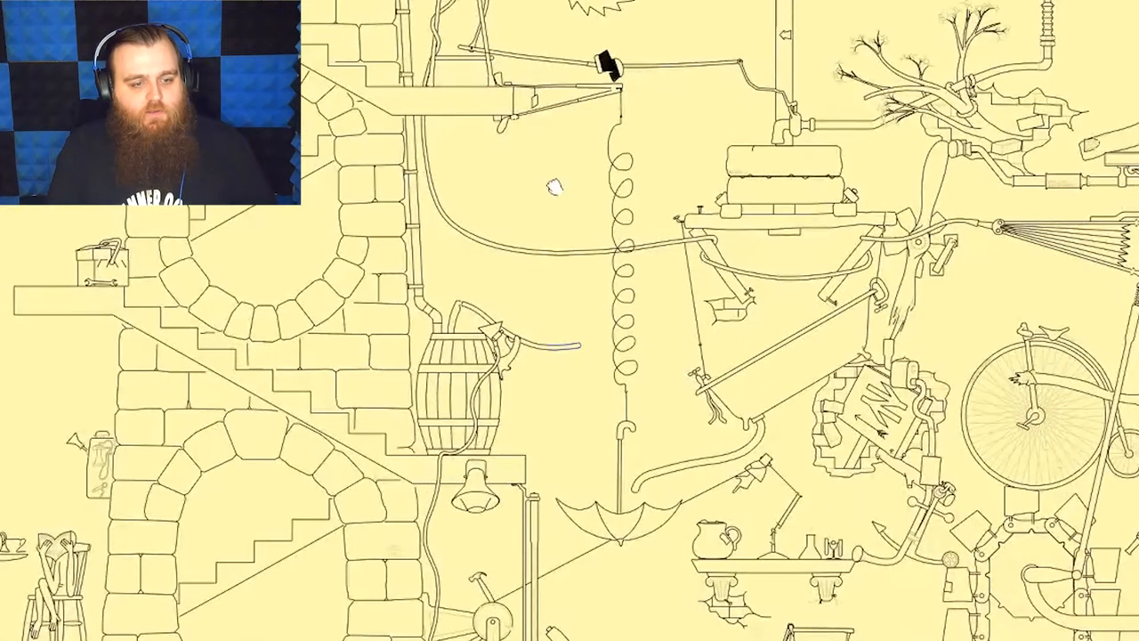
- Trigger the rope piece by the barrel, then flip the black lever beside the saw blade
{"action": "left_click", "coordinate": [500, 382]}
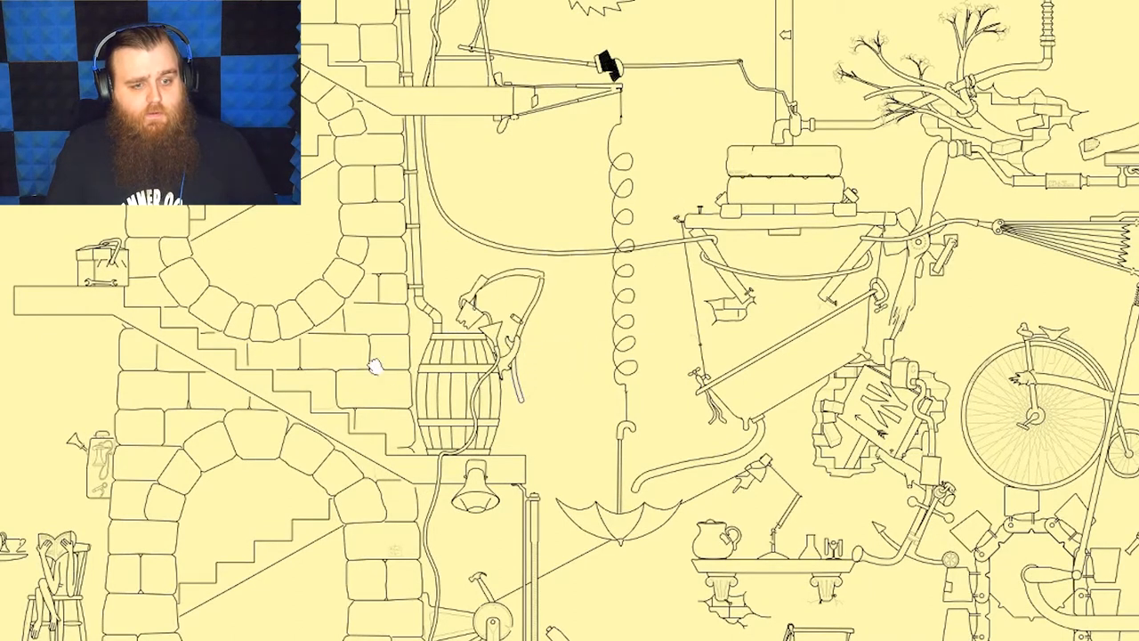
{"action": "scroll", "coordinate": [532, 212], "scroll_direction": "down", "scroll_amount": 3}
{"action": "scroll", "coordinate": [532, 212], "scroll_direction": "down", "scroll_amount": 1}
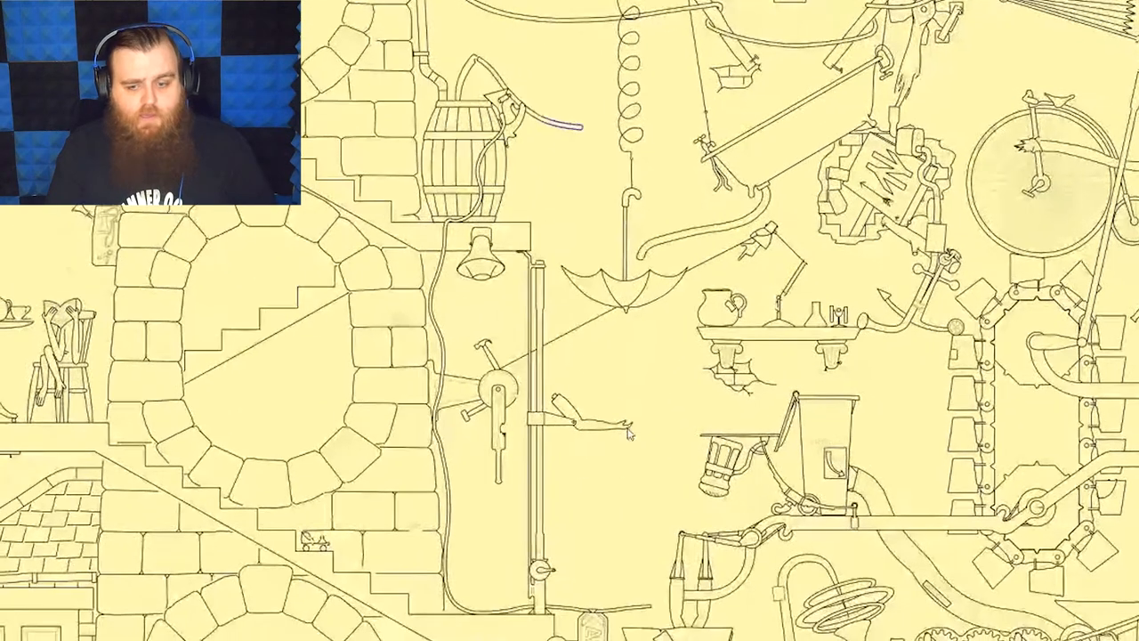
{"action": "scroll", "coordinate": [539, 267], "scroll_direction": "down", "scroll_amount": 2}
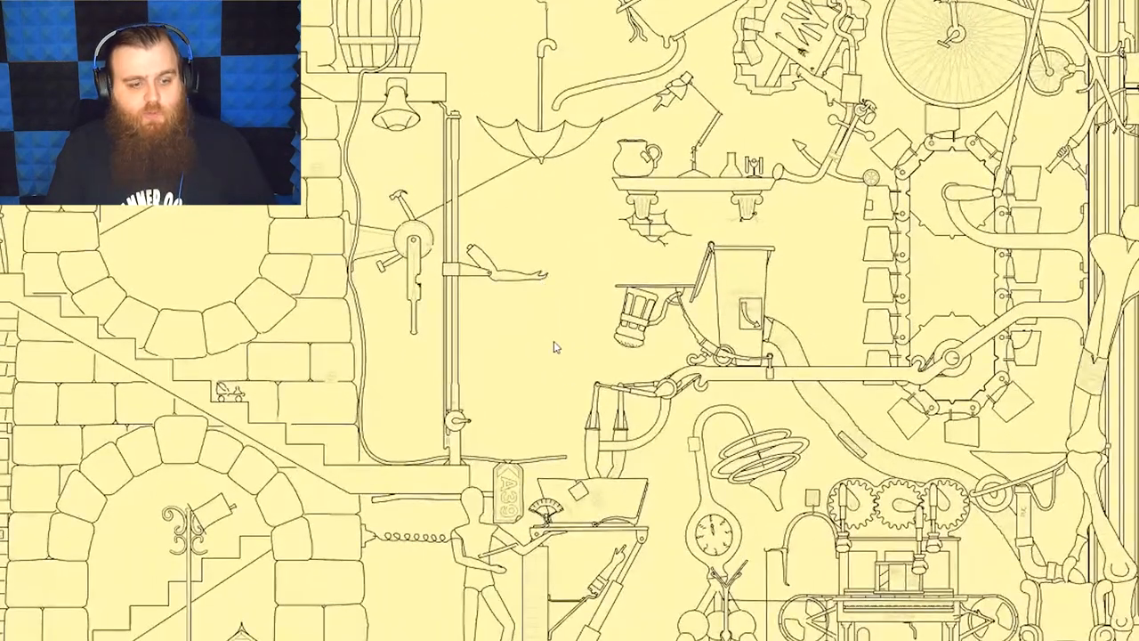
{"action": "scroll", "coordinate": [553, 347], "scroll_direction": "down", "scroll_amount": 2}
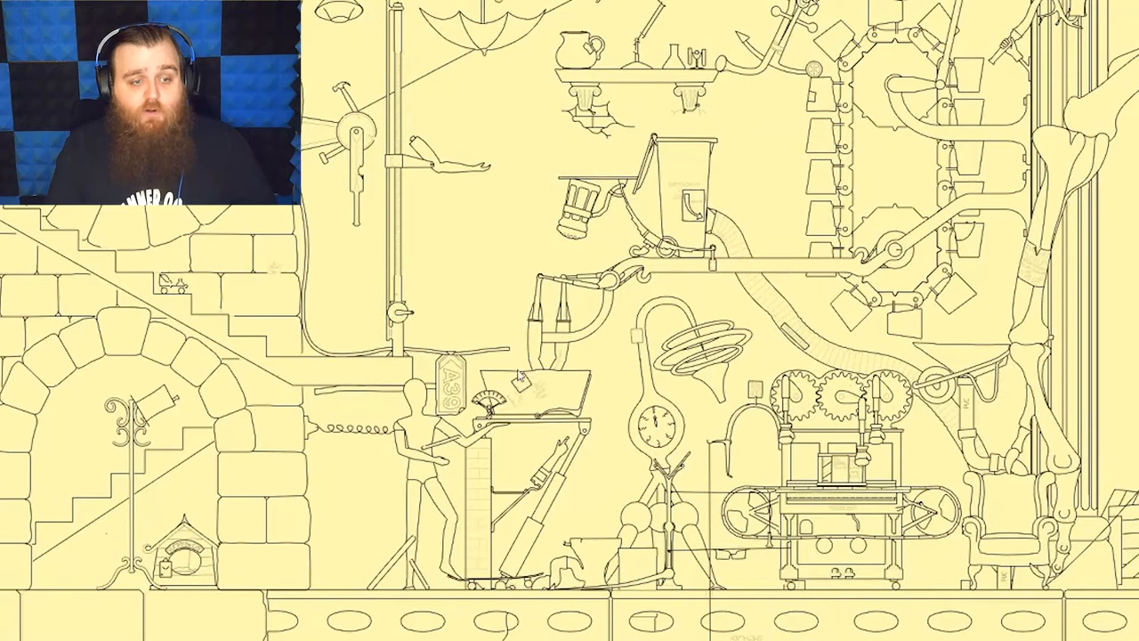
{"action": "left_click_drag", "start_coordinate": [510, 300], "coordinate": [528, 350]}
{"action": "scroll", "coordinate": [537, 299], "scroll_direction": "up", "scroll_amount": 3}
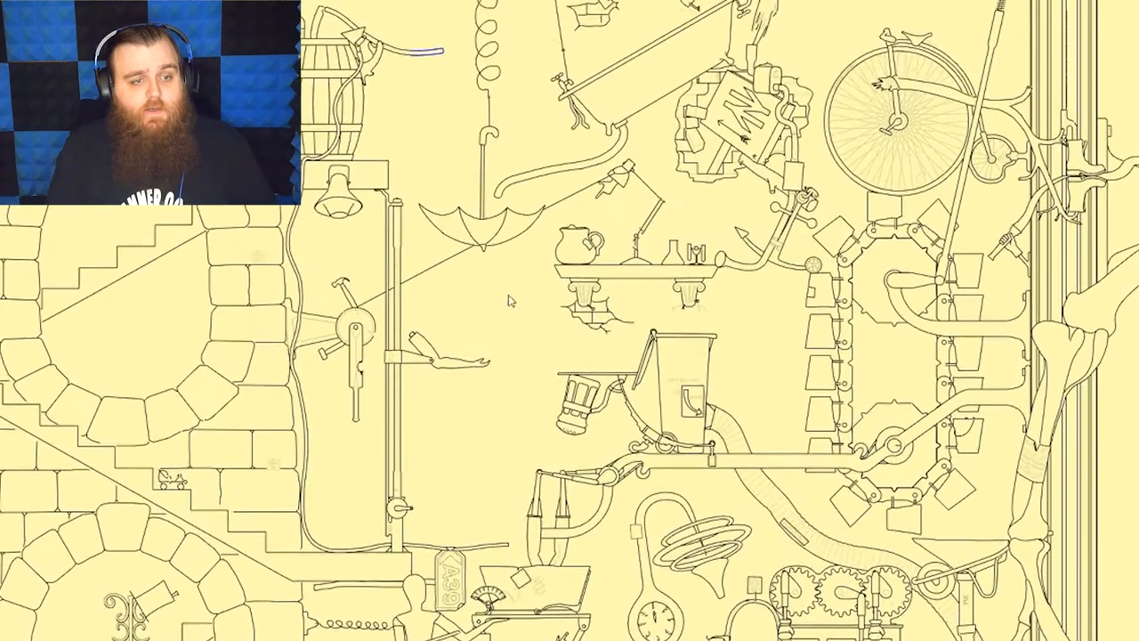
{"action": "scroll", "coordinate": [525, 356], "scroll_direction": "up", "scroll_amount": 2}
{"action": "scroll", "coordinate": [507, 454], "scroll_direction": "up", "scroll_amount": 1}
{"action": "scroll", "coordinate": [514, 527], "scroll_direction": "up", "scroll_amount": 2}
{"action": "scroll", "coordinate": [514, 527], "scroll_direction": "up", "scroll_amount": 3}
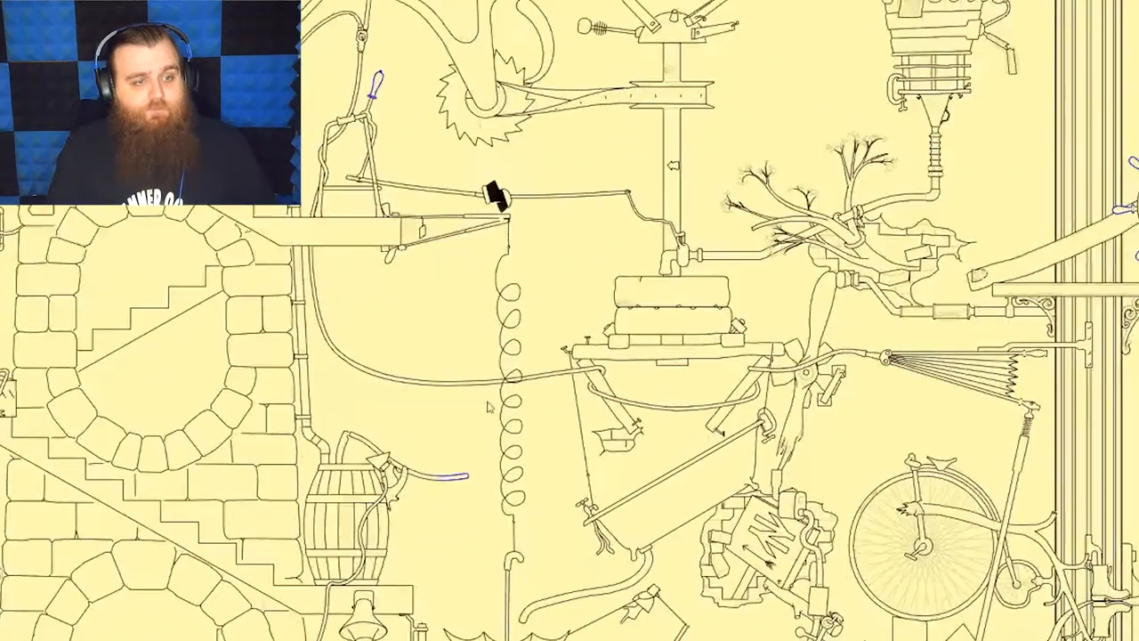
{"action": "left_click", "coordinate": [378, 151]}
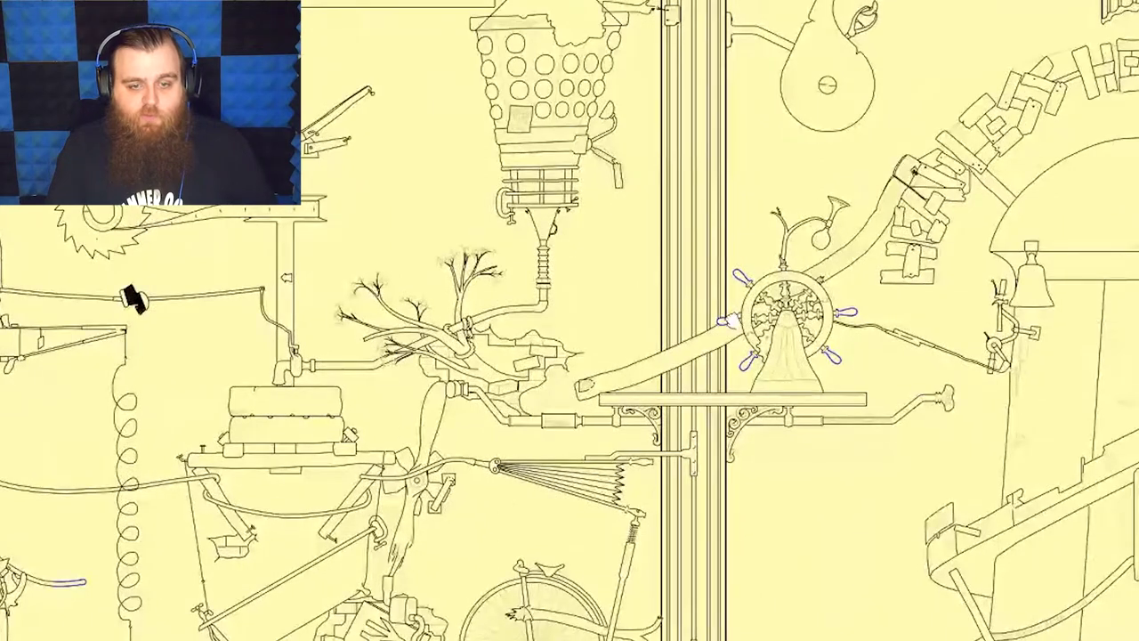
- Rotate the ship's wheel around by its rim handles
{"action": "left_click_drag", "start_coordinate": [724, 320], "coordinate": [789, 265]}
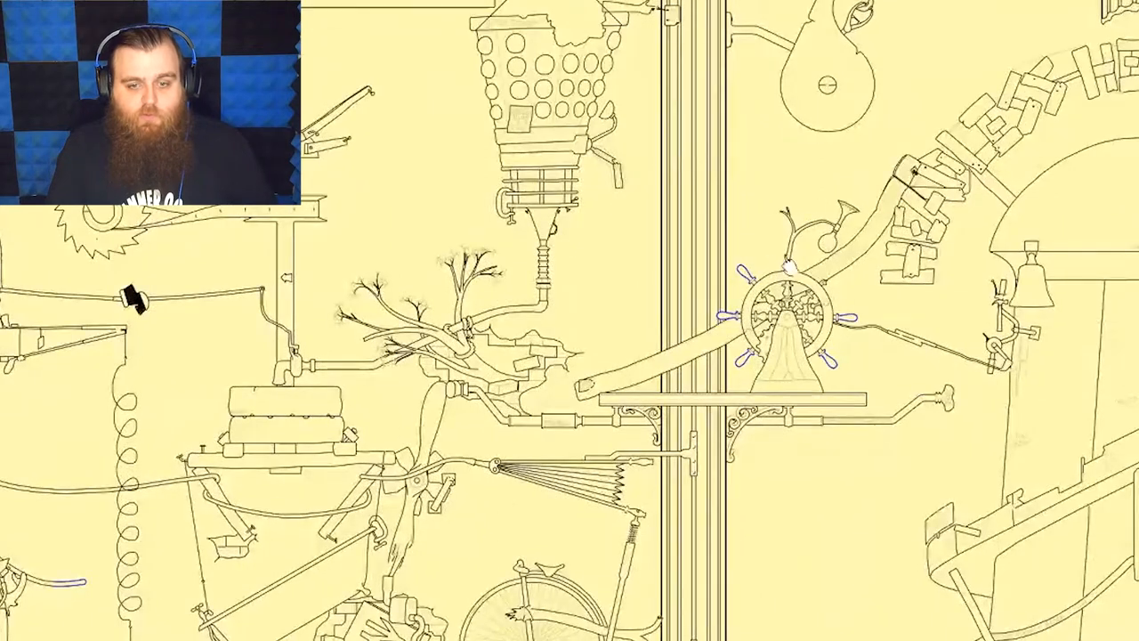
{"action": "left_click_drag", "start_coordinate": [757, 361], "coordinate": [886, 253]}
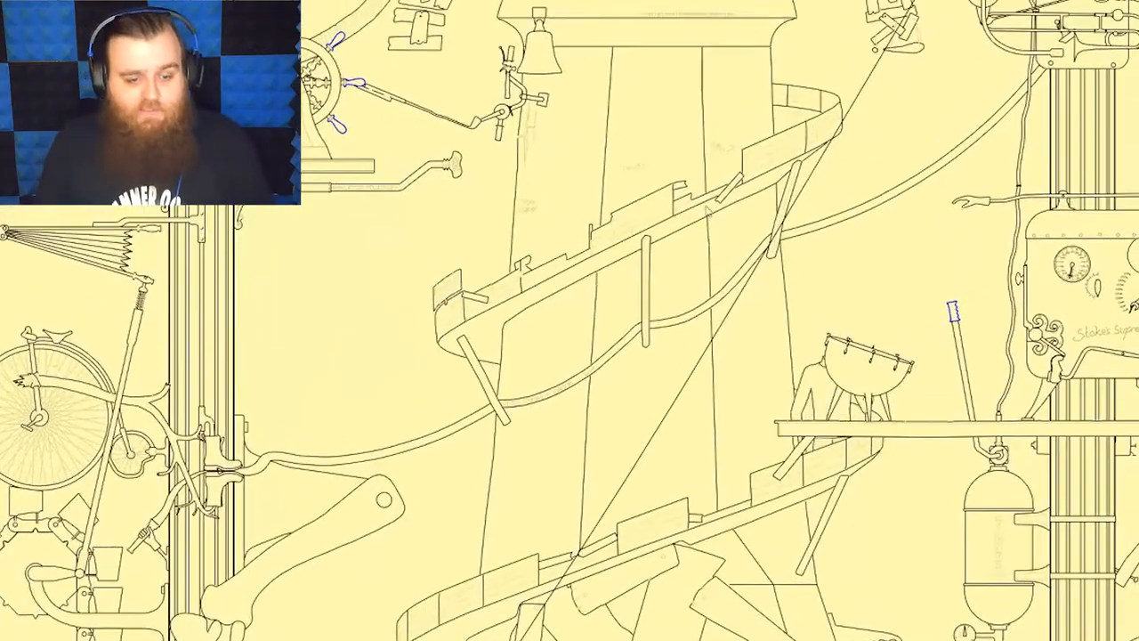
{"action": "scroll", "coordinate": [677, 348], "scroll_direction": "down", "scroll_amount": 5}
{"action": "scroll", "coordinate": [671, 397], "scroll_direction": "down", "scroll_amount": 3}
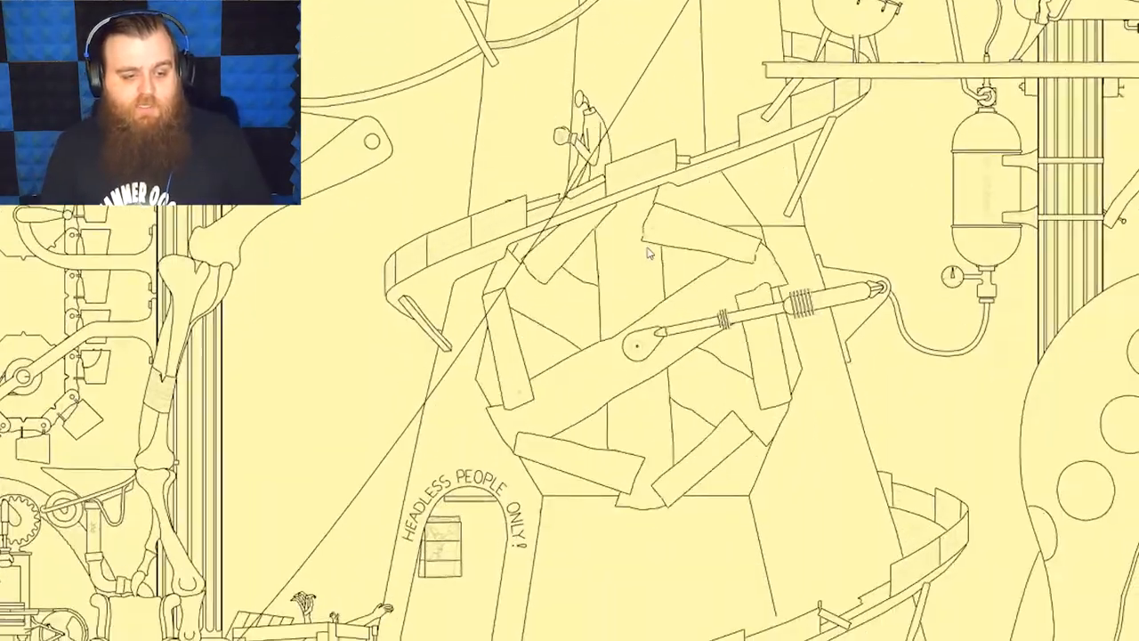
{"action": "scroll", "coordinate": [671, 398], "scroll_direction": "down", "scroll_amount": 2}
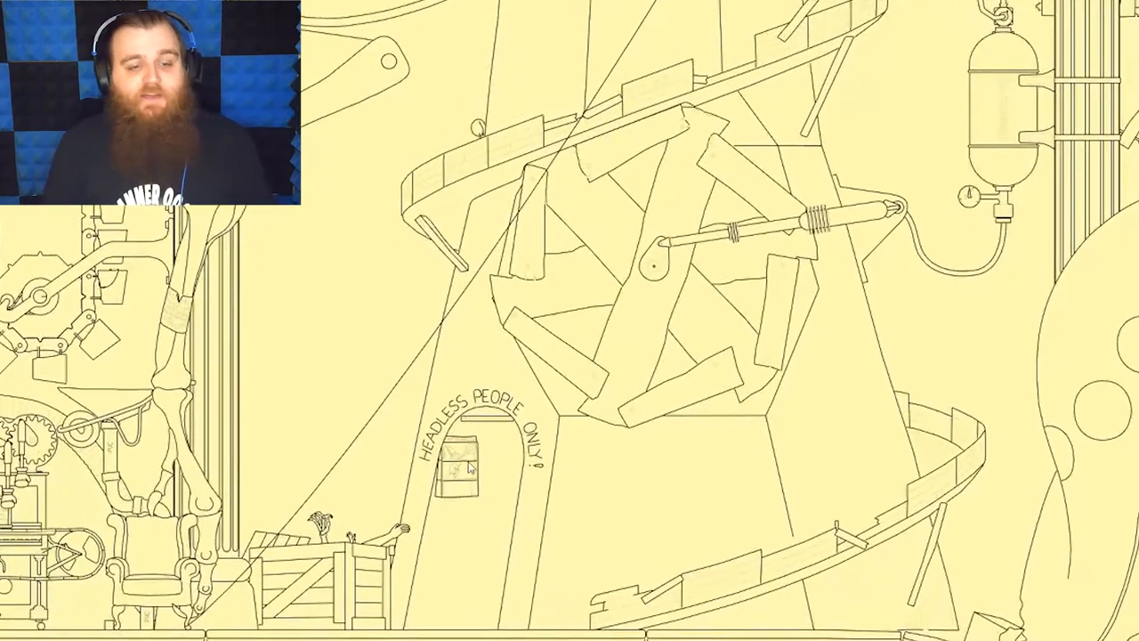
{"action": "scroll", "coordinate": [810, 460], "scroll_direction": "up", "scroll_amount": 5}
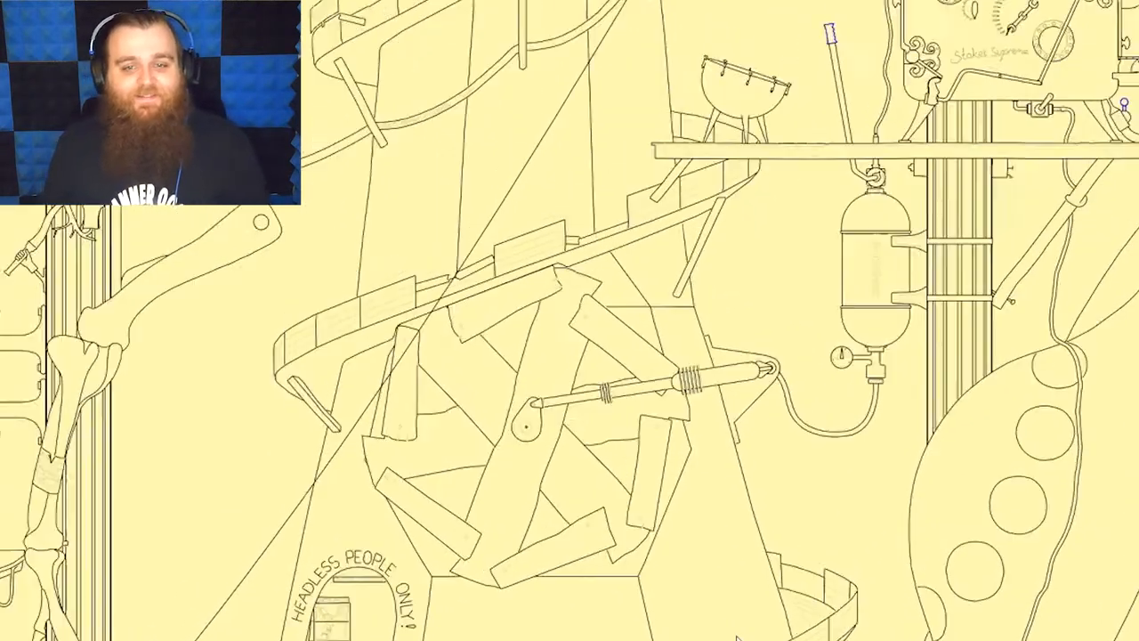
{"action": "scroll", "coordinate": [824, 303], "scroll_direction": "down", "scroll_amount": 3}
{"action": "scroll", "coordinate": [824, 302], "scroll_direction": "down", "scroll_amount": 3}
{"action": "scroll", "coordinate": [824, 302], "scroll_direction": "down", "scroll_amount": 2}
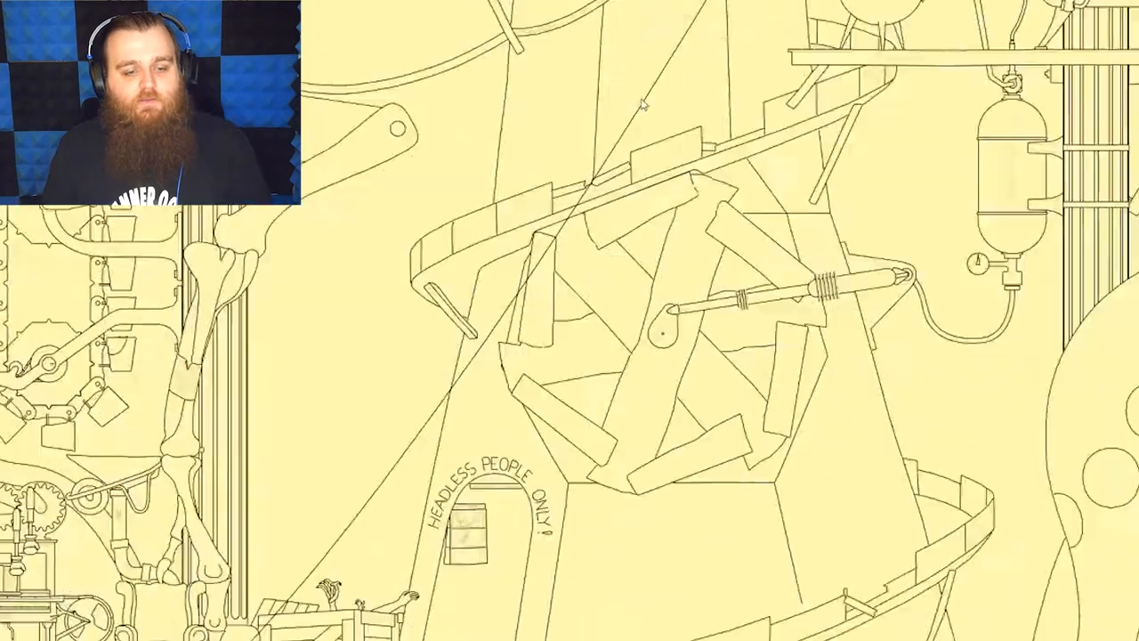
- Pan past the drum and control panel up toward the top of the helter skelter tower
{"action": "left_click_drag", "start_coordinate": [649, 103], "coordinate": [767, 145]}
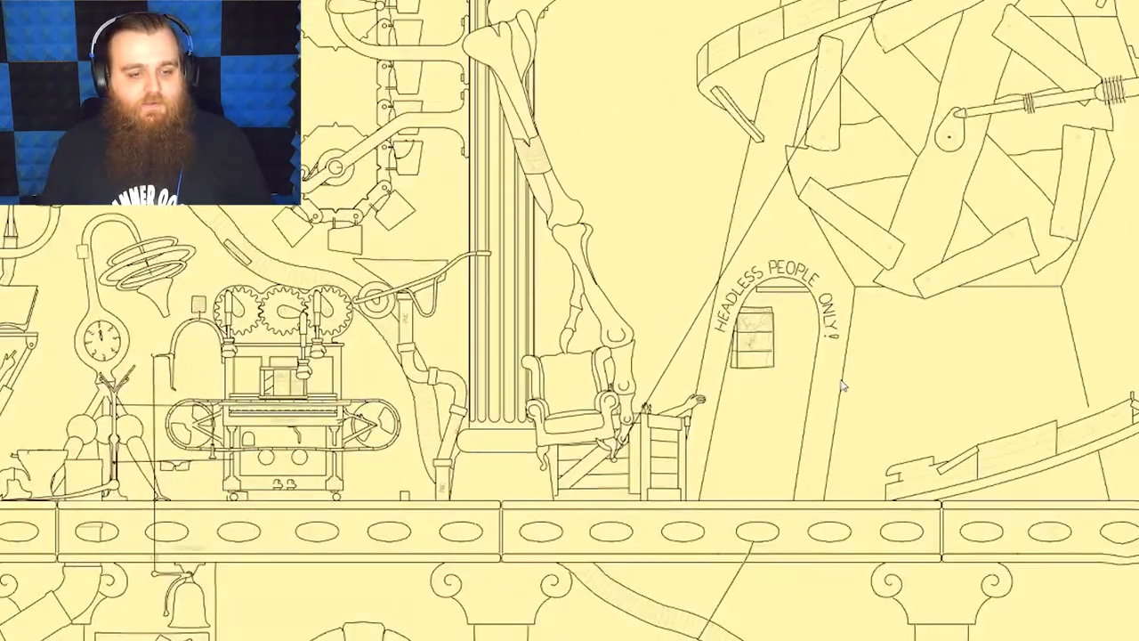
{"action": "scroll", "coordinate": [844, 433], "scroll_direction": "up", "scroll_amount": 2}
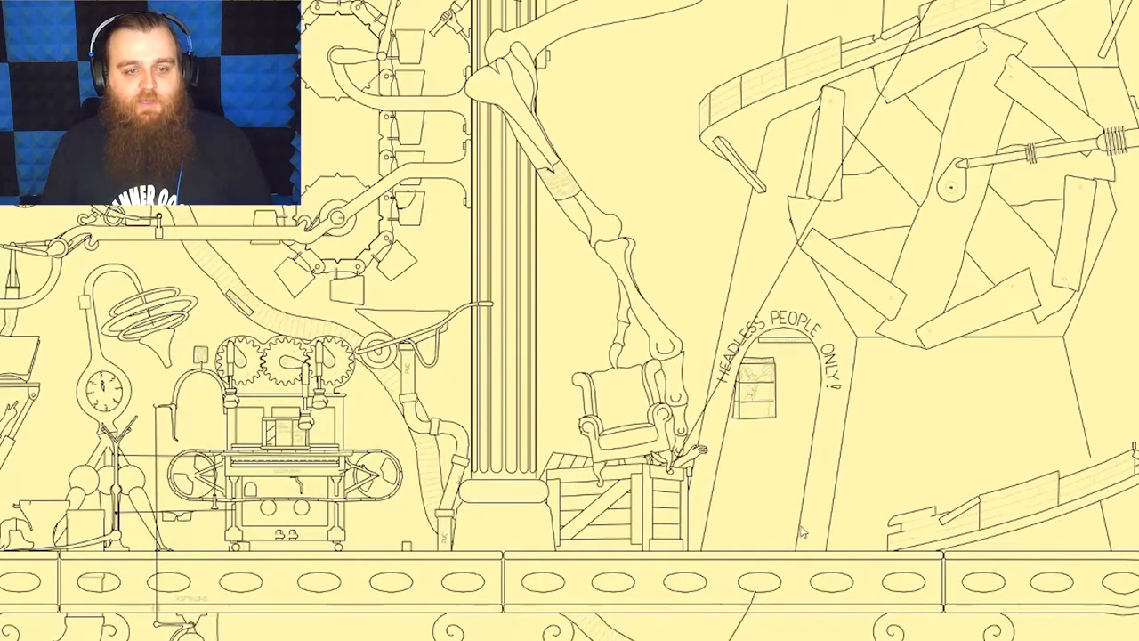
{"action": "scroll", "coordinate": [794, 552], "scroll_direction": "up", "scroll_amount": 4}
{"action": "scroll", "coordinate": [795, 552], "scroll_direction": "down", "scroll_amount": 3}
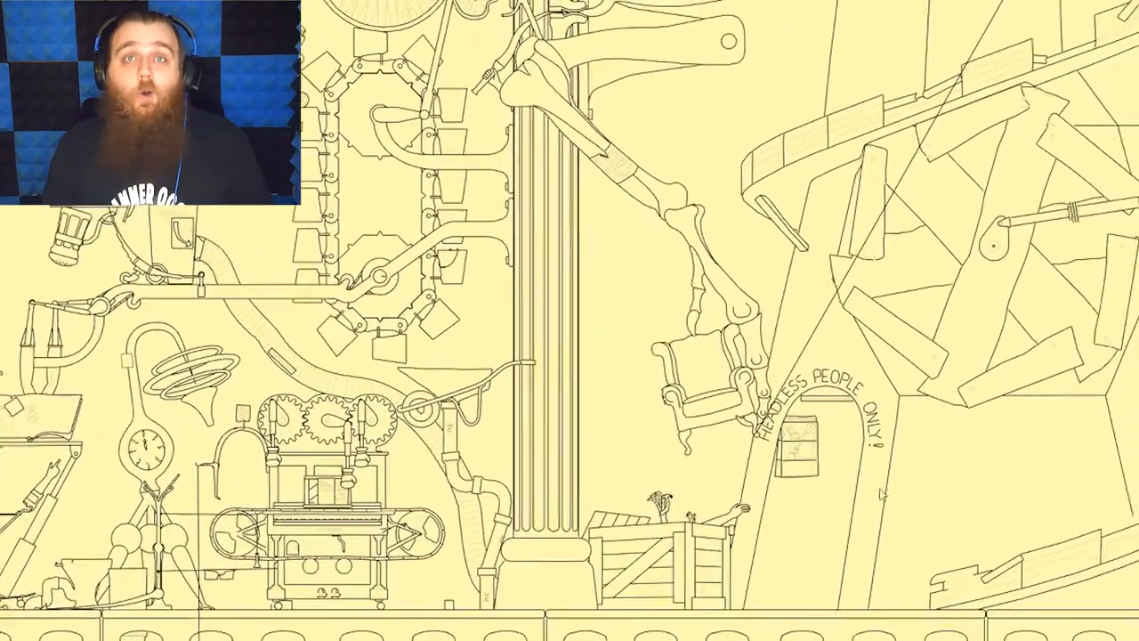
{"action": "scroll", "coordinate": [877, 497], "scroll_direction": "up", "scroll_amount": 3}
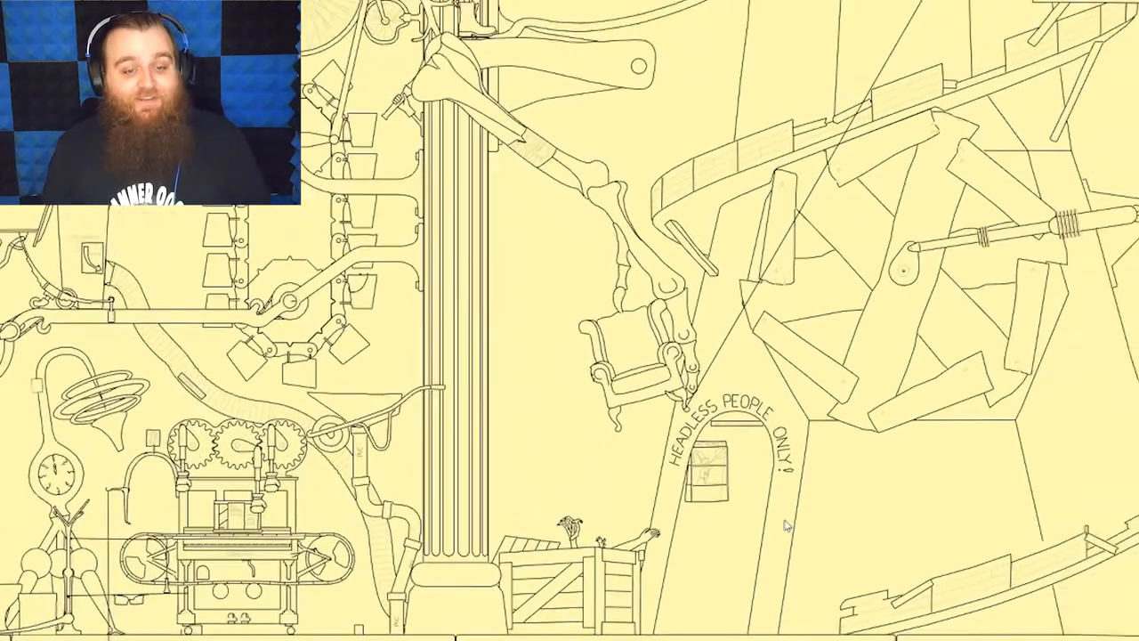
{"action": "scroll", "coordinate": [775, 530], "scroll_direction": "up", "scroll_amount": 3}
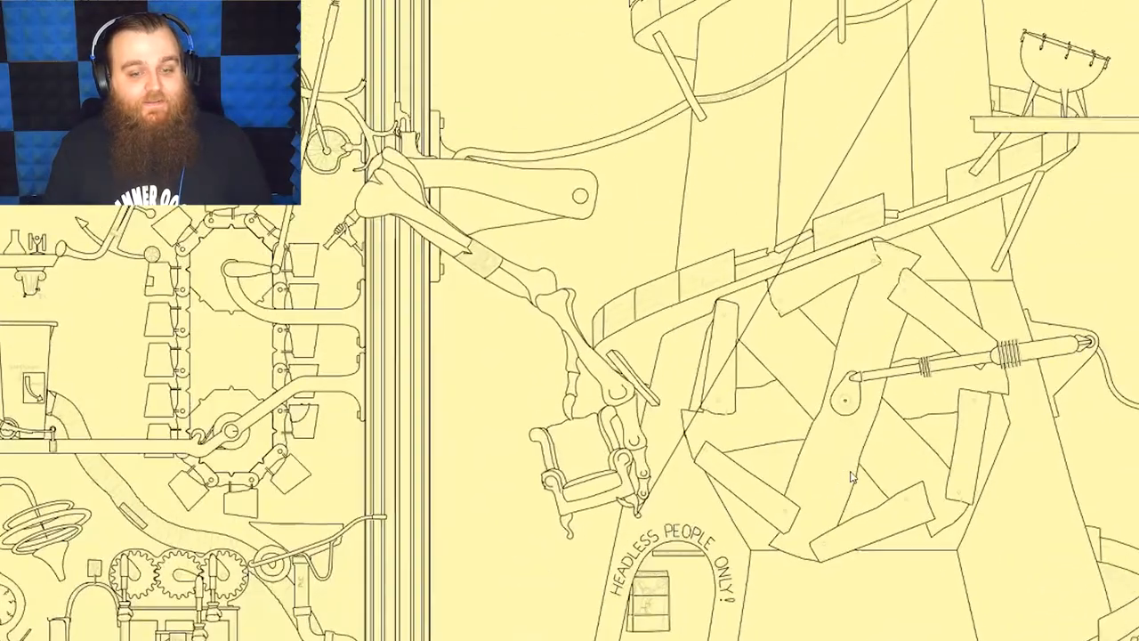
{"action": "scroll", "coordinate": [712, 543], "scroll_direction": "up", "scroll_amount": 2}
{"action": "scroll", "coordinate": [674, 554], "scroll_direction": "down", "scroll_amount": 3}
{"action": "scroll", "coordinate": [898, 258], "scroll_direction": "down", "scroll_amount": 2}
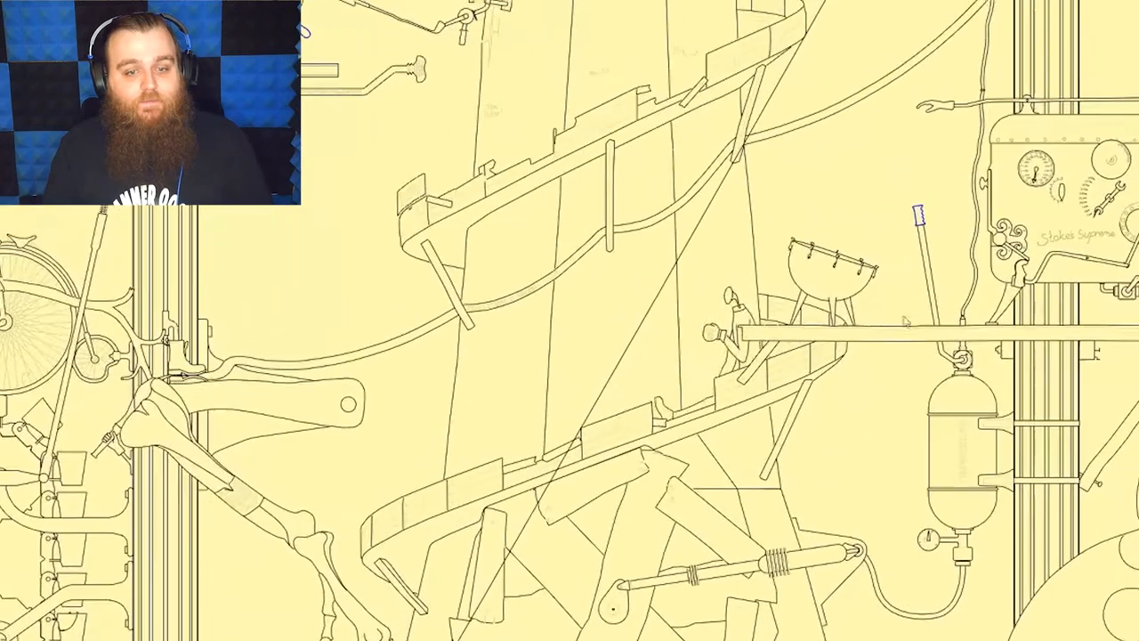
{"action": "scroll", "coordinate": [936, 169], "scroll_direction": "up", "scroll_amount": 2}
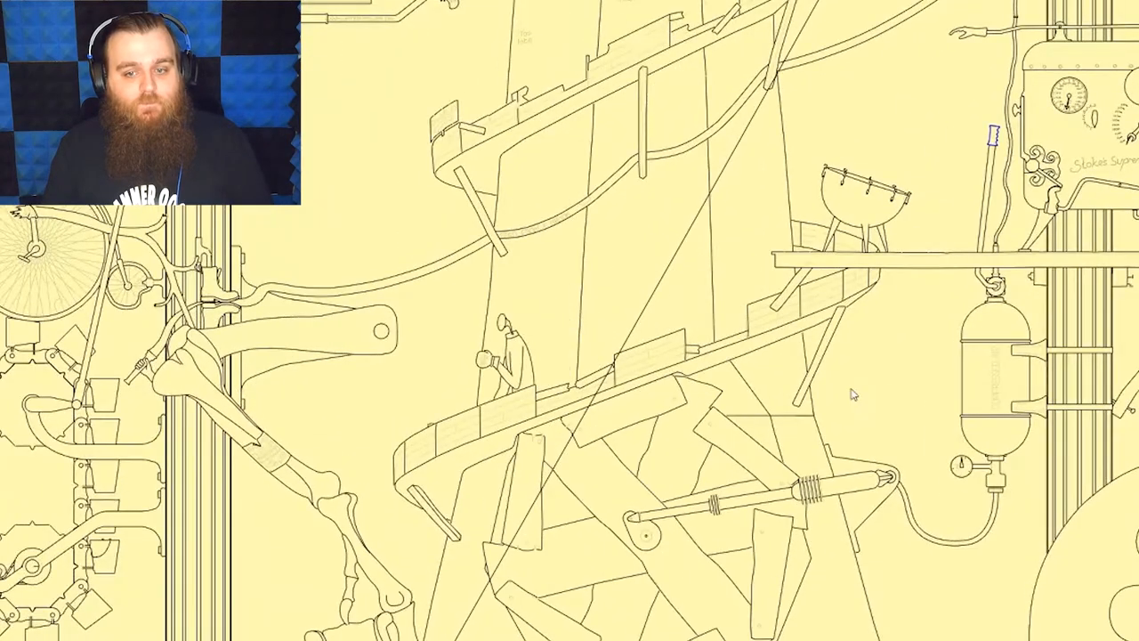
{"action": "scroll", "coordinate": [974, 242], "scroll_direction": "up", "scroll_amount": 2}
{"action": "scroll", "coordinate": [975, 242], "scroll_direction": "down", "scroll_amount": 2}
{"action": "scroll", "coordinate": [970, 249], "scroll_direction": "up", "scroll_amount": 2}
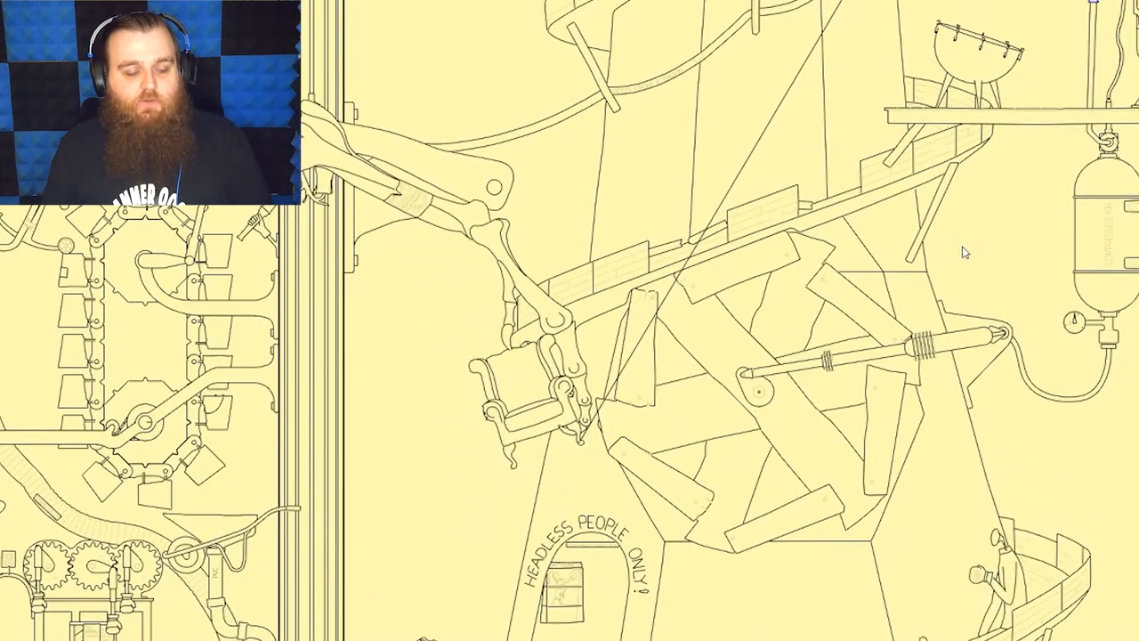
{"action": "left_click_drag", "start_coordinate": [999, 383], "coordinate": [988, 513]}
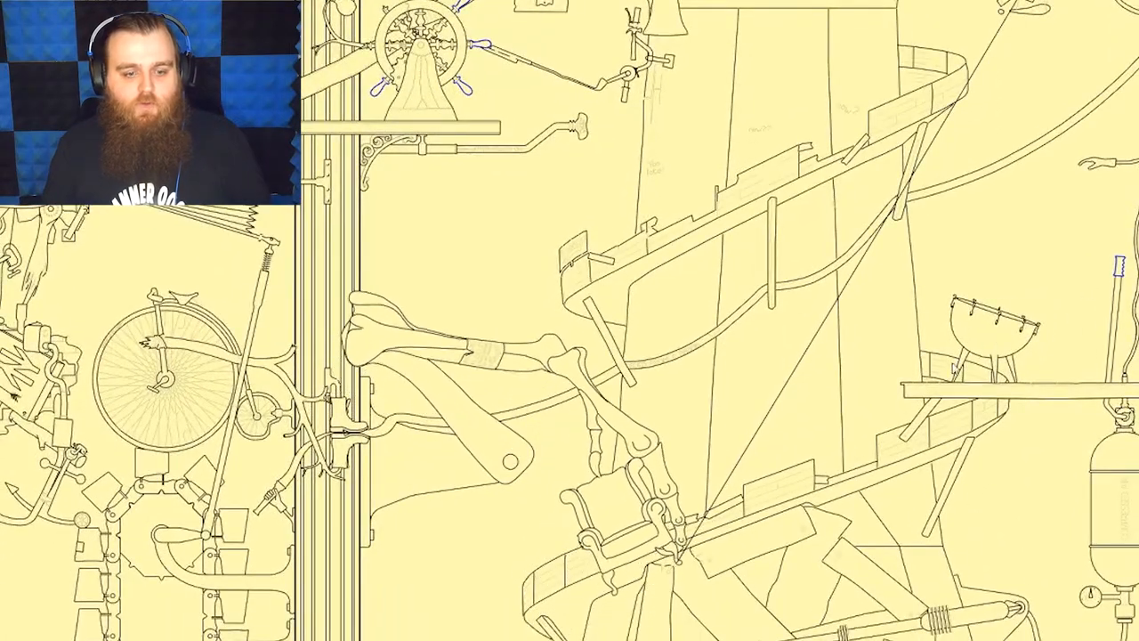
{"action": "mouse_move", "coordinate": [988, 347]}
{"action": "left_mouse_down"}
{"action": "mouse_move", "coordinate": [900, 419]}
{"action": "mouse_move", "coordinate": [856, 391]}
{"action": "left_mouse_up"}
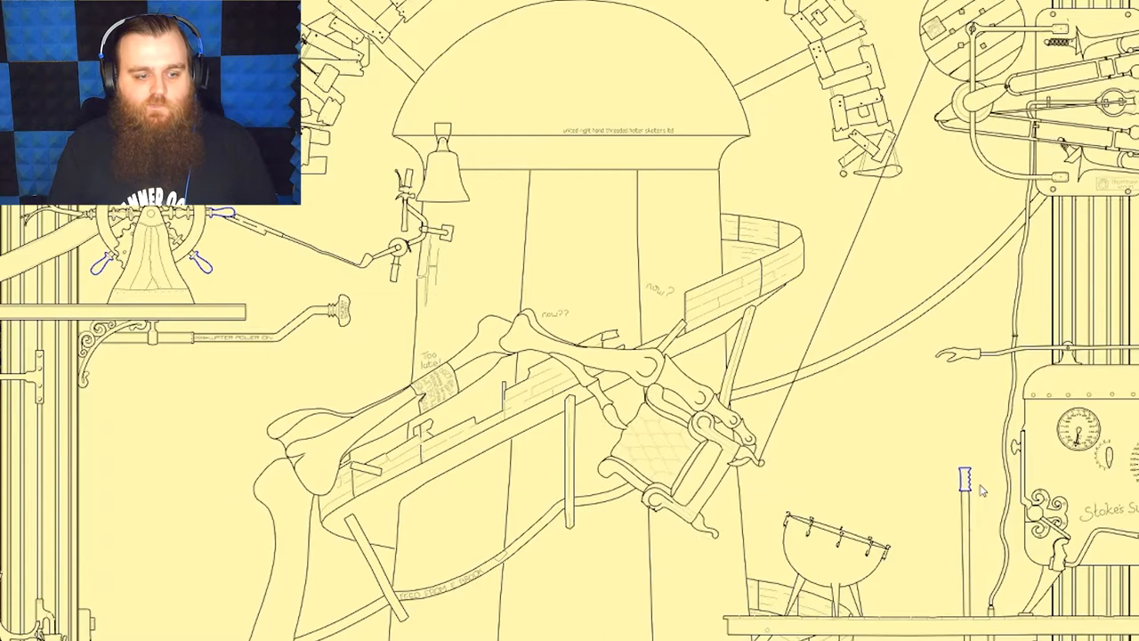
{"action": "scroll", "coordinate": [539, 383], "scroll_direction": "up", "scroll_amount": 2}
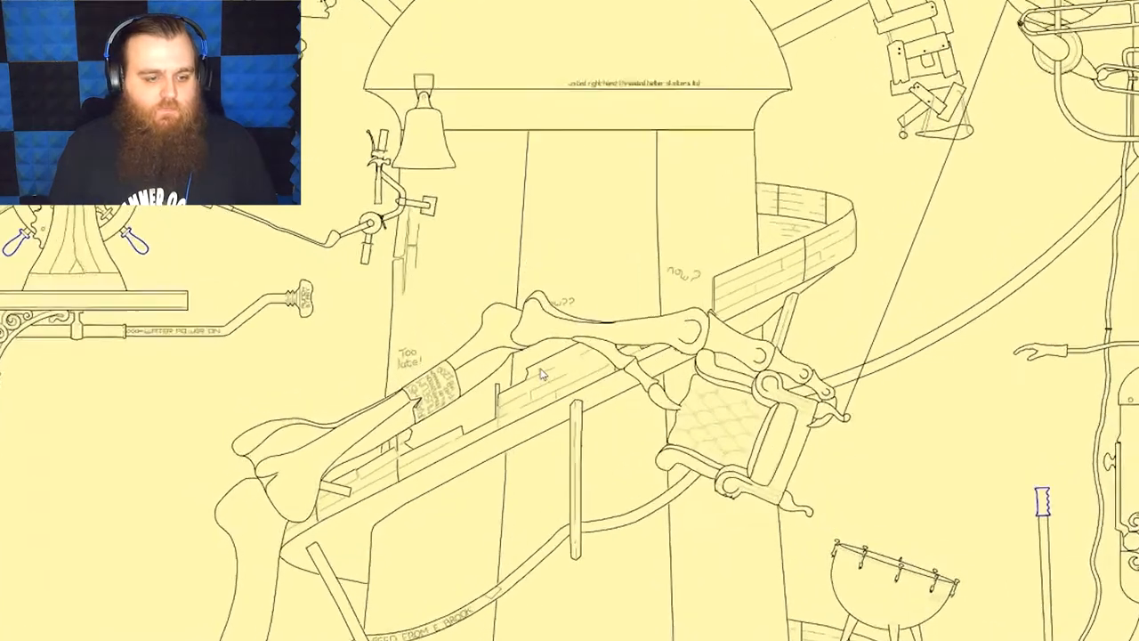
{"action": "scroll", "coordinate": [539, 383], "scroll_direction": "up", "scroll_amount": 2}
{"action": "scroll", "coordinate": [539, 382], "scroll_direction": "up", "scroll_amount": 2}
- Slide the skeleton and armchair further down the helter skelter ramp
{"action": "left_click_drag", "start_coordinate": [540, 374], "coordinate": [930, 452]}
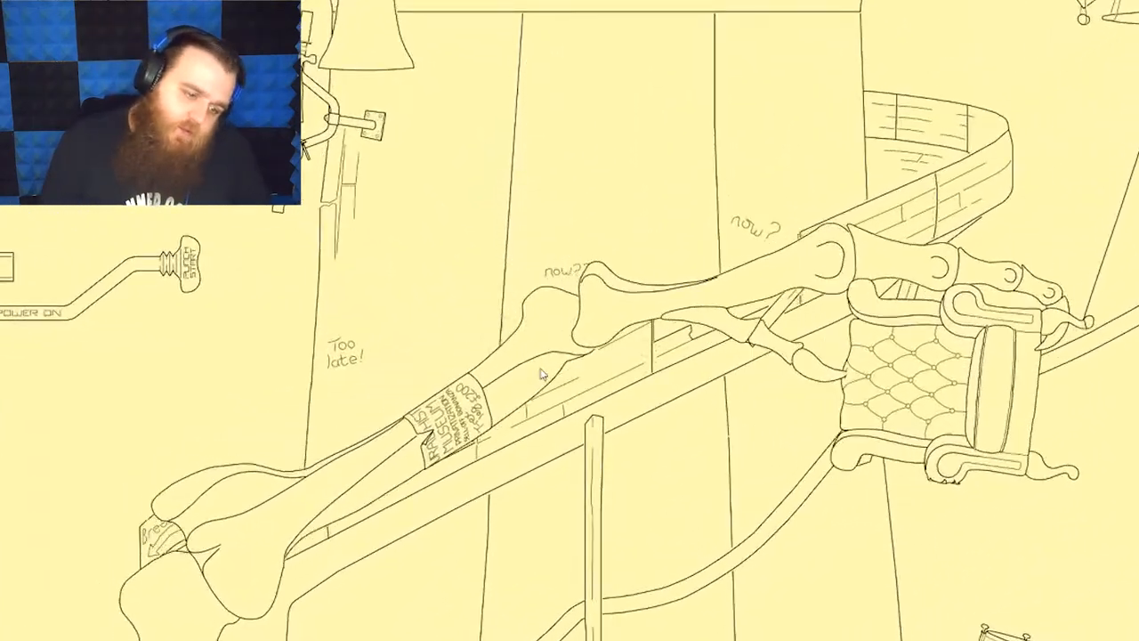
{"action": "scroll", "coordinate": [930, 452], "scroll_direction": "down", "scroll_amount": 2}
{"action": "scroll", "coordinate": [930, 452], "scroll_direction": "down", "scroll_amount": 2}
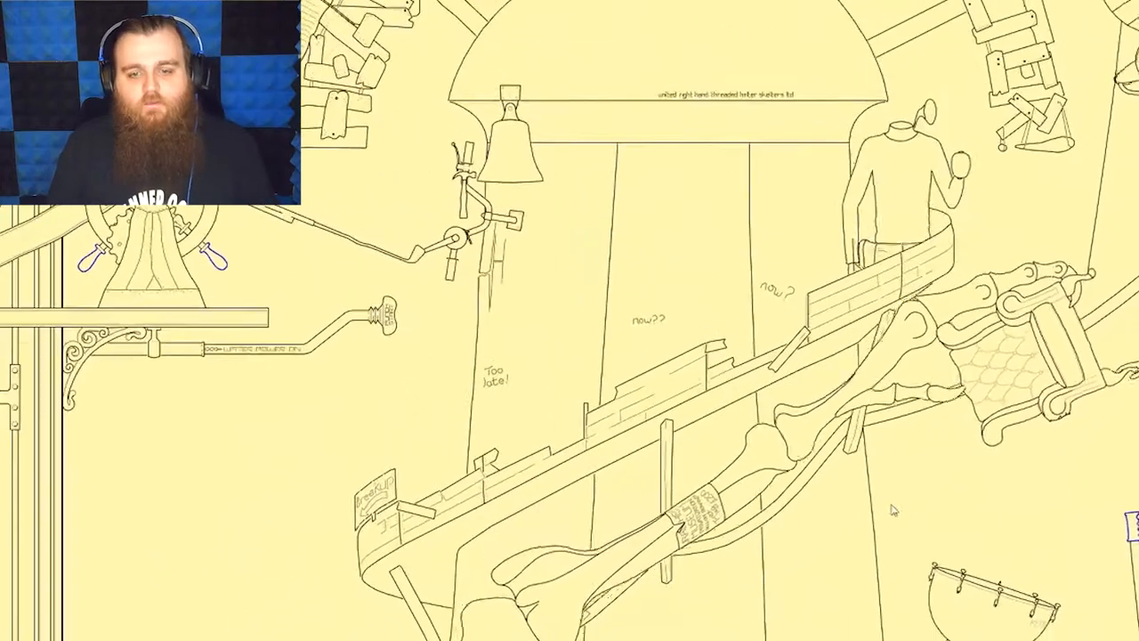
{"action": "scroll", "coordinate": [890, 480], "scroll_direction": "down", "scroll_amount": 2}
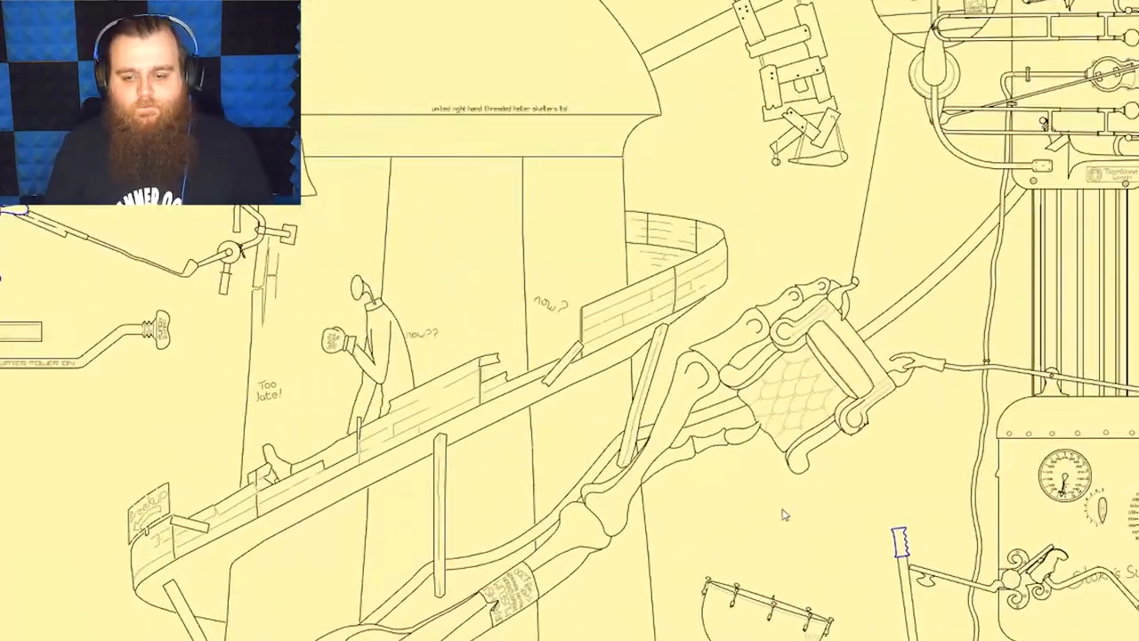
{"action": "scroll", "coordinate": [821, 501], "scroll_direction": "down", "scroll_amount": 2}
{"action": "scroll", "coordinate": [822, 501], "scroll_direction": "down", "scroll_amount": 2}
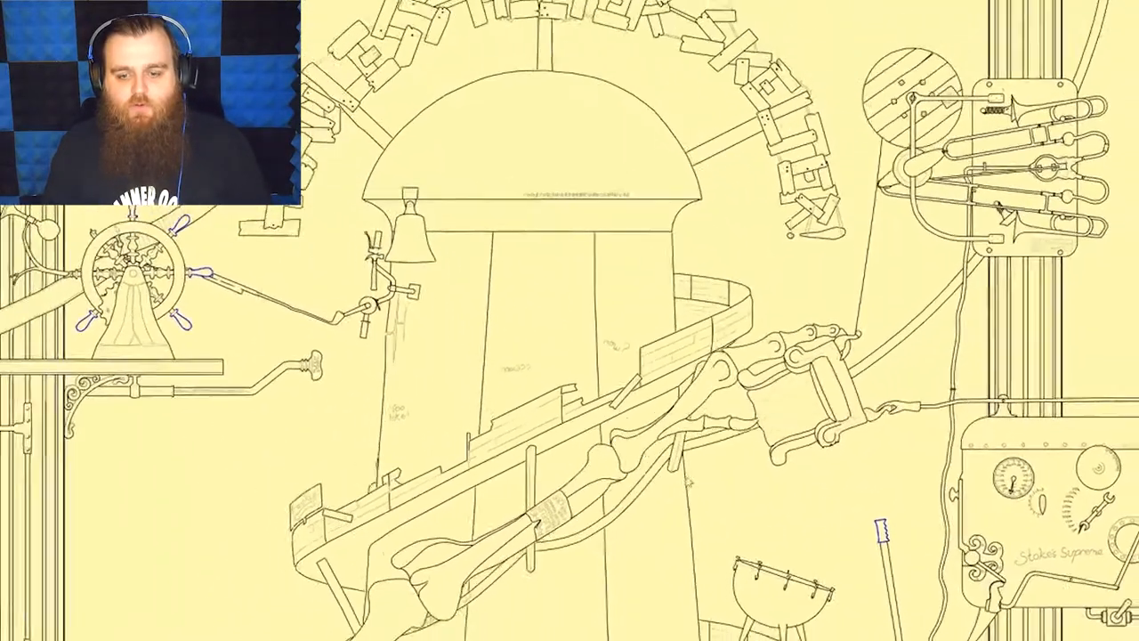
{"action": "scroll", "coordinate": [821, 501], "scroll_direction": "down", "scroll_amount": 1}
{"action": "scroll", "coordinate": [692, 473], "scroll_direction": "up", "scroll_amount": 2}
{"action": "scroll", "coordinate": [692, 473], "scroll_direction": "up", "scroll_amount": 2}
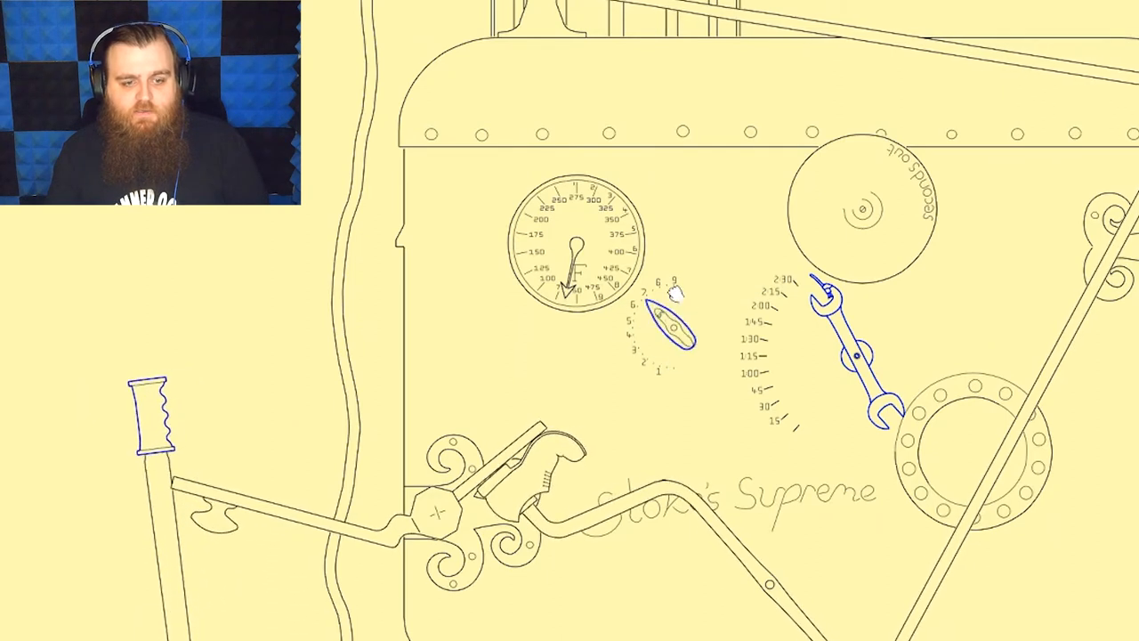
- Work the Stoke's Supreme boiler lever, then pan across the armchair and kettle toward the doorway
{"action": "left_click", "coordinate": [574, 461]}
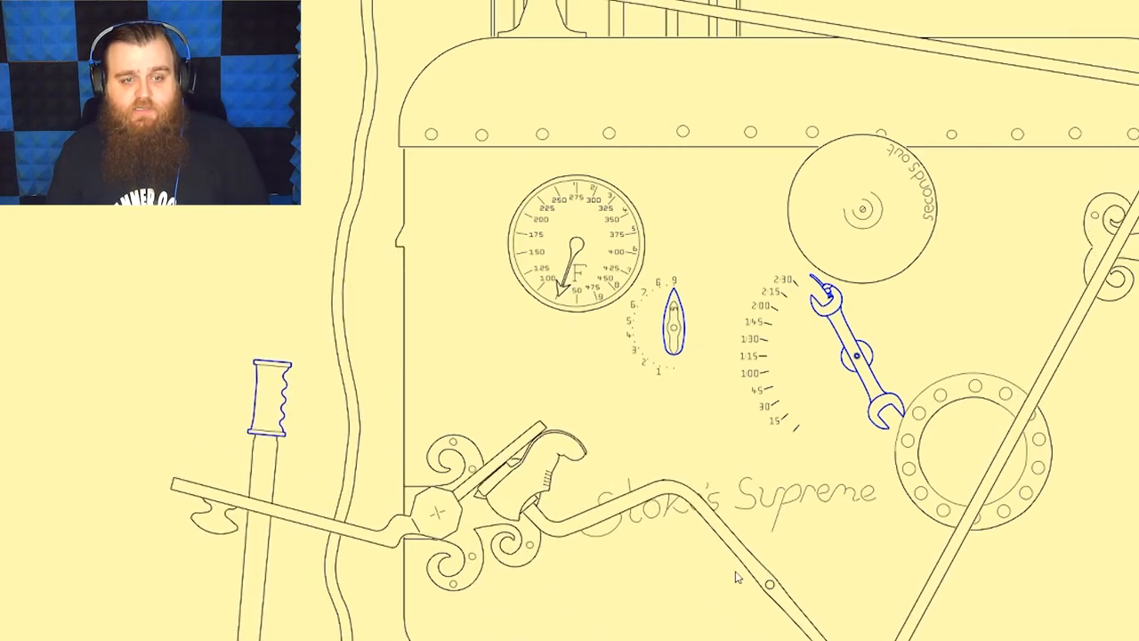
{"action": "scroll", "coordinate": [737, 577], "scroll_direction": "down", "scroll_amount": 5}
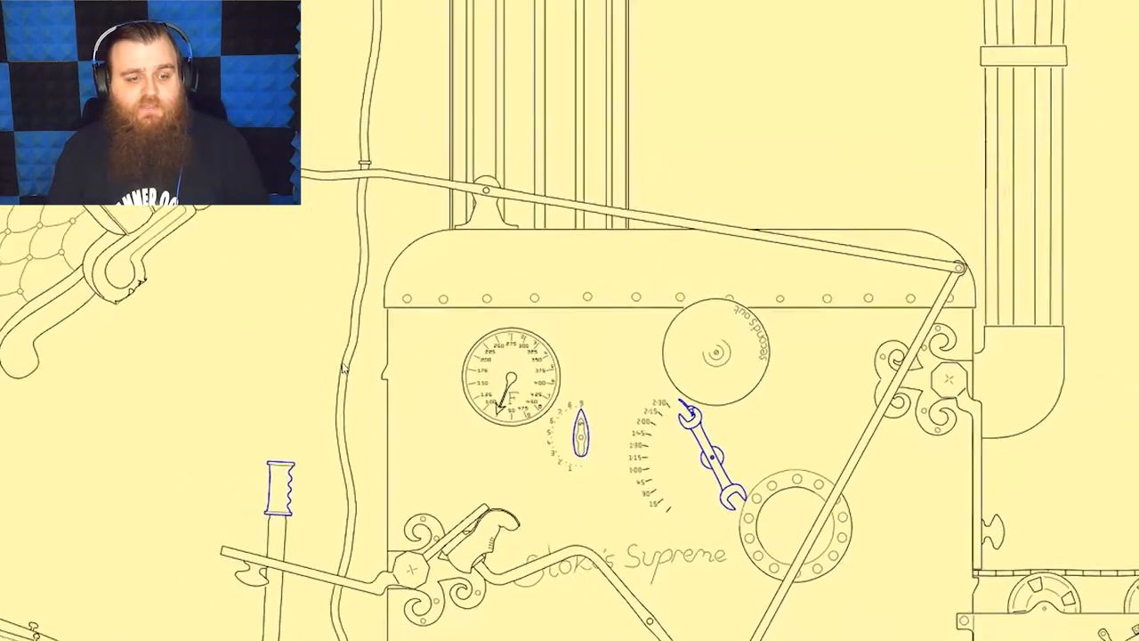
{"action": "mouse_move", "coordinate": [345, 367]}
{"action": "left_mouse_down"}
{"action": "mouse_move", "coordinate": [854, 233]}
{"action": "mouse_move", "coordinate": [703, 356]}
{"action": "left_mouse_up"}
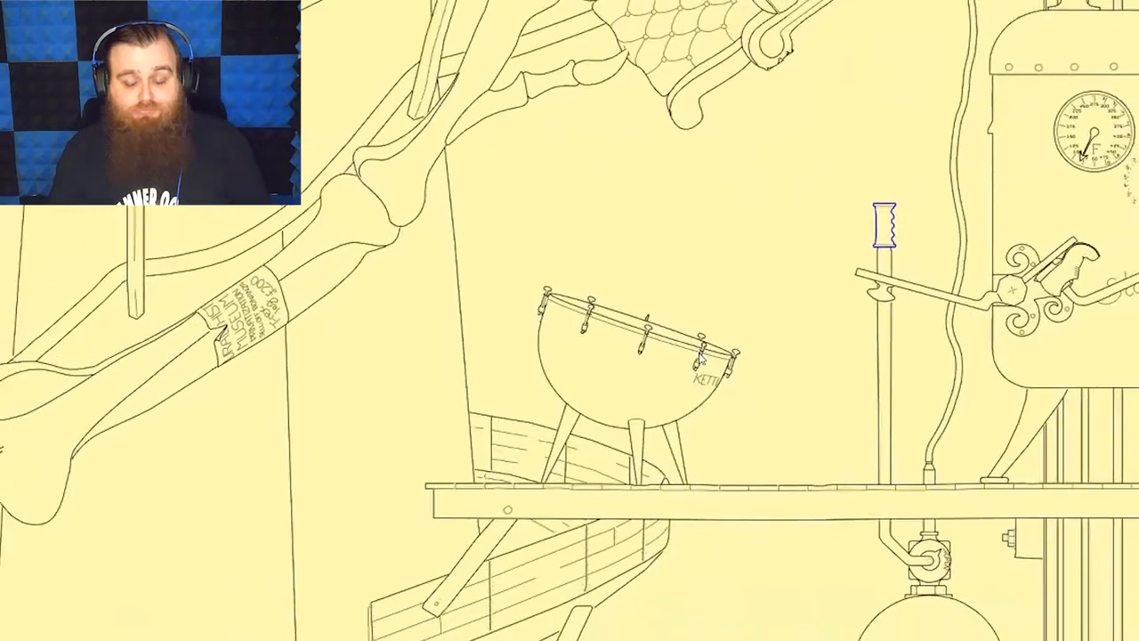
{"action": "scroll", "coordinate": [703, 356], "scroll_direction": "down", "scroll_amount": 4}
{"action": "scroll", "coordinate": [661, 280], "scroll_direction": "up", "scroll_amount": 4}
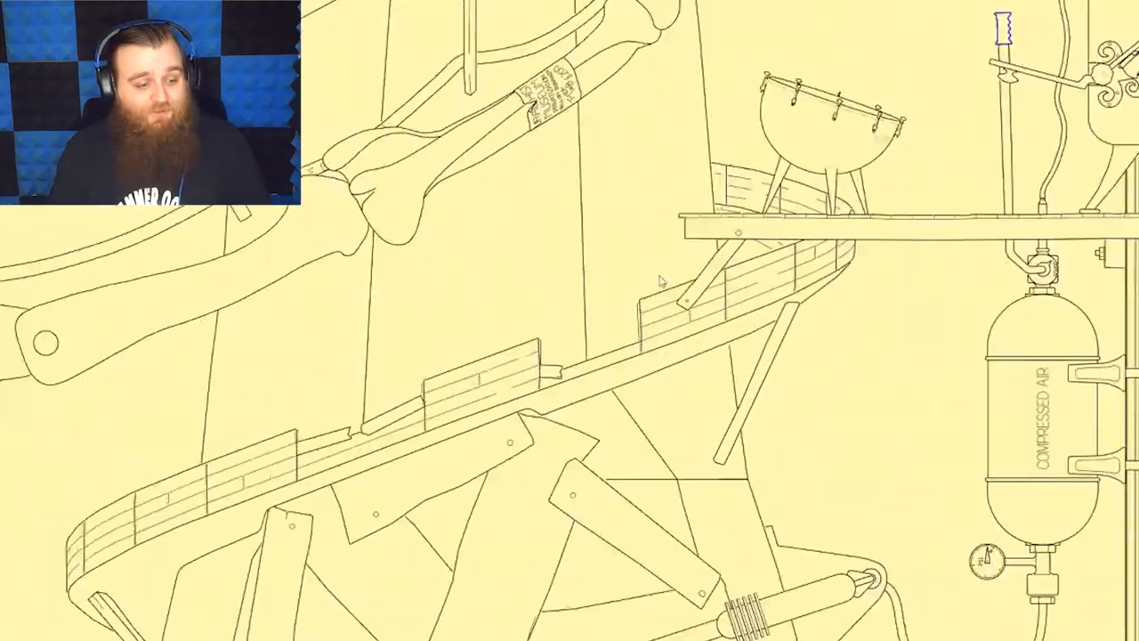
{"action": "mouse_move", "coordinate": [660, 281]}
{"action": "left_mouse_down"}
{"action": "mouse_move", "coordinate": [435, 475]}
{"action": "mouse_move", "coordinate": [542, 316]}
{"action": "left_mouse_up"}
{"action": "scroll", "coordinate": [584, 448], "scroll_direction": "down", "scroll_amount": 3}
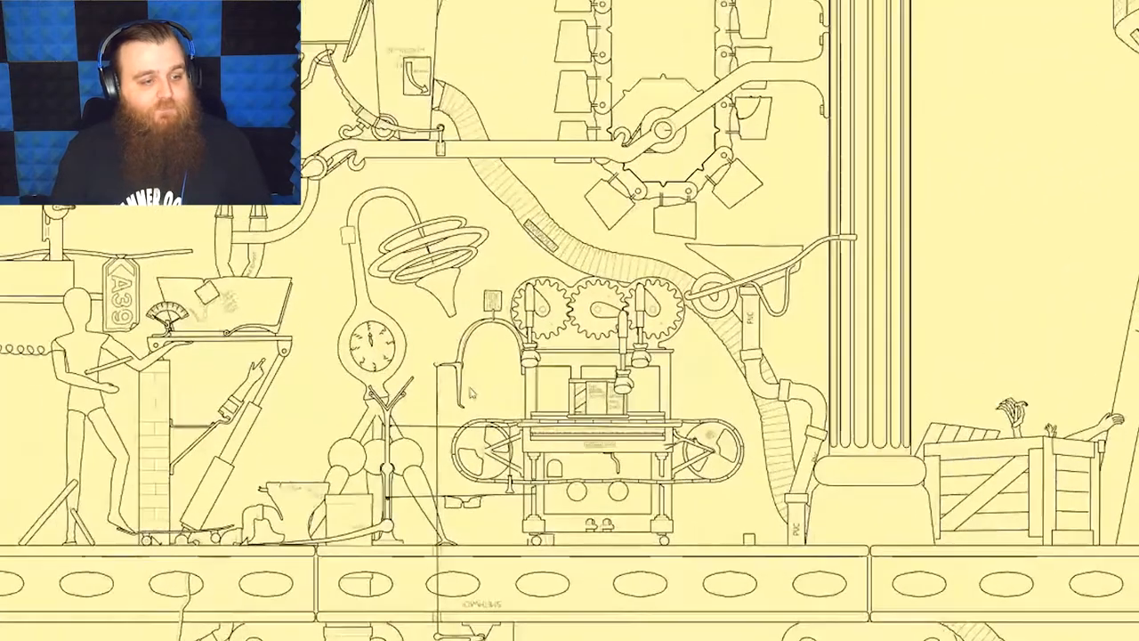
- Pan across the ground-floor gears and up past the wheelie bin to the area above it
{"action": "left_click_drag", "start_coordinate": [445, 401], "coordinate": [585, 448]}
{"action": "scroll", "coordinate": [584, 448], "scroll_direction": "up", "scroll_amount": 4}
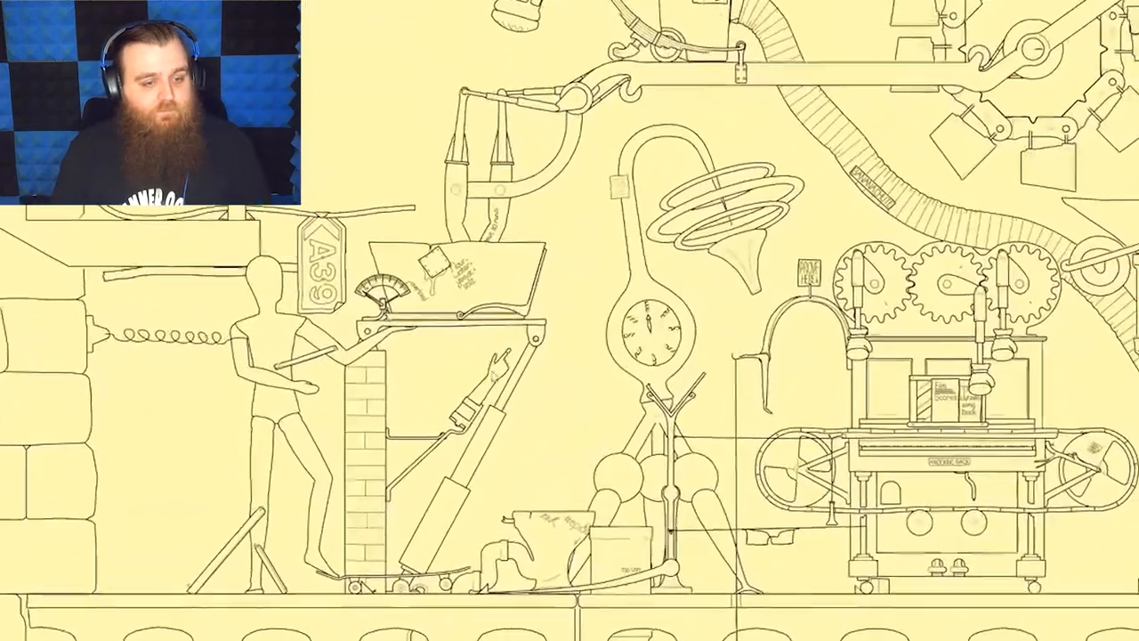
{"action": "scroll", "coordinate": [584, 448], "scroll_direction": "up", "scroll_amount": 2}
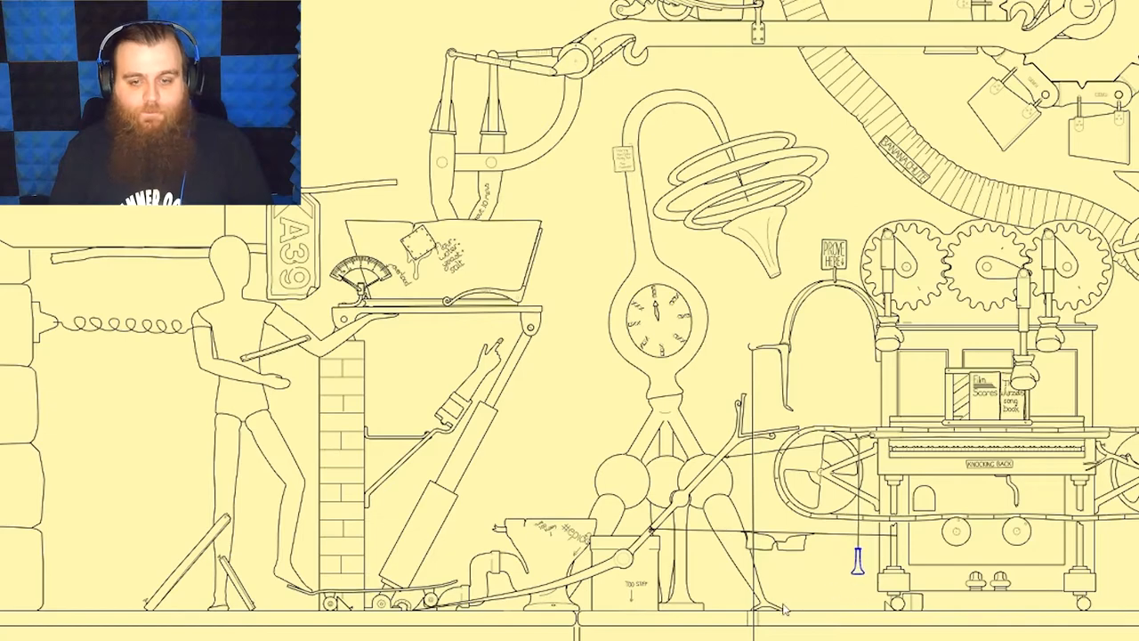
{"action": "left_click_drag", "start_coordinate": [785, 608], "coordinate": [750, 623]}
{"action": "scroll", "coordinate": [538, 369], "scroll_direction": "down", "scroll_amount": 3}
{"action": "scroll", "coordinate": [551, 365], "scroll_direction": "down", "scroll_amount": 2}
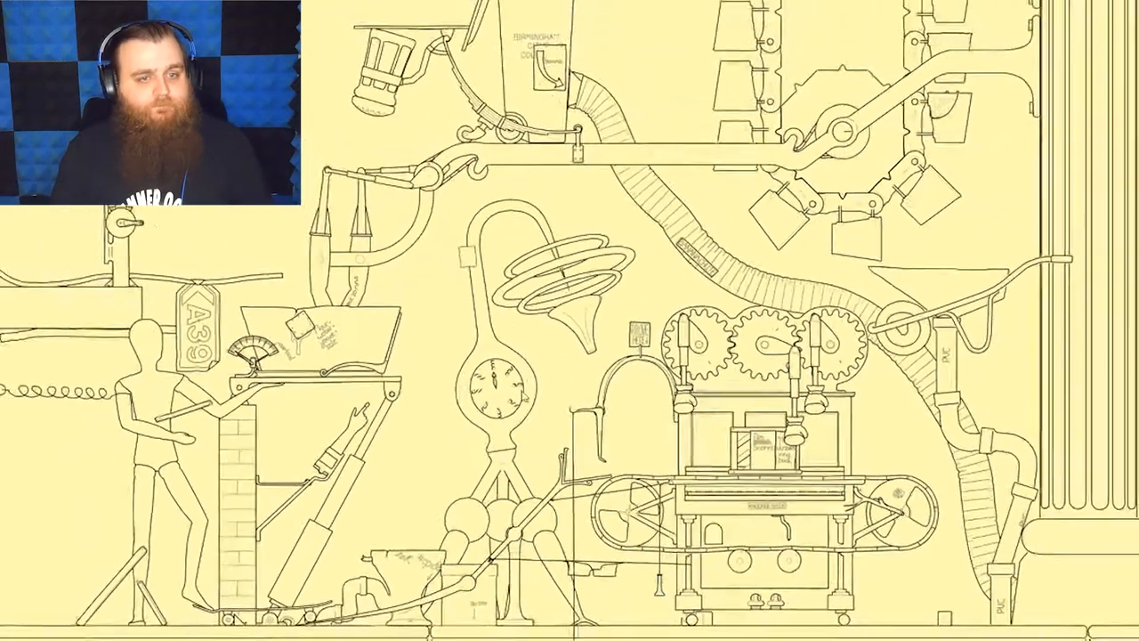
{"action": "scroll", "coordinate": [561, 356], "scroll_direction": "up", "scroll_amount": 5}
{"action": "scroll", "coordinate": [561, 358], "scroll_direction": "up", "scroll_amount": 2}
{"action": "scroll", "coordinate": [560, 358], "scroll_direction": "up", "scroll_amount": 2}
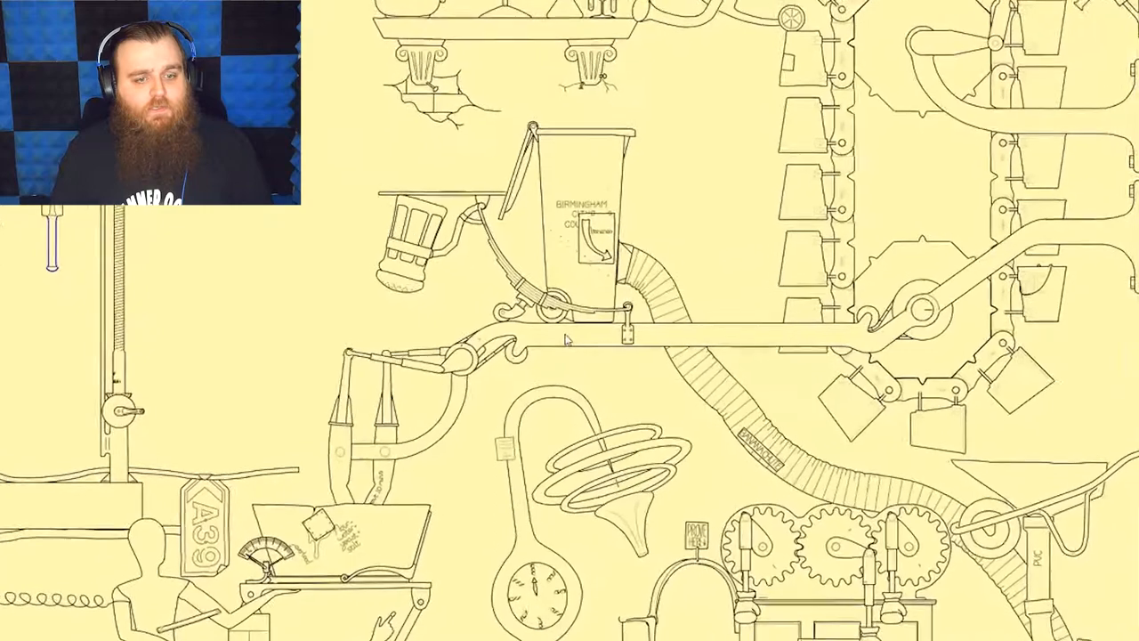
{"action": "scroll", "coordinate": [561, 358], "scroll_direction": "up", "scroll_amount": 2}
{"action": "scroll", "coordinate": [561, 358], "scroll_direction": "up", "scroll_amount": 2}
{"action": "scroll", "coordinate": [588, 289], "scroll_direction": "up", "scroll_amount": 1}
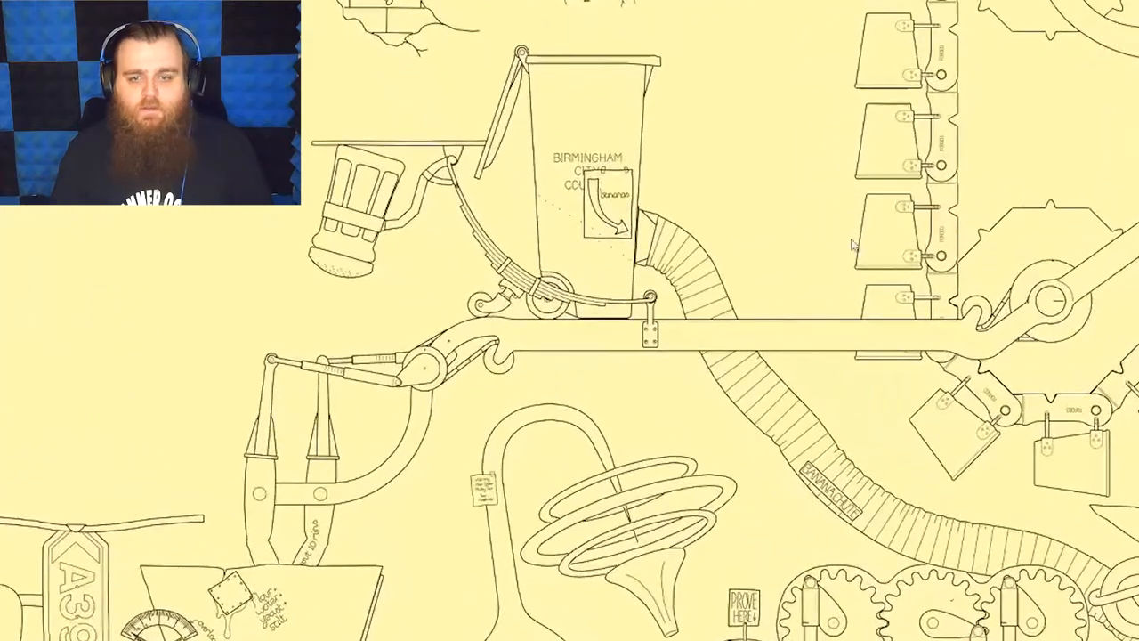
{"action": "scroll", "coordinate": [852, 244], "scroll_direction": "down", "scroll_amount": 2}
{"action": "mouse_move", "coordinate": [852, 245]}
{"action": "left_mouse_down"}
{"action": "mouse_move", "coordinate": [810, 318]}
{"action": "mouse_move", "coordinate": [948, 558]}
{"action": "mouse_move", "coordinate": [801, 427]}
{"action": "mouse_move", "coordinate": [693, 307]}
{"action": "left_mouse_up"}
{"action": "scroll", "coordinate": [696, 310], "scroll_direction": "up", "scroll_amount": 4}
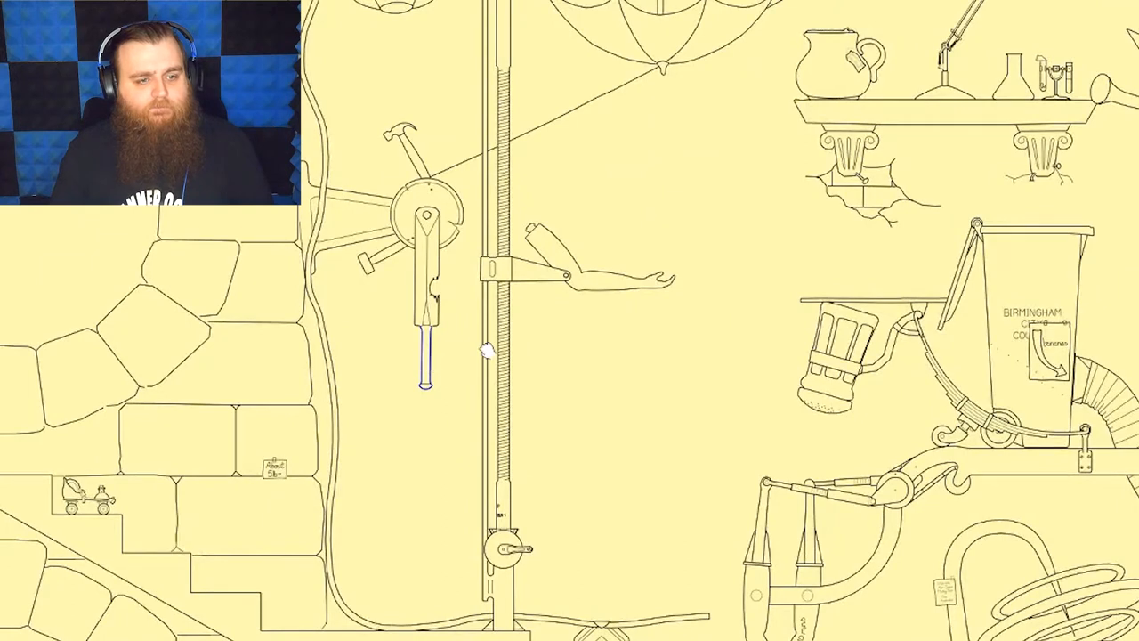
{"action": "scroll", "coordinate": [677, 289], "scroll_direction": "up", "scroll_amount": 3}
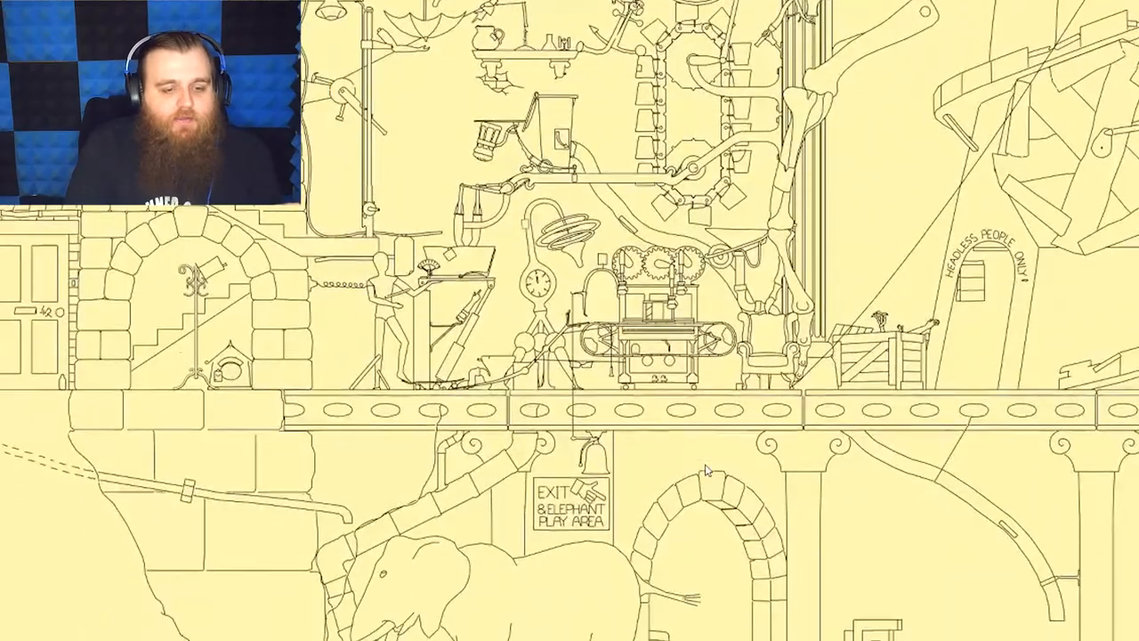
{"action": "scroll", "coordinate": [369, 433], "scroll_direction": "up", "scroll_amount": 4}
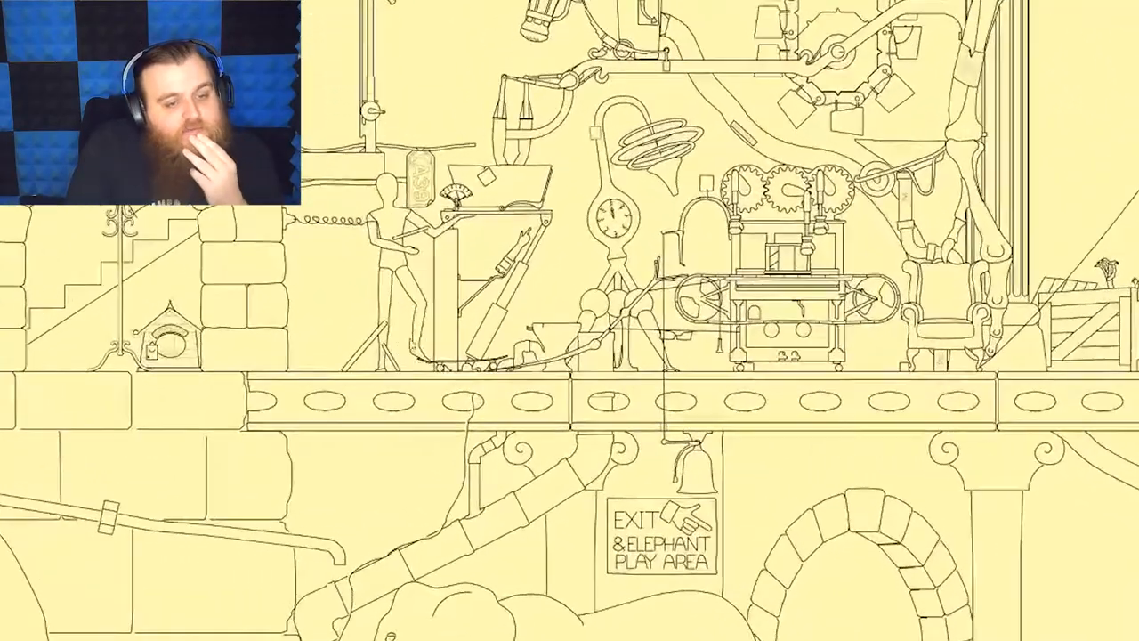
{"action": "scroll", "coordinate": [445, 374], "scroll_direction": "up", "scroll_amount": 4}
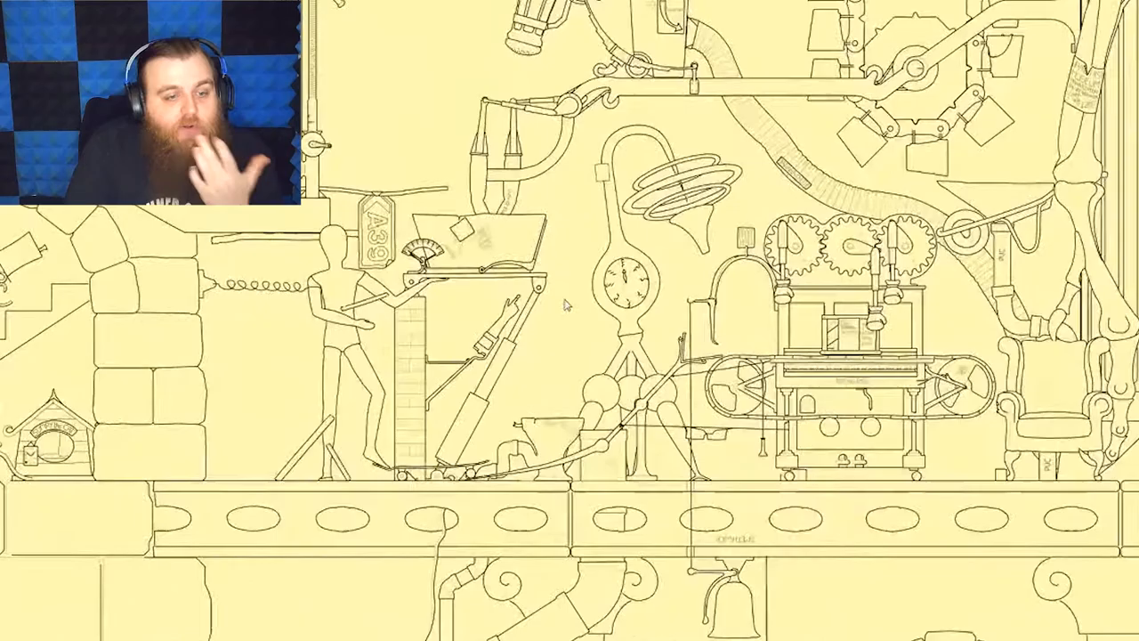
{"action": "scroll", "coordinate": [566, 304], "scroll_direction": "up", "scroll_amount": 2}
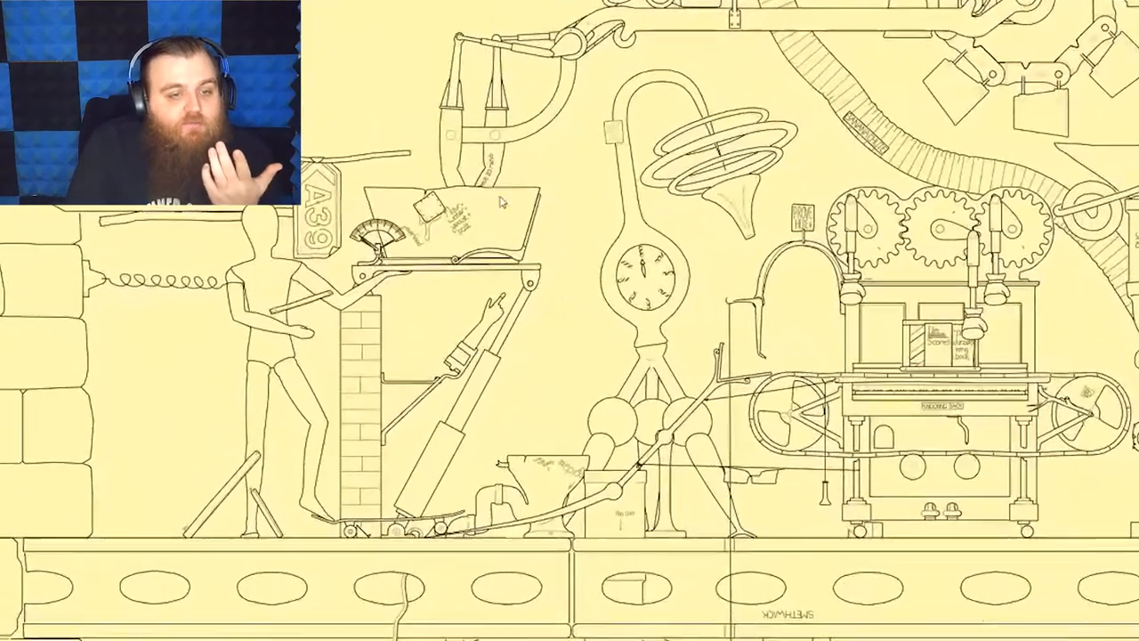
{"action": "scroll", "coordinate": [472, 260], "scroll_direction": "up", "scroll_amount": 4}
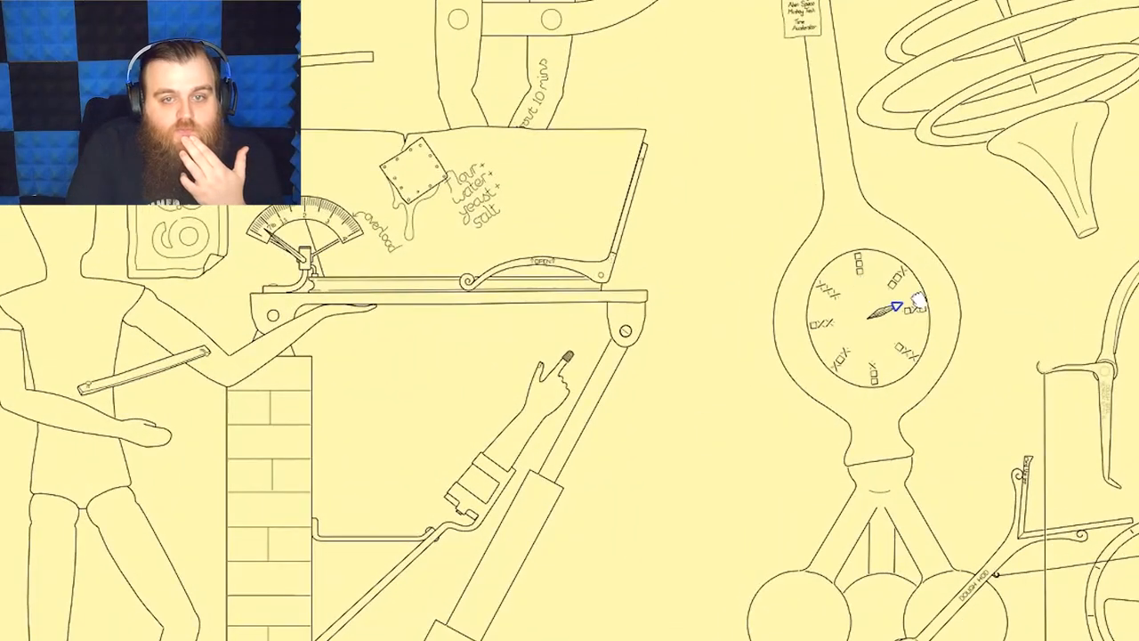
- Pan the view over to the proving machinery and Knocking Back conveyor
{"action": "left_click_drag", "start_coordinate": [930, 331], "coordinate": [912, 420]}
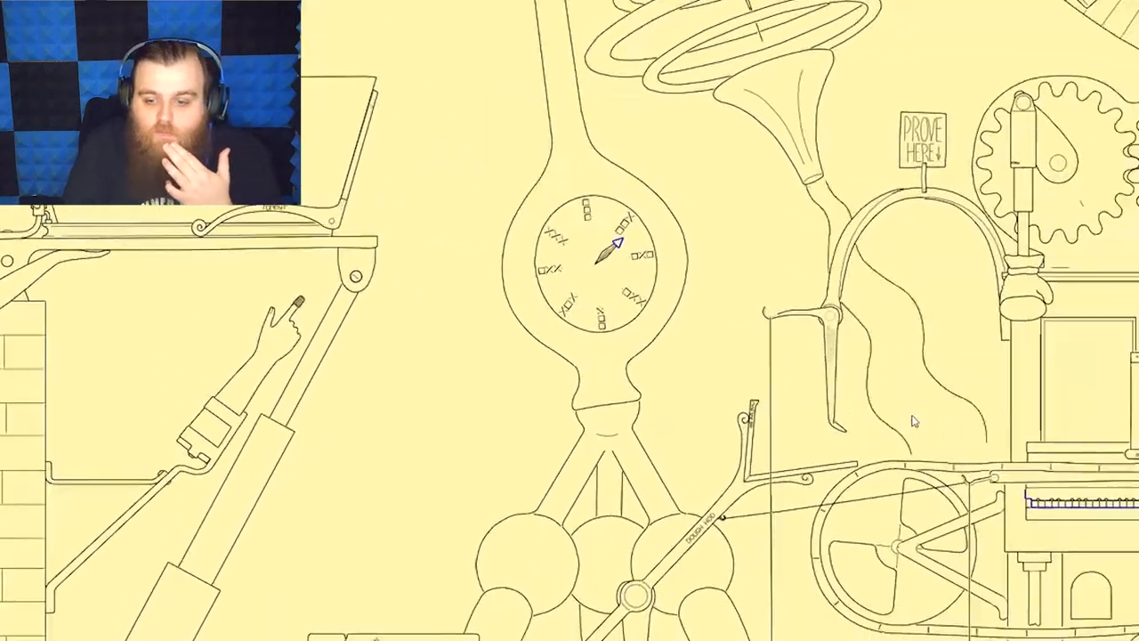
{"action": "scroll", "coordinate": [912, 420], "scroll_direction": "down", "scroll_amount": 3}
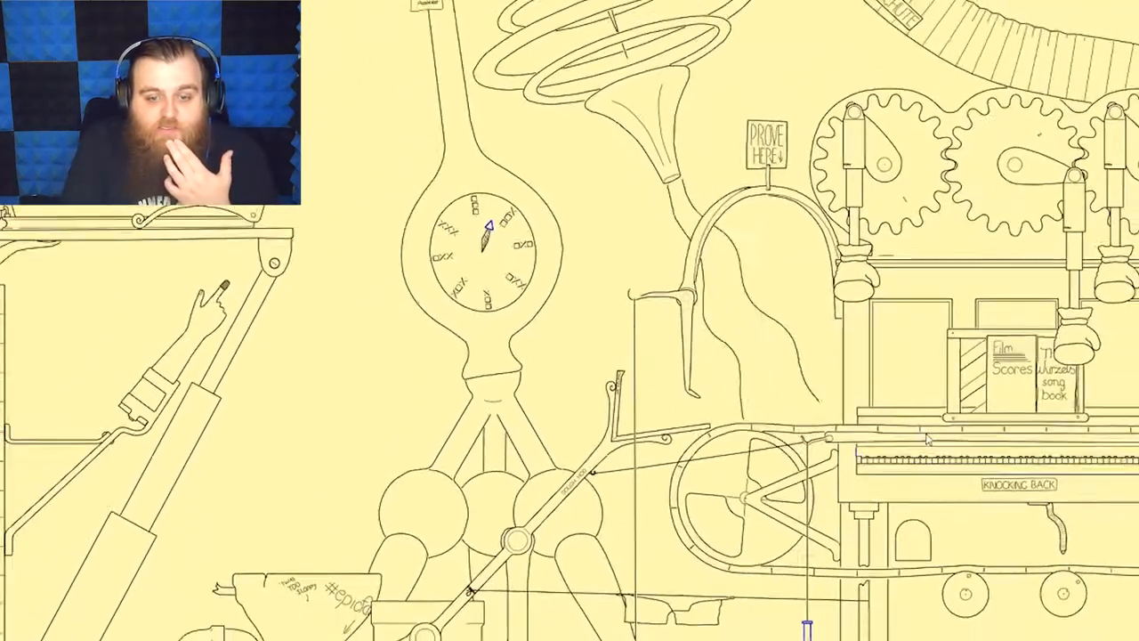
{"action": "scroll", "coordinate": [930, 459], "scroll_direction": "up", "scroll_amount": 2}
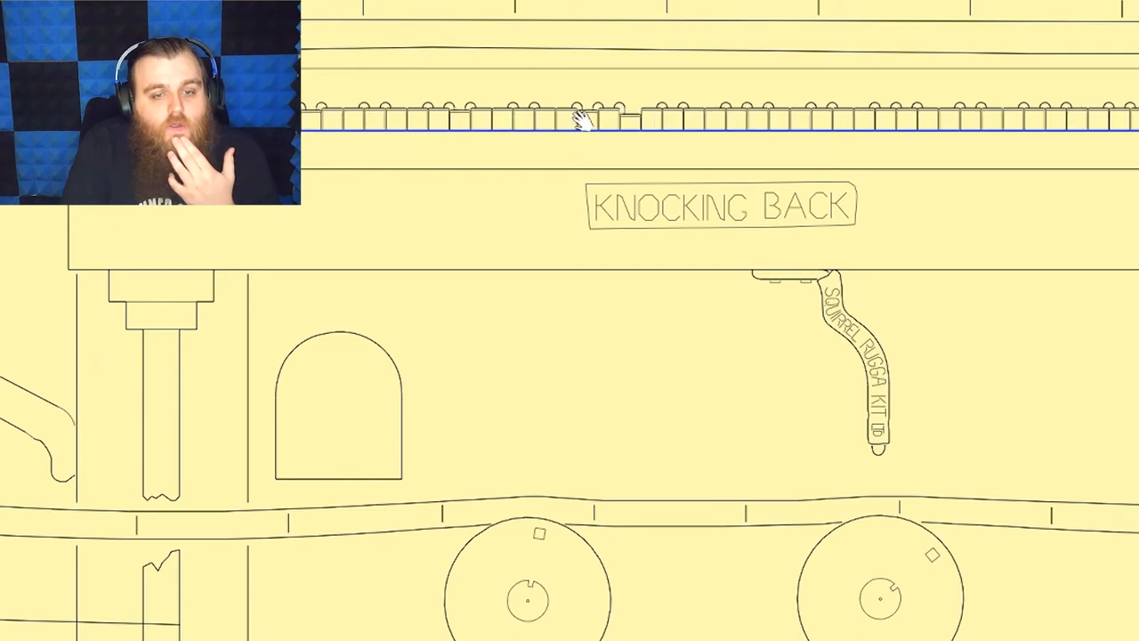
{"action": "scroll", "coordinate": [578, 121], "scroll_direction": "down", "scroll_amount": 3}
{"action": "scroll", "coordinate": [648, 514], "scroll_direction": "up", "scroll_amount": 5}
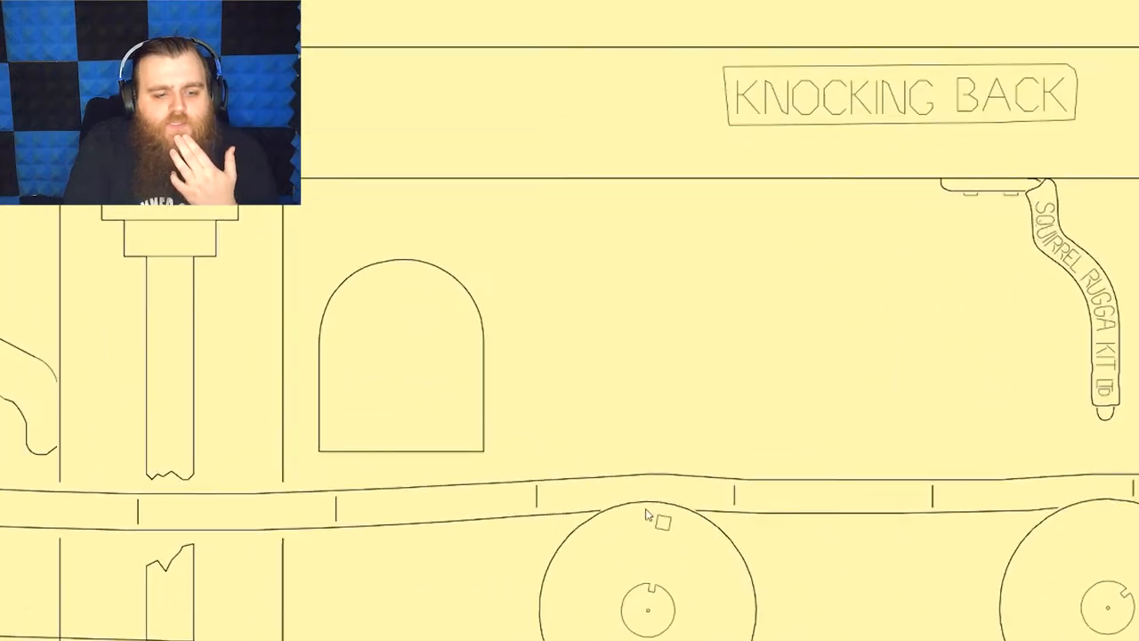
{"action": "scroll", "coordinate": [489, 165], "scroll_direction": "down", "scroll_amount": 2}
{"action": "scroll", "coordinate": [703, 191], "scroll_direction": "up", "scroll_amount": 3}
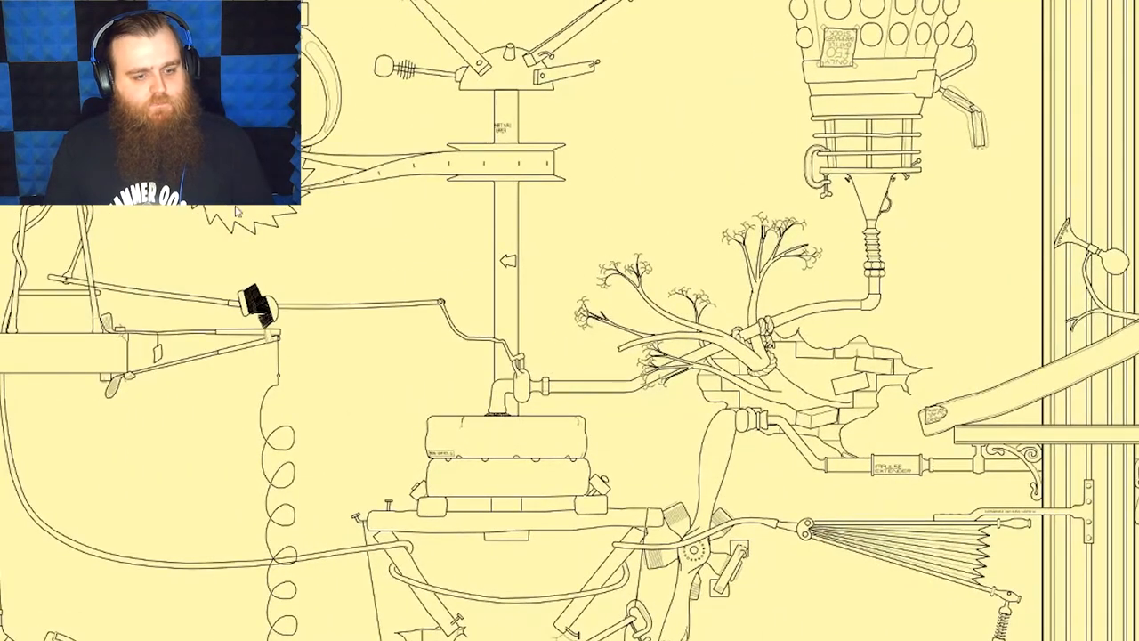
{"action": "scroll", "coordinate": [377, 324], "scroll_direction": "down", "scroll_amount": 5}
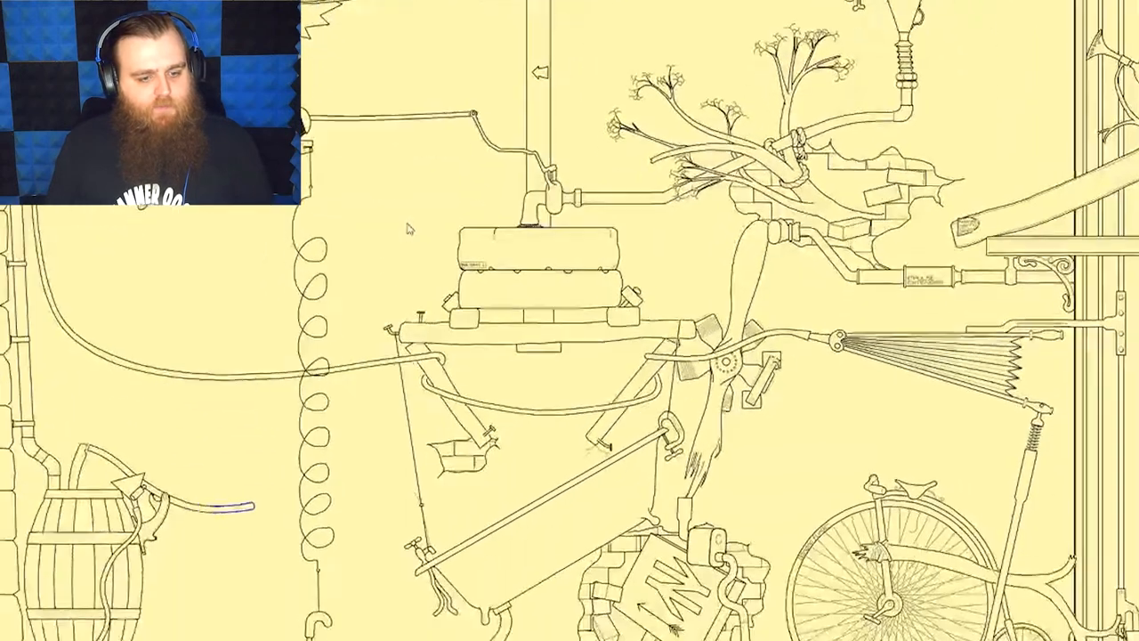
{"action": "scroll", "coordinate": [448, 409], "scroll_direction": "down", "scroll_amount": 5}
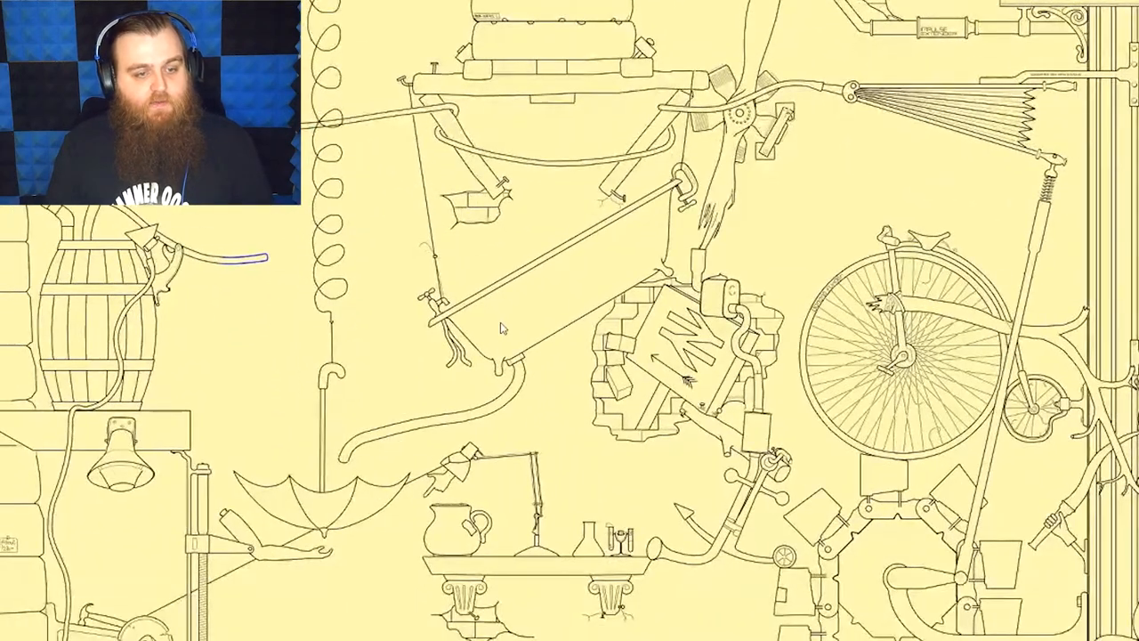
{"action": "scroll", "coordinate": [492, 387], "scroll_direction": "up", "scroll_amount": 3}
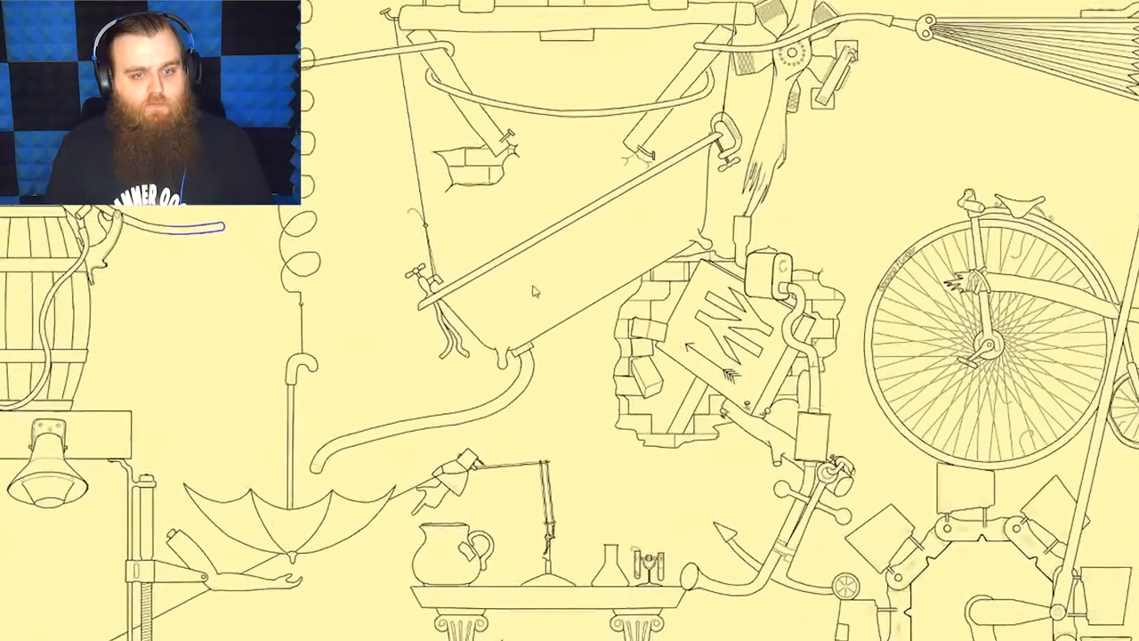
{"action": "scroll", "coordinate": [494, 374], "scroll_direction": "up", "scroll_amount": 3}
{"action": "scroll", "coordinate": [497, 356], "scroll_direction": "up", "scroll_amount": 2}
{"action": "scroll", "coordinate": [496, 347], "scroll_direction": "up", "scroll_amount": 3}
{"action": "scroll", "coordinate": [497, 347], "scroll_direction": "up", "scroll_amount": 3}
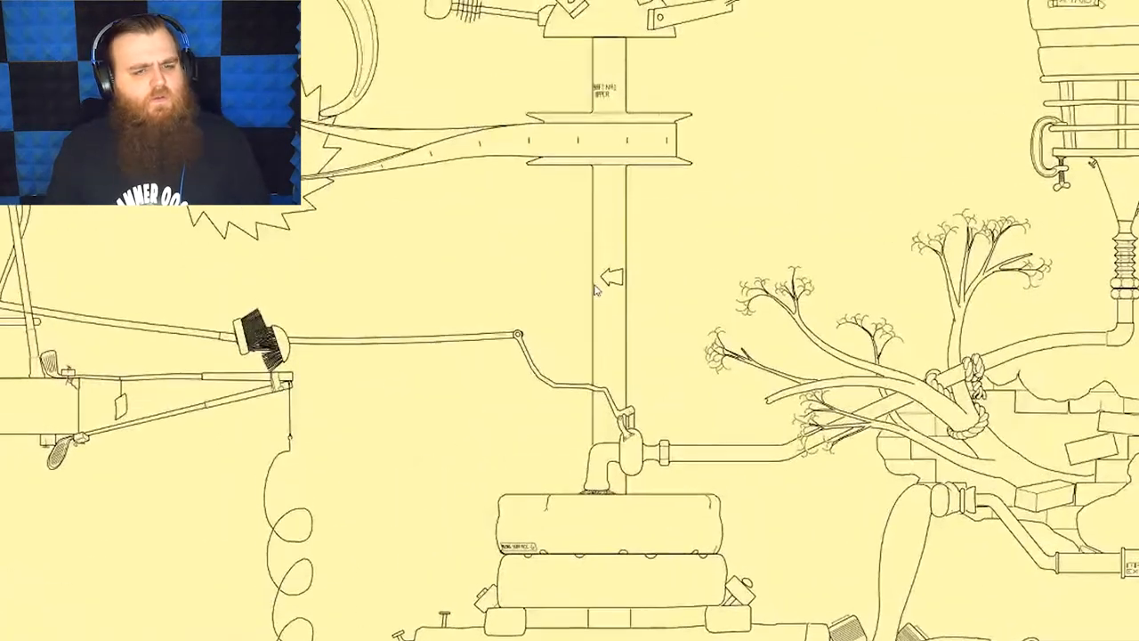
{"action": "scroll", "coordinate": [596, 289], "scroll_direction": "up", "scroll_amount": 2}
{"action": "scroll", "coordinate": [658, 338], "scroll_direction": "up", "scroll_amount": 2}
{"action": "scroll", "coordinate": [724, 373], "scroll_direction": "up", "scroll_amount": 2}
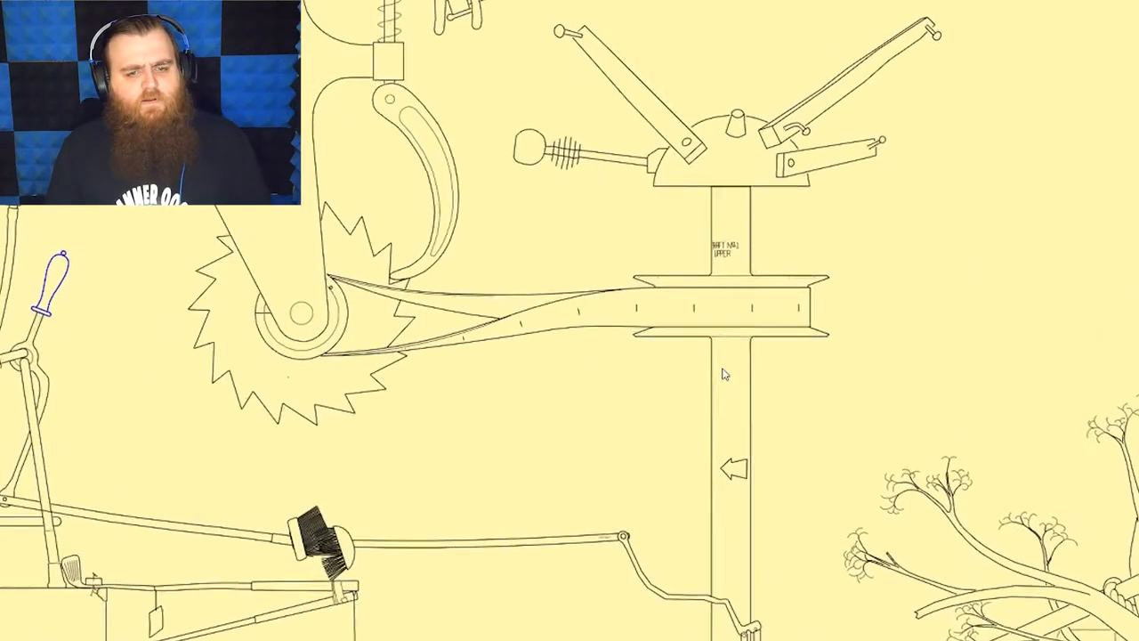
{"action": "scroll", "coordinate": [723, 374], "scroll_direction": "up", "scroll_amount": 2}
{"action": "scroll", "coordinate": [724, 373], "scroll_direction": "up", "scroll_amount": 2}
{"action": "scroll", "coordinate": [656, 166], "scroll_direction": "down", "scroll_amount": 6}
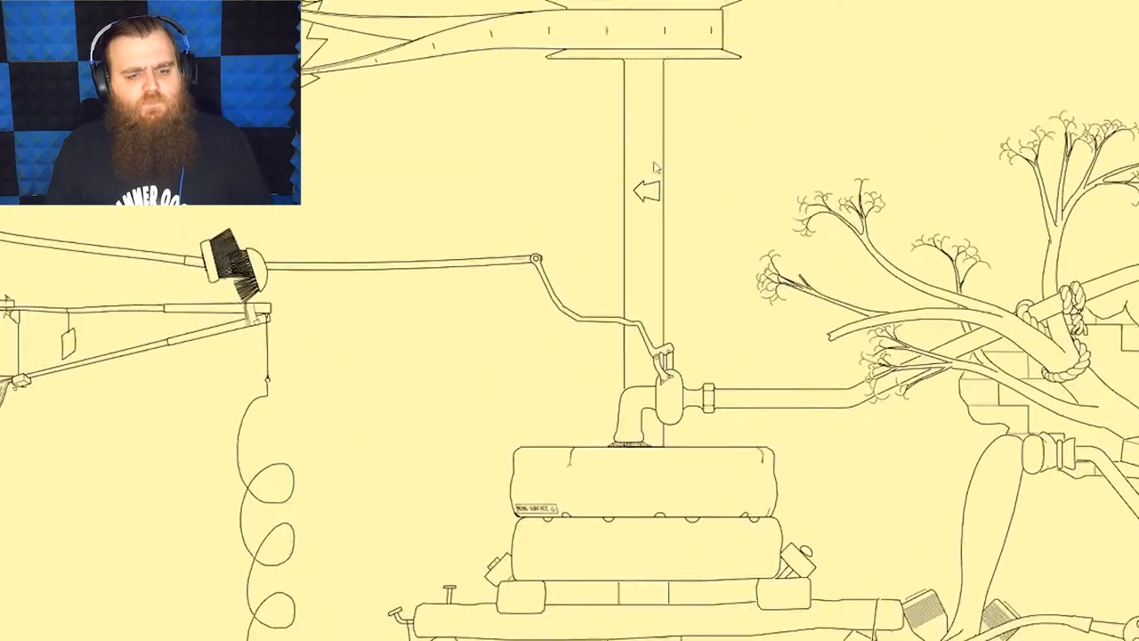
{"action": "scroll", "coordinate": [656, 165], "scroll_direction": "down", "scroll_amount": 4}
{"action": "scroll", "coordinate": [587, 223], "scroll_direction": "down", "scroll_amount": 4}
{"action": "scroll", "coordinate": [488, 356], "scroll_direction": "up", "scroll_amount": 4}
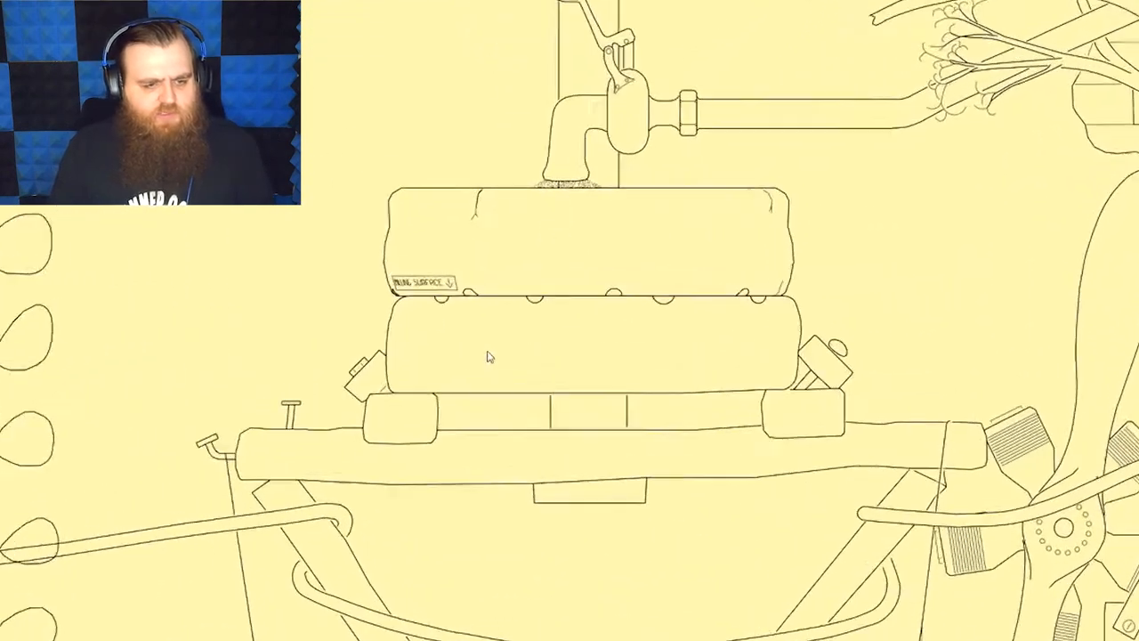
{"action": "scroll", "coordinate": [488, 356], "scroll_direction": "up", "scroll_amount": 3}
{"action": "scroll", "coordinate": [623, 214], "scroll_direction": "up", "scroll_amount": 2}
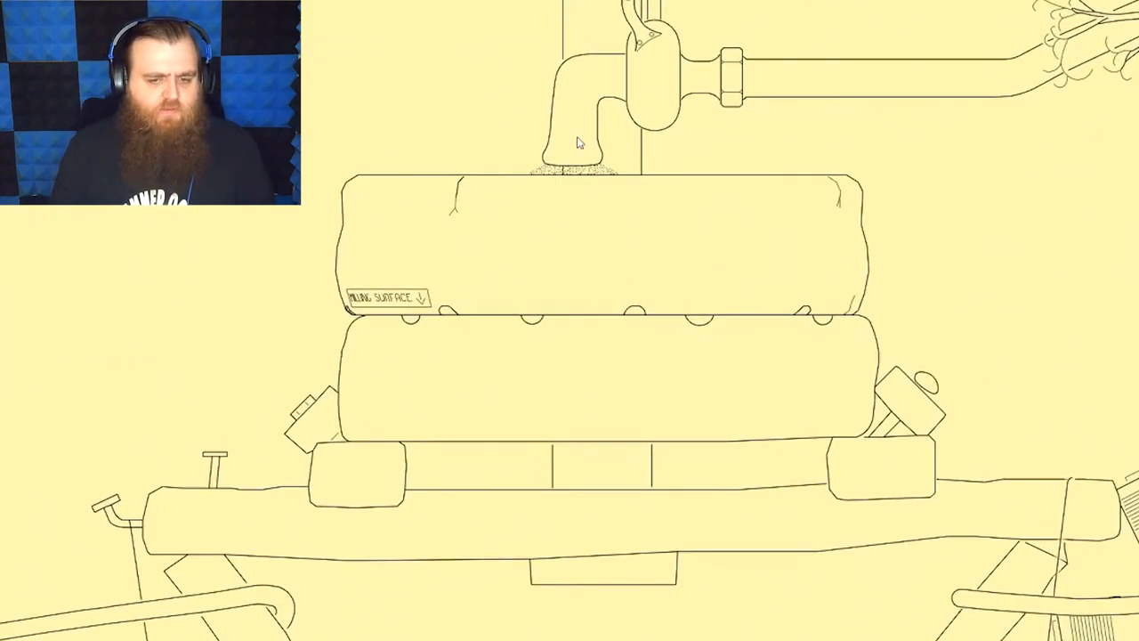
{"action": "scroll", "coordinate": [547, 547], "scroll_direction": "down", "scroll_amount": 2}
{"action": "scroll", "coordinate": [569, 463], "scroll_direction": "down", "scroll_amount": 2}
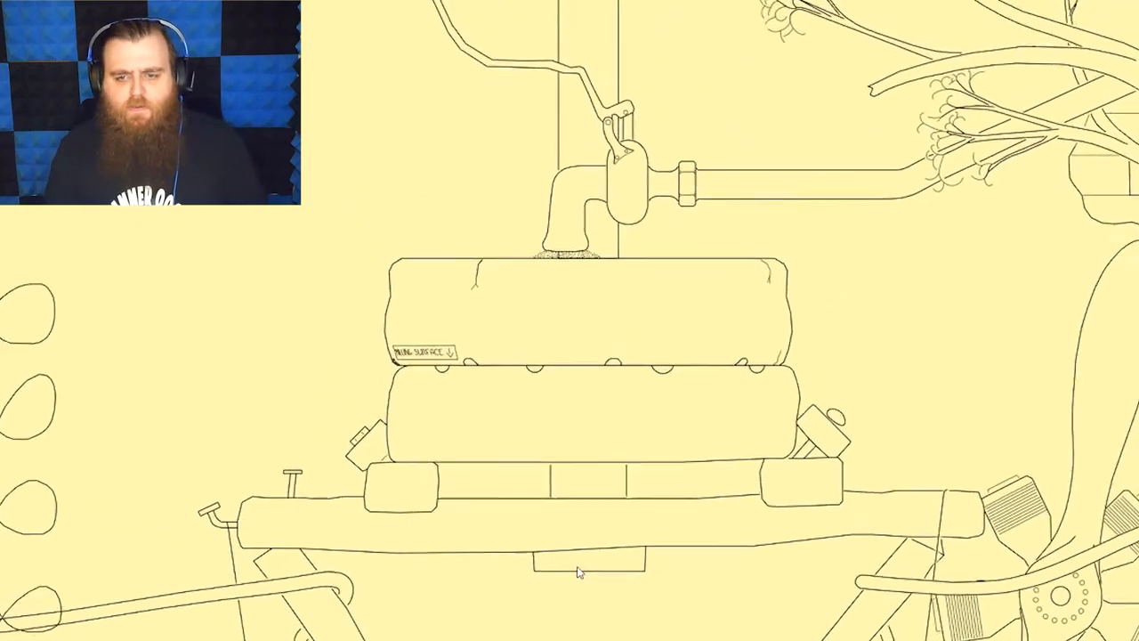
{"action": "scroll", "coordinate": [583, 400], "scroll_direction": "down", "scroll_amount": 2}
{"action": "scroll", "coordinate": [583, 400], "scroll_direction": "down", "scroll_amount": 4}
{"action": "scroll", "coordinate": [583, 374], "scroll_direction": "down", "scroll_amount": 3}
{"action": "scroll", "coordinate": [583, 338], "scroll_direction": "down", "scroll_amount": 2}
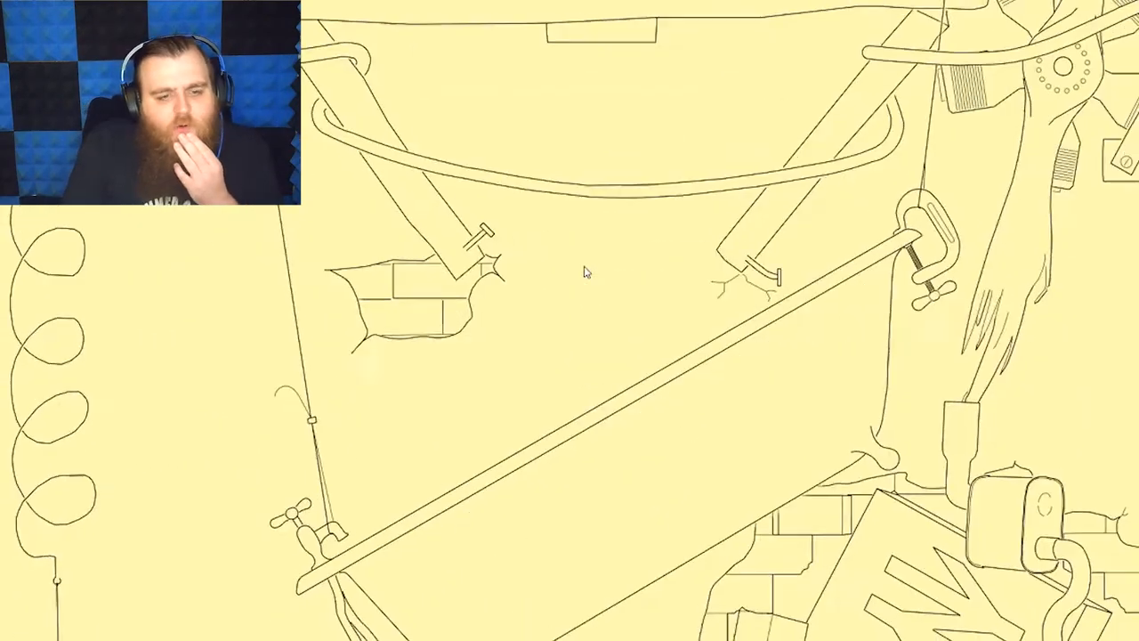
{"action": "scroll", "coordinate": [585, 285], "scroll_direction": "down", "scroll_amount": 2}
{"action": "scroll", "coordinate": [585, 273], "scroll_direction": "down", "scroll_amount": 3}
{"action": "scroll", "coordinate": [585, 273], "scroll_direction": "down", "scroll_amount": 2}
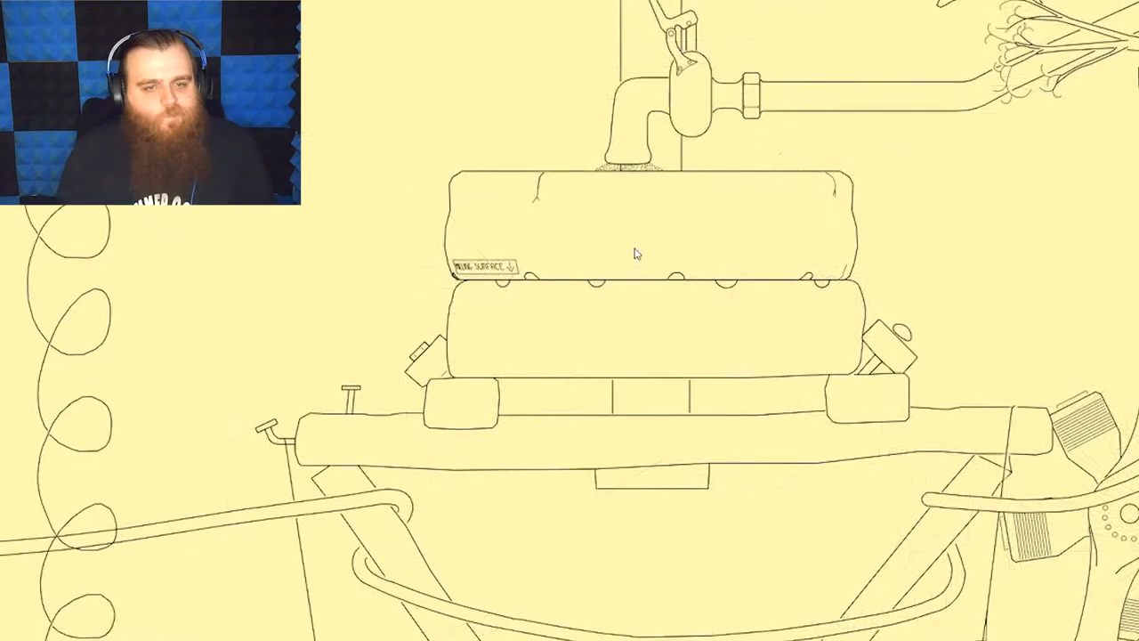
{"action": "scroll", "coordinate": [636, 253], "scroll_direction": "up", "scroll_amount": 3}
{"action": "scroll", "coordinate": [516, 400], "scroll_direction": "up", "scroll_amount": 4}
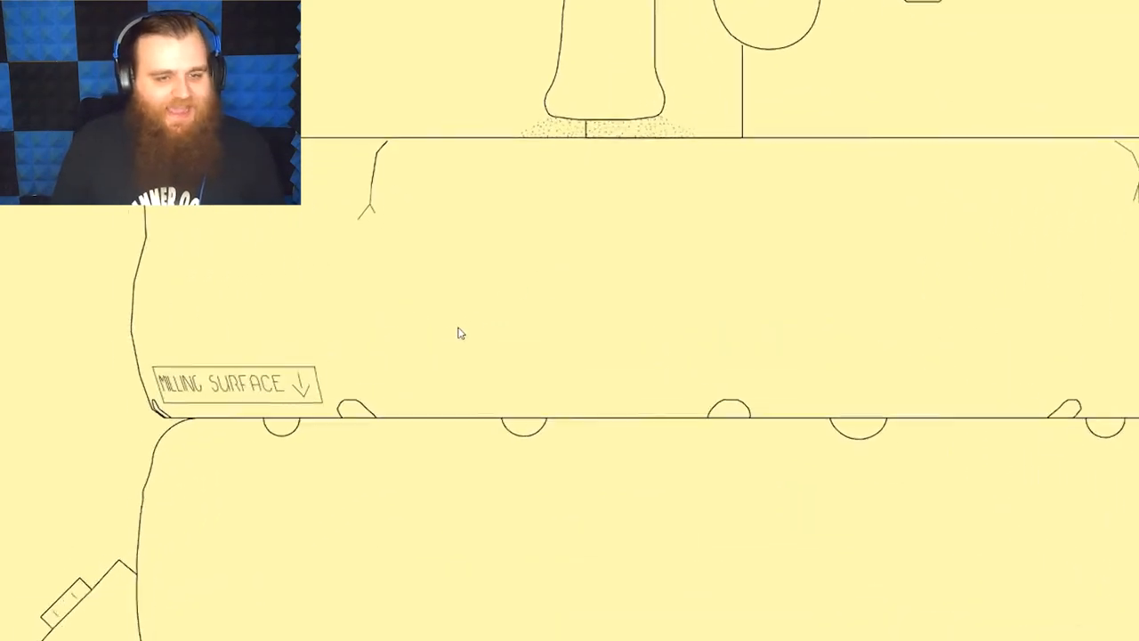
{"action": "scroll", "coordinate": [458, 333], "scroll_direction": "up", "scroll_amount": 2}
{"action": "scroll", "coordinate": [458, 333], "scroll_direction": "down", "scroll_amount": 3}
{"action": "scroll", "coordinate": [480, 311], "scroll_direction": "down", "scroll_amount": 3}
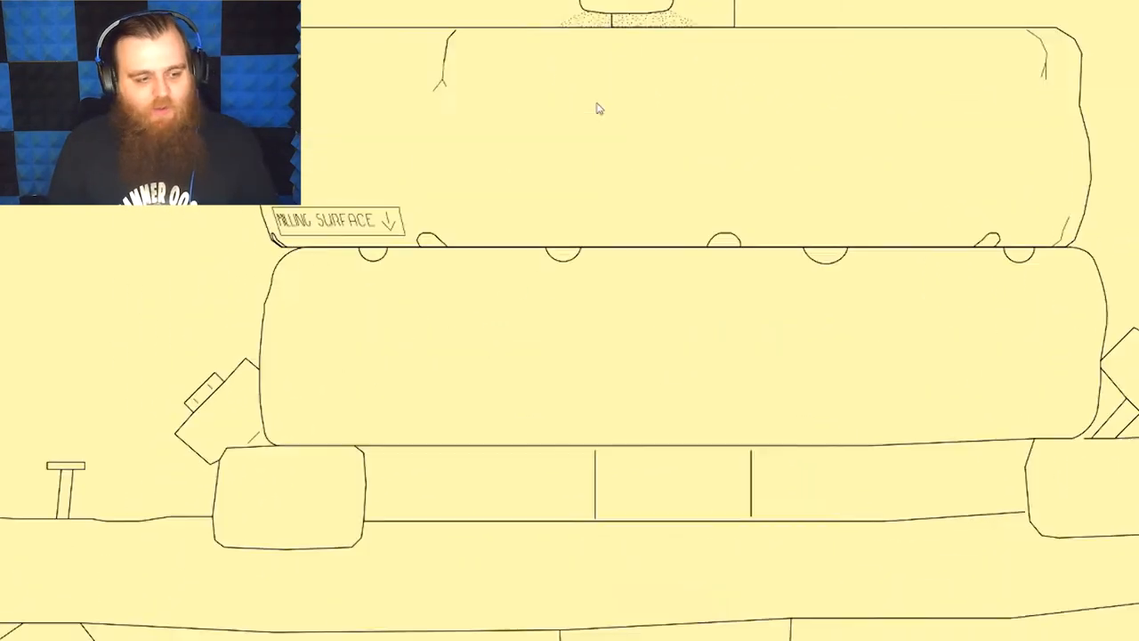
{"action": "scroll", "coordinate": [445, 223], "scroll_direction": "down", "scroll_amount": 3}
- Pan to the broom mechanism and saw blade, revealing the spring clamp above it
{"action": "left_click_drag", "start_coordinate": [419, 92], "coordinate": [534, 401]}
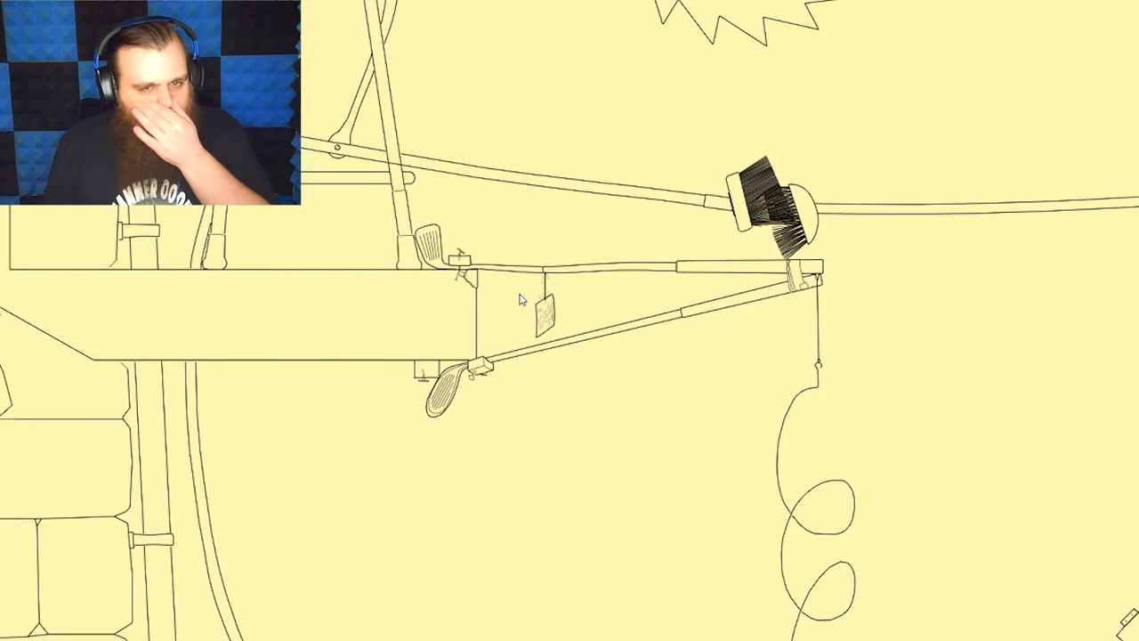
{"action": "scroll", "coordinate": [533, 267], "scroll_direction": "up", "scroll_amount": 2}
{"action": "scroll", "coordinate": [520, 414], "scroll_direction": "down", "scroll_amount": 3}
{"action": "scroll", "coordinate": [605, 250], "scroll_direction": "down", "scroll_amount": 2}
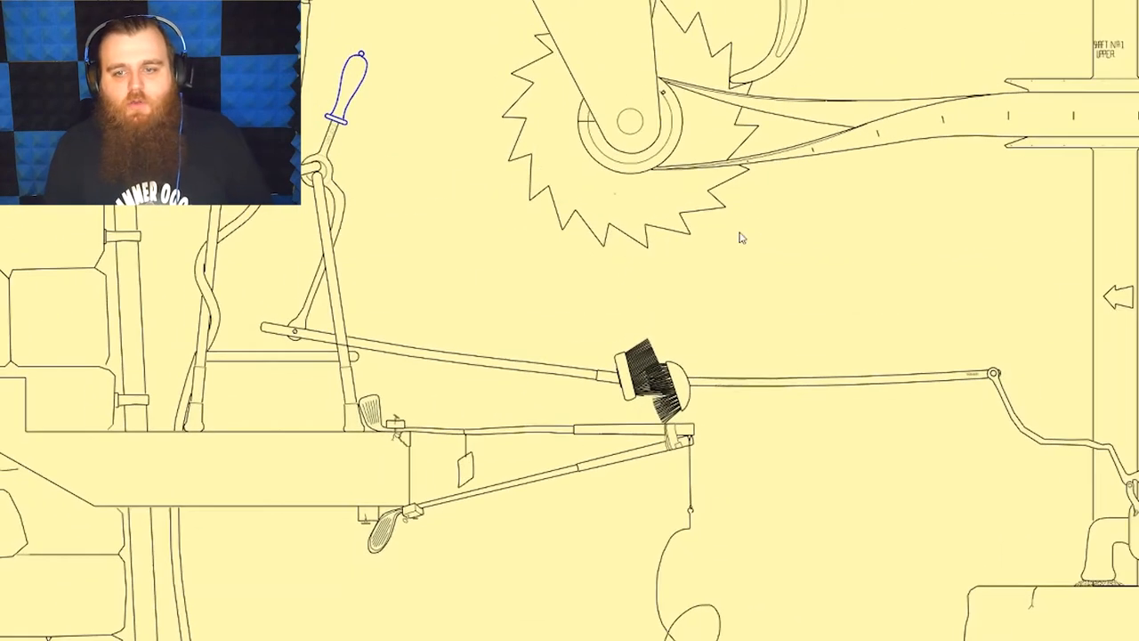
{"action": "scroll", "coordinate": [557, 279], "scroll_direction": "up", "scroll_amount": 3}
{"action": "scroll", "coordinate": [558, 278], "scroll_direction": "down", "scroll_amount": 3}
{"action": "scroll", "coordinate": [534, 303], "scroll_direction": "up", "scroll_amount": 3}
{"action": "scroll", "coordinate": [885, 269], "scroll_direction": "up", "scroll_amount": 1}
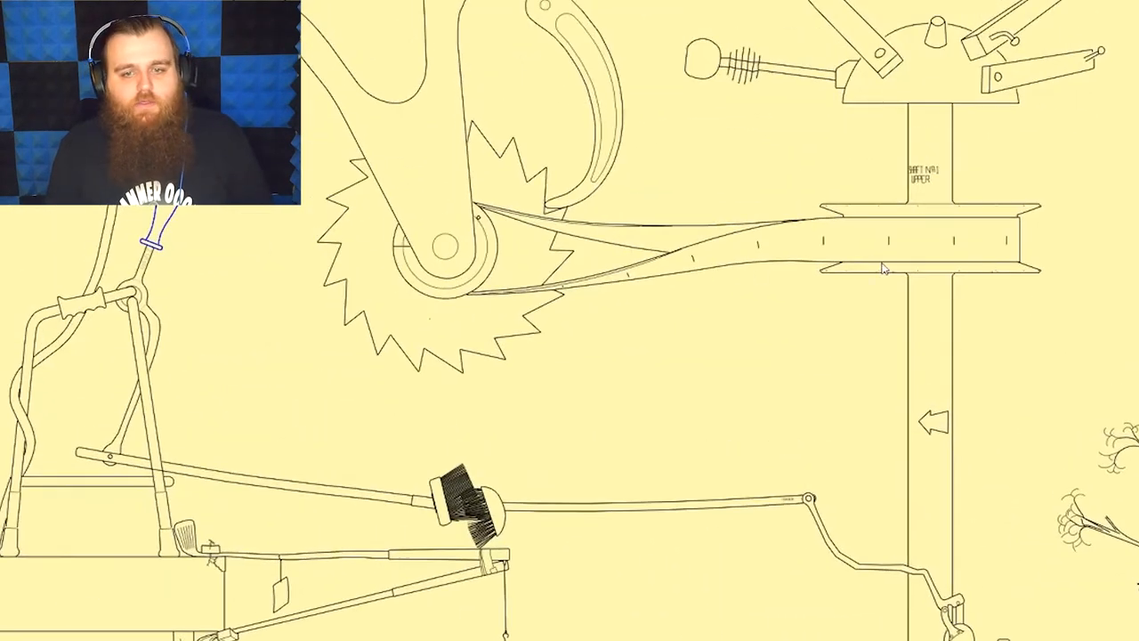
{"action": "scroll", "coordinate": [741, 231], "scroll_direction": "down", "scroll_amount": 3}
{"action": "left_click_drag", "start_coordinate": [587, 388], "coordinate": [504, 345]}
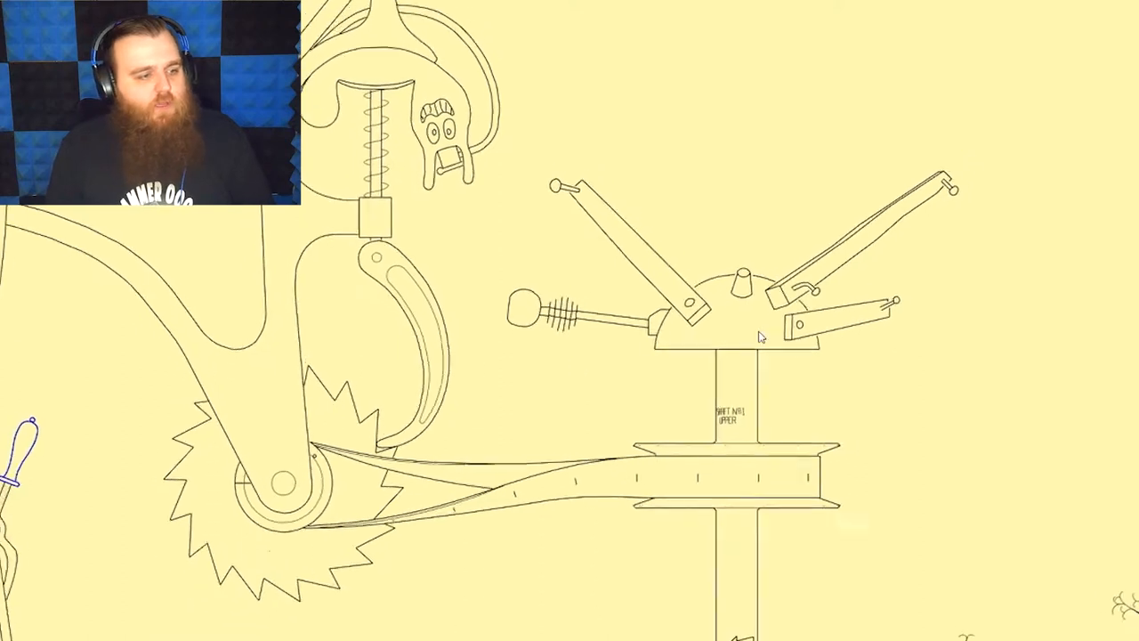
{"action": "scroll", "coordinate": [504, 346], "scroll_direction": "down", "scroll_amount": 3}
{"action": "scroll", "coordinate": [810, 333], "scroll_direction": "up", "scroll_amount": 3}
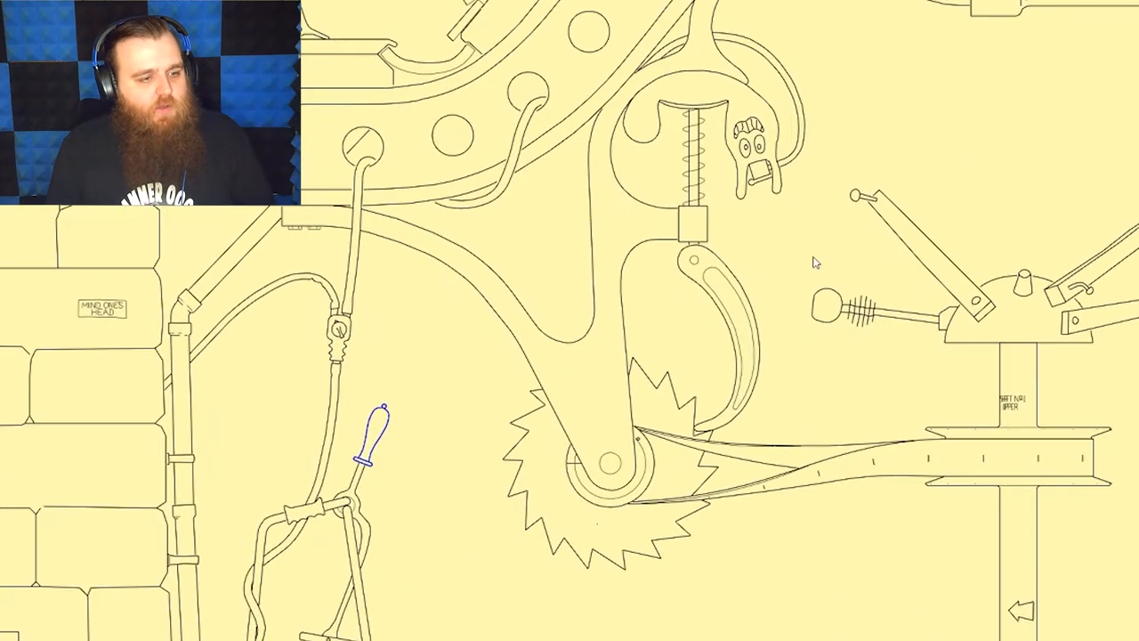
{"action": "scroll", "coordinate": [814, 261], "scroll_direction": "down", "scroll_amount": 3}
{"action": "scroll", "coordinate": [814, 260], "scroll_direction": "down", "scroll_amount": 3}
{"action": "scroll", "coordinate": [463, 343], "scroll_direction": "down", "scroll_amount": 5}
- Pan to the bakery clock, poke the spindly figure's knob, and return to the normal yellow drawing
{"action": "left_click_drag", "start_coordinate": [463, 343], "coordinate": [398, 338]}
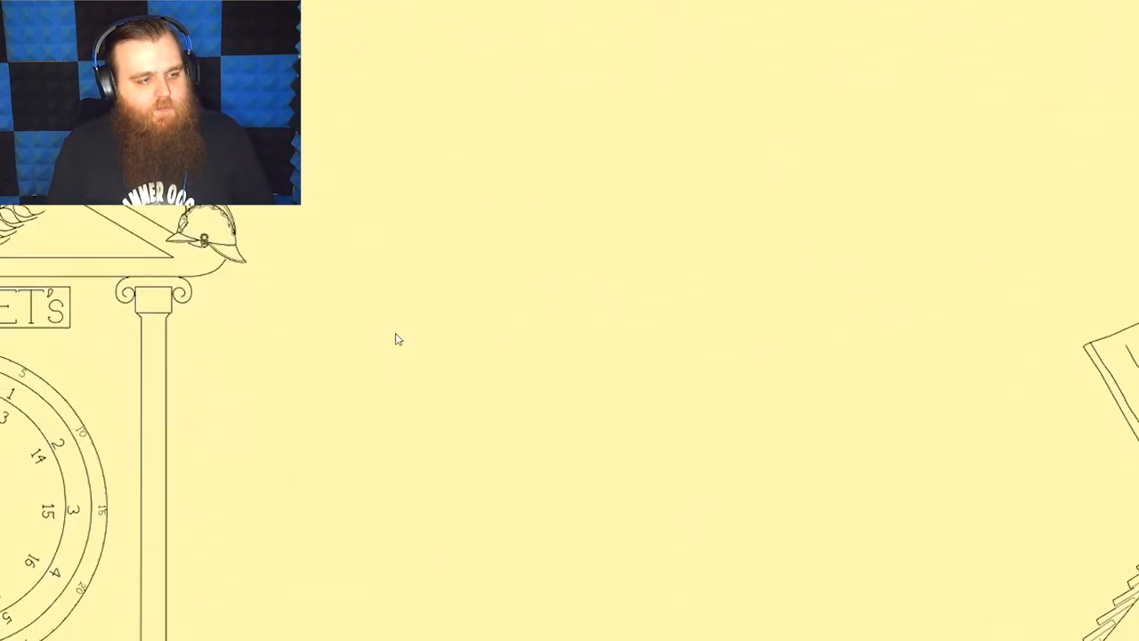
{"action": "scroll", "coordinate": [398, 339], "scroll_direction": "down", "scroll_amount": 3}
{"action": "scroll", "coordinate": [395, 330], "scroll_direction": "down", "scroll_amount": 3}
{"action": "scroll", "coordinate": [394, 330], "scroll_direction": "down", "scroll_amount": 3}
{"action": "scroll", "coordinate": [383, 383], "scroll_direction": "down", "scroll_amount": 2}
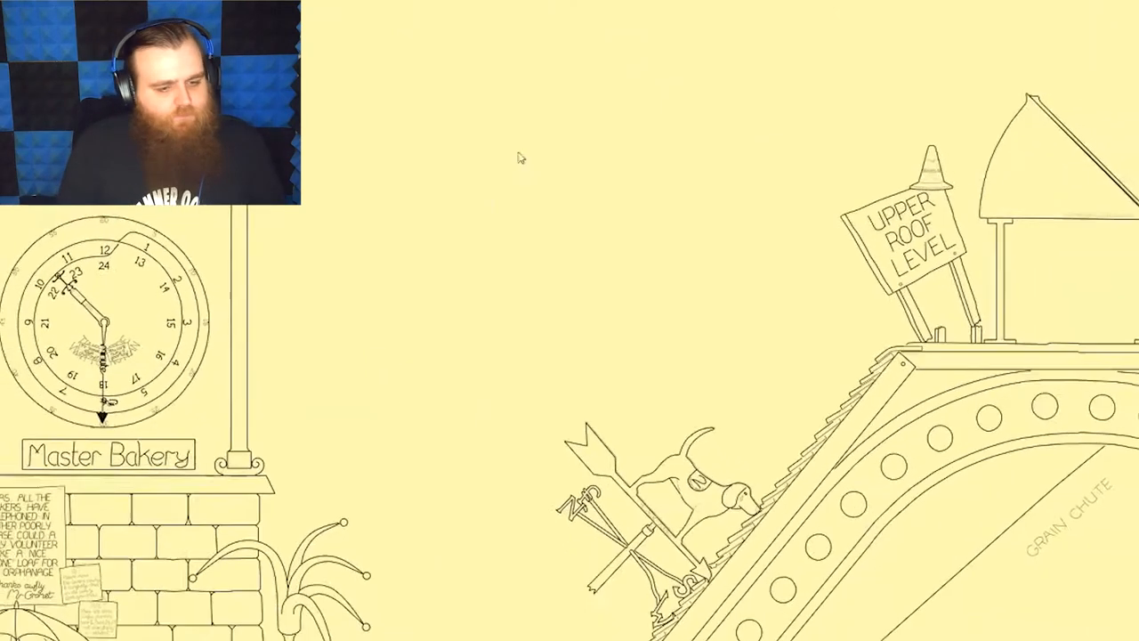
{"action": "scroll", "coordinate": [521, 157], "scroll_direction": "down", "scroll_amount": 5}
{"action": "scroll", "coordinate": [618, 178], "scroll_direction": "up", "scroll_amount": 3}
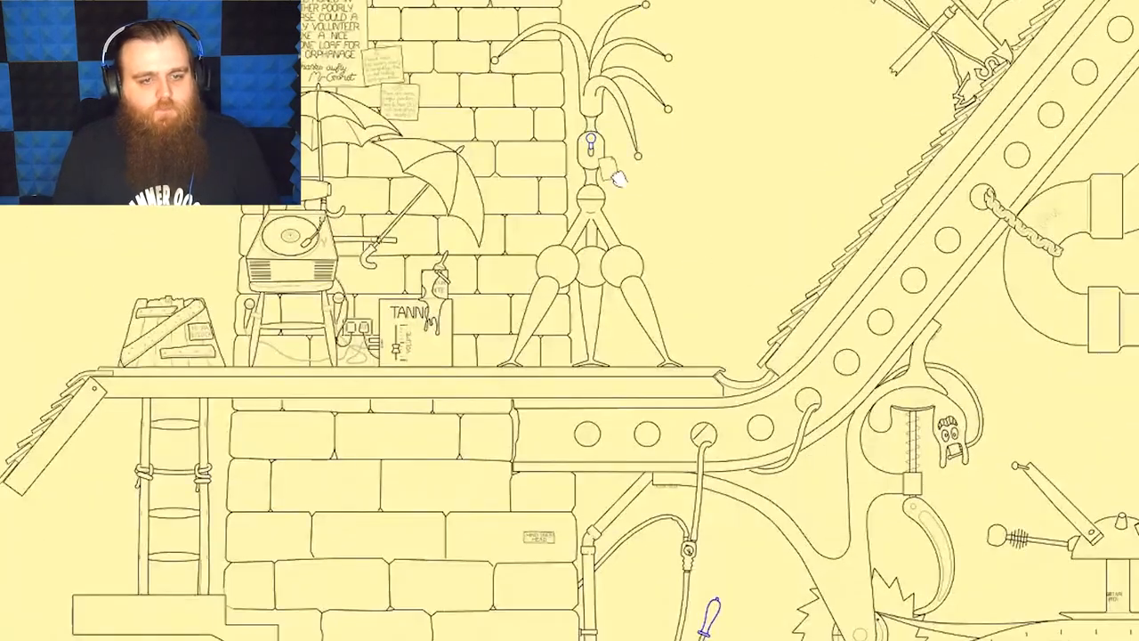
{"action": "left_click", "coordinate": [590, 142]}
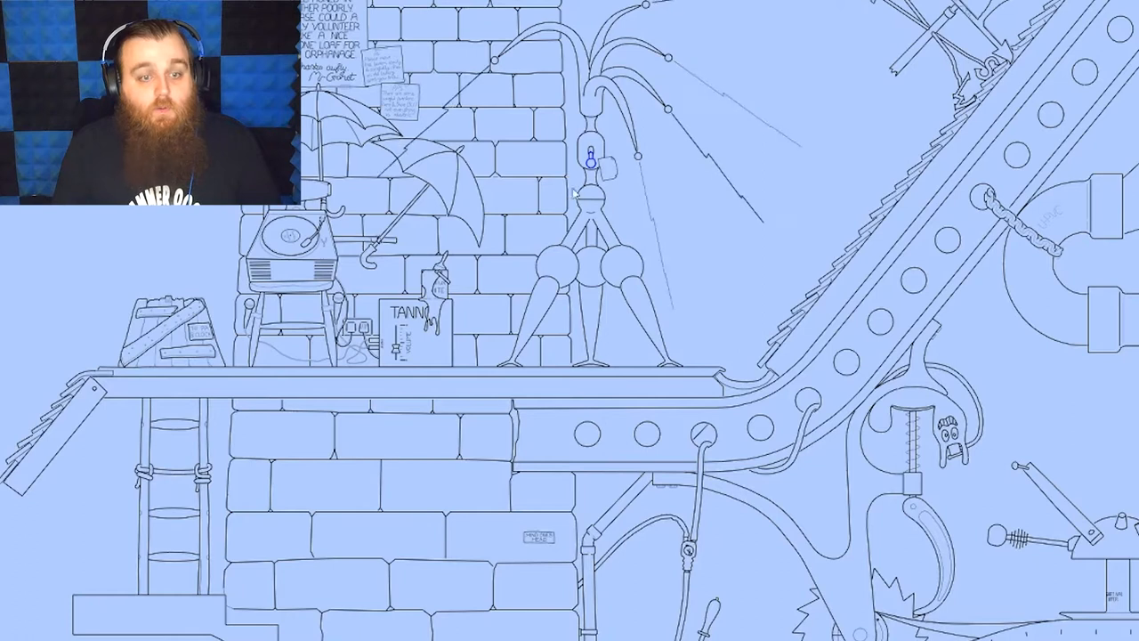
{"action": "key", "text": "space"}
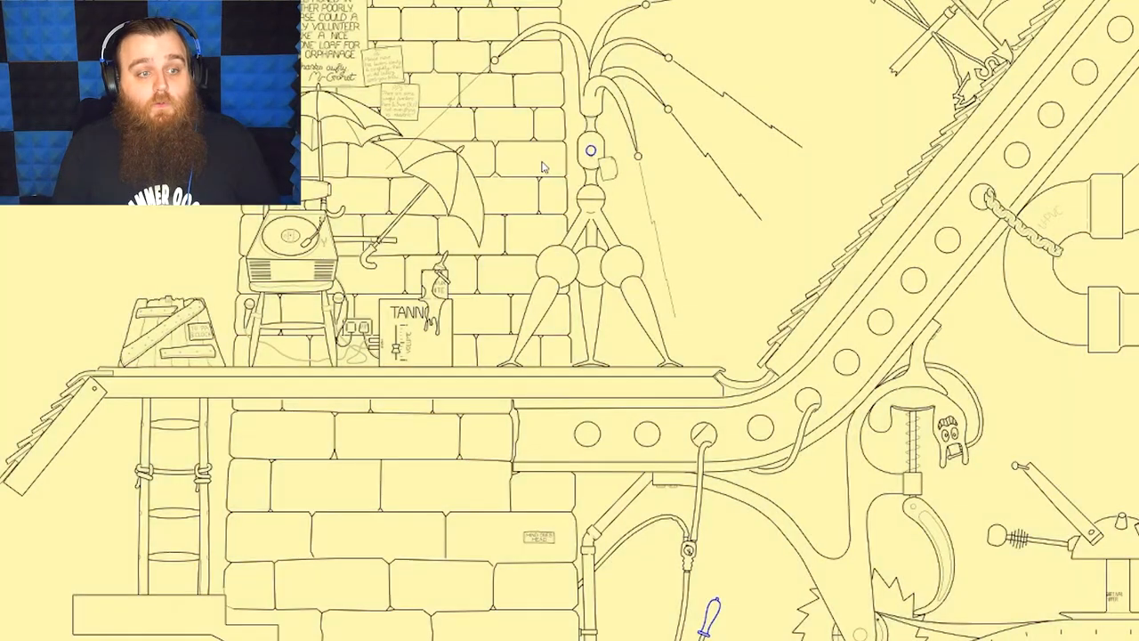
{"action": "scroll", "coordinate": [545, 159], "scroll_direction": "up", "scroll_amount": 2}
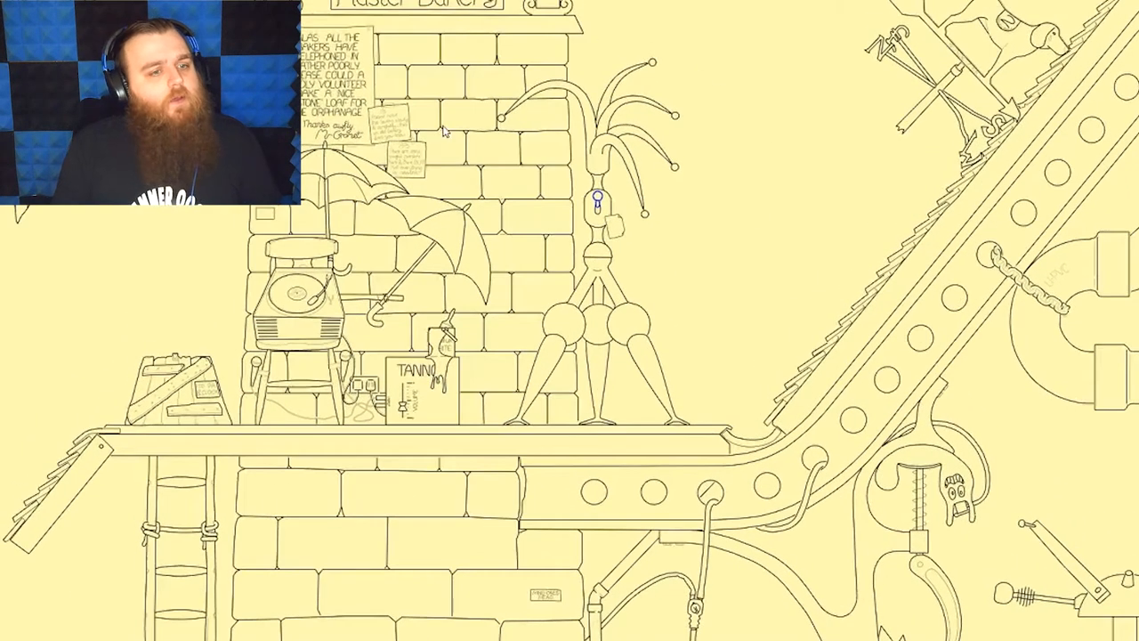
{"action": "scroll", "coordinate": [443, 132], "scroll_direction": "down", "scroll_amount": 1}
{"action": "scroll", "coordinate": [525, 160], "scroll_direction": "up", "scroll_amount": 3}
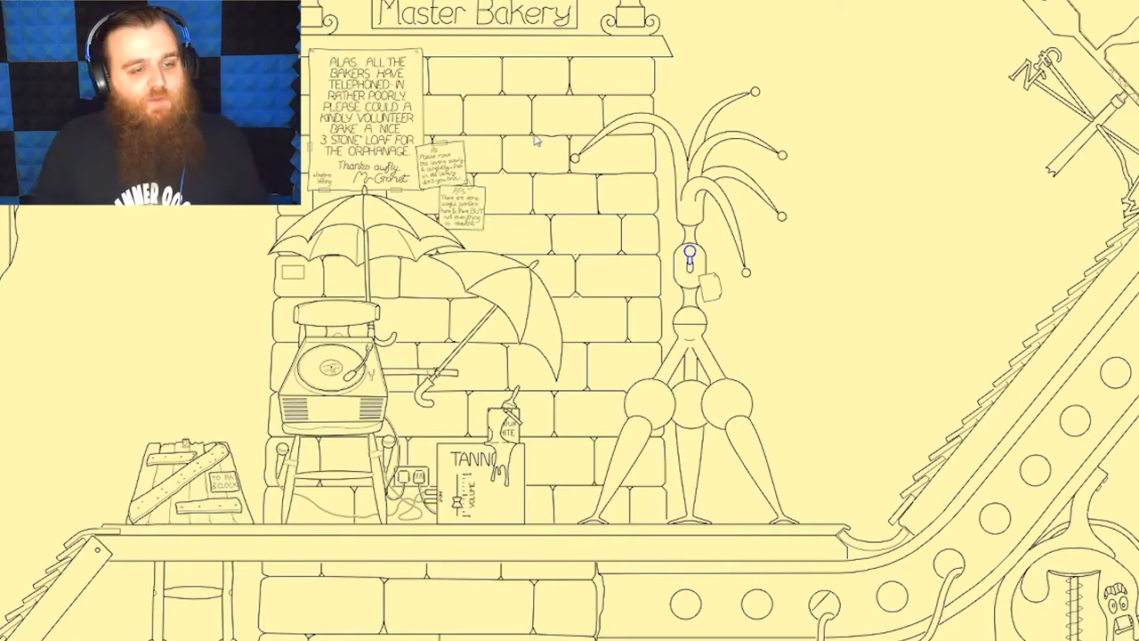
{"action": "scroll", "coordinate": [535, 141], "scroll_direction": "up", "scroll_amount": 1}
{"action": "scroll", "coordinate": [534, 143], "scroll_direction": "up", "scroll_amount": 1}
{"action": "scroll", "coordinate": [532, 147], "scroll_direction": "up", "scroll_amount": 1}
{"action": "scroll", "coordinate": [530, 150], "scroll_direction": "up", "scroll_amount": 1}
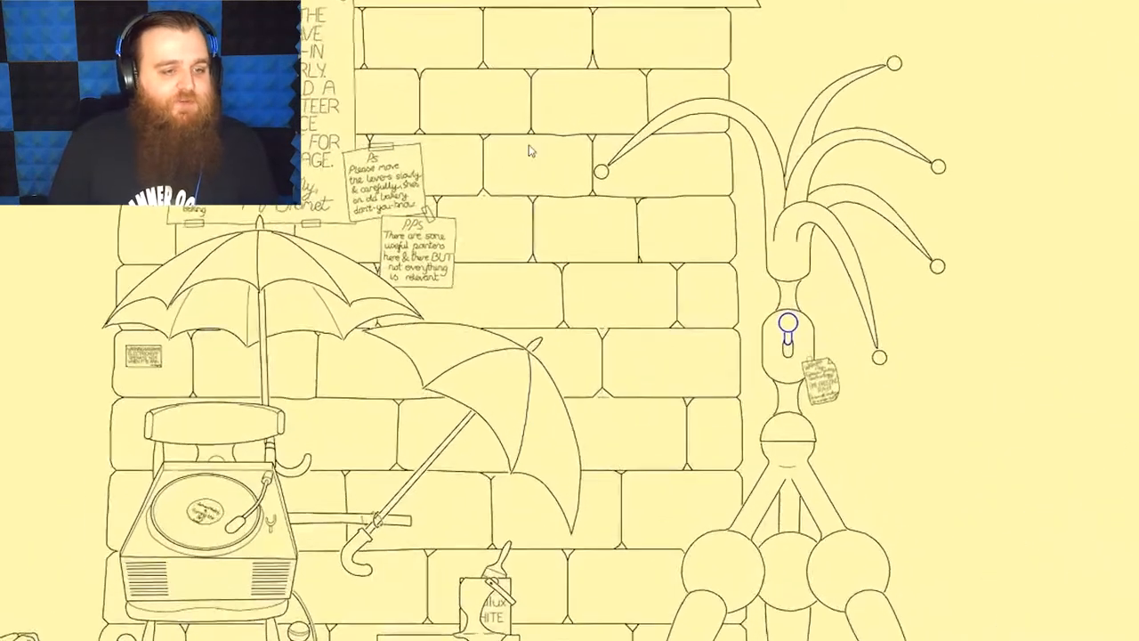
{"action": "scroll", "coordinate": [529, 152], "scroll_direction": "up", "scroll_amount": 1}
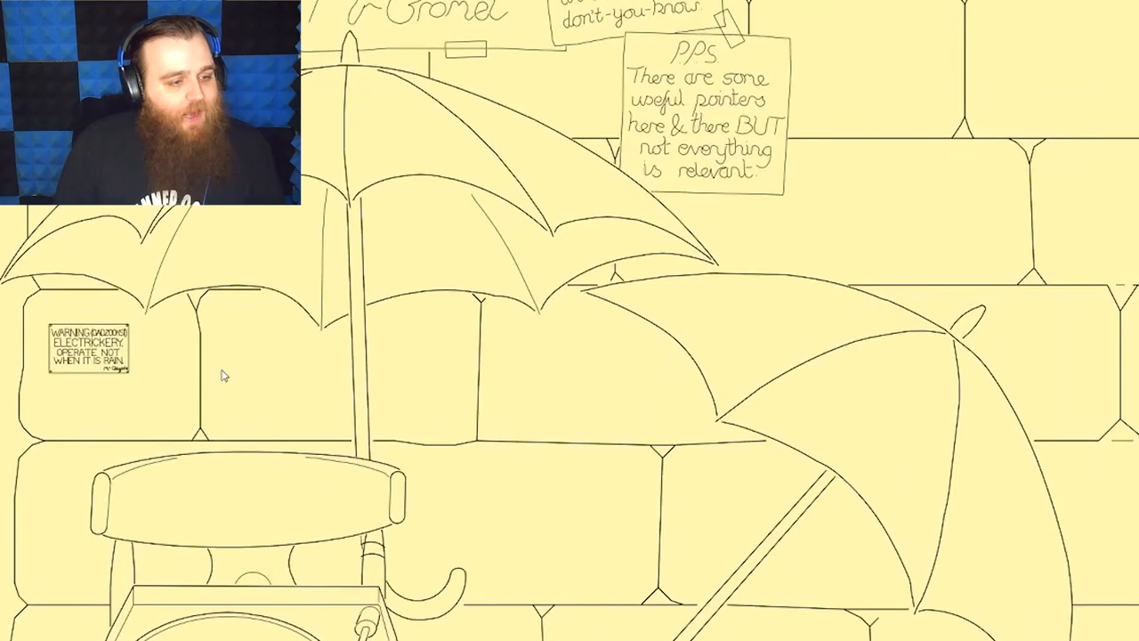
{"action": "scroll", "coordinate": [224, 332], "scroll_direction": "down", "scroll_amount": 2}
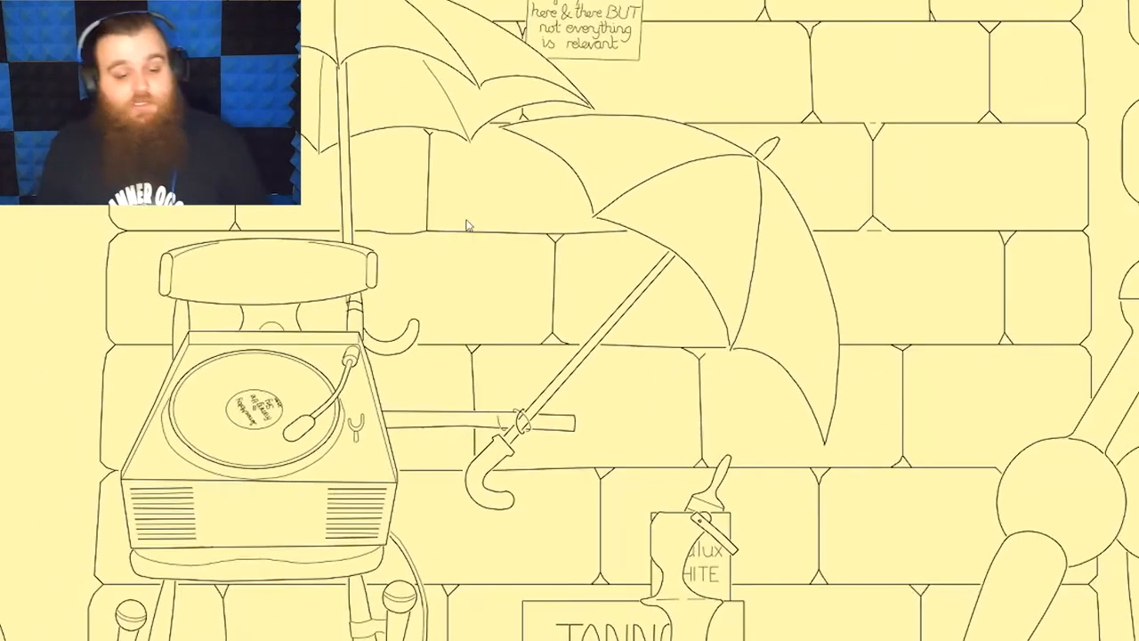
{"action": "scroll", "coordinate": [467, 224], "scroll_direction": "down", "scroll_amount": 3}
{"action": "scroll", "coordinate": [623, 400], "scroll_direction": "up", "scroll_amount": 2}
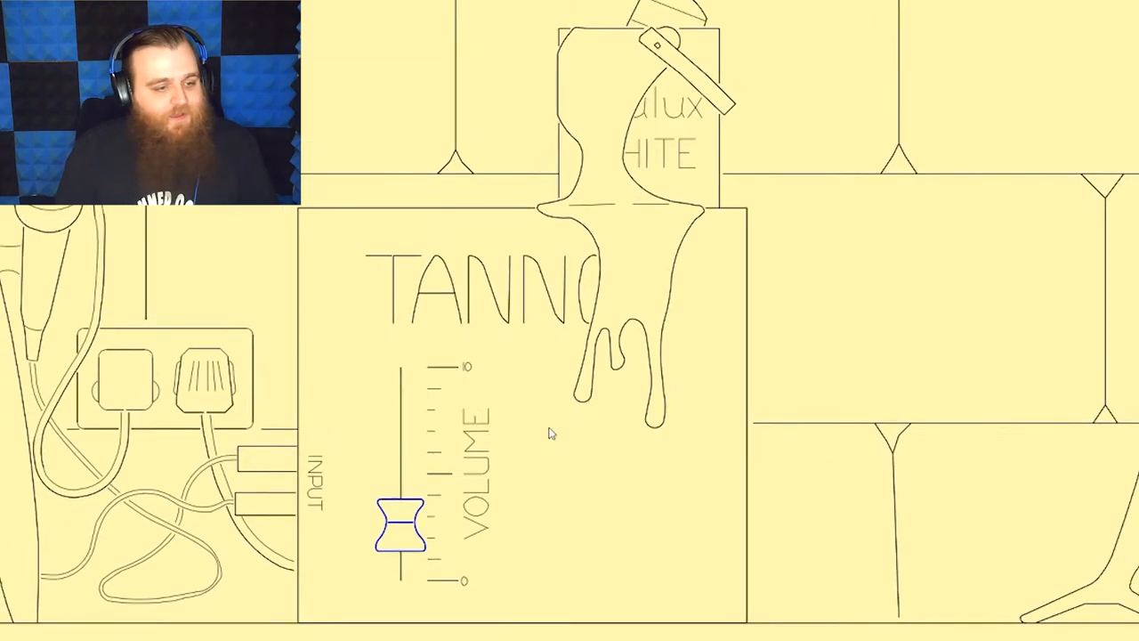
{"action": "scroll", "coordinate": [595, 436], "scroll_direction": "down", "scroll_amount": 1}
{"action": "scroll", "coordinate": [594, 436], "scroll_direction": "down", "scroll_amount": 2}
{"action": "scroll", "coordinate": [276, 410], "scroll_direction": "up", "scroll_amount": 2}
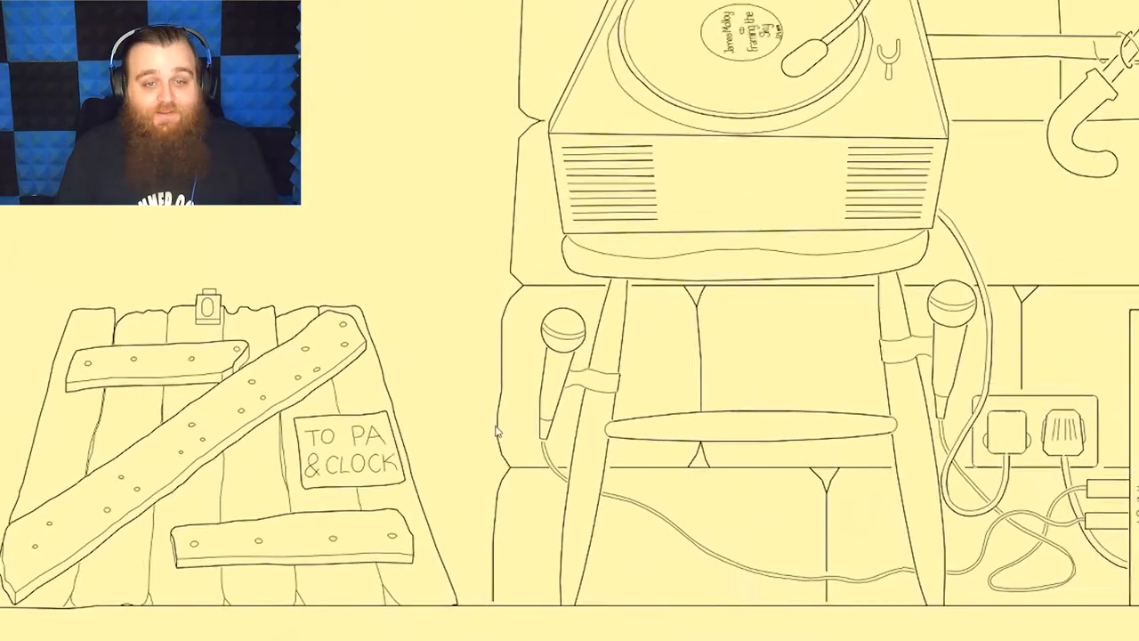
{"action": "scroll", "coordinate": [497, 430], "scroll_direction": "down", "scroll_amount": 2}
{"action": "scroll", "coordinate": [569, 409], "scroll_direction": "down", "scroll_amount": 2}
{"action": "scroll", "coordinate": [622, 402], "scroll_direction": "down", "scroll_amount": 2}
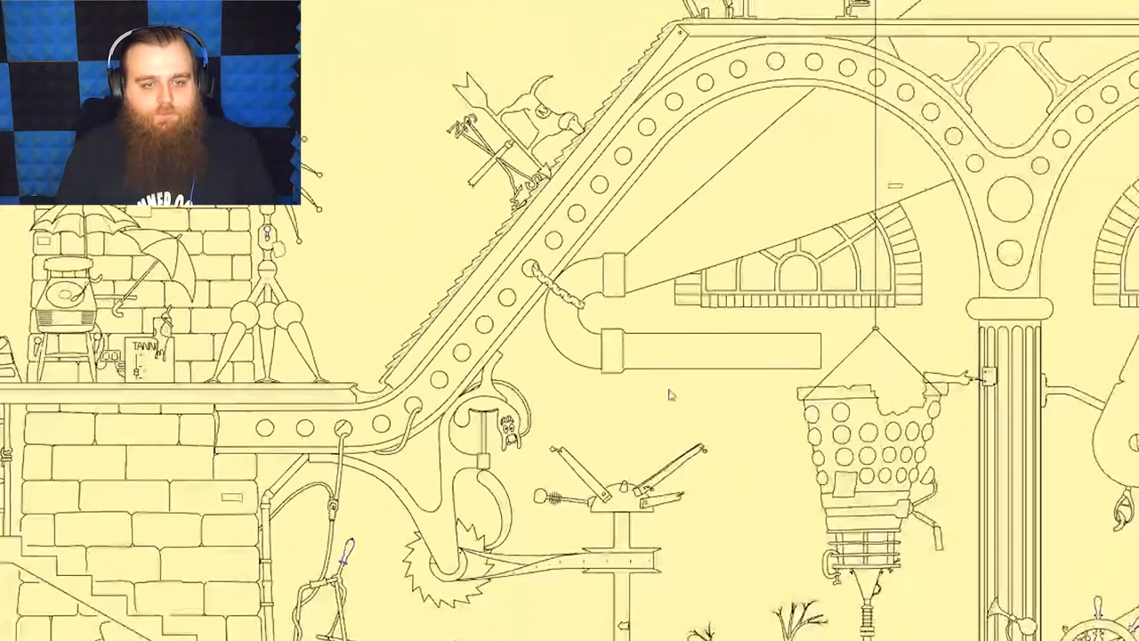
{"action": "scroll", "coordinate": [583, 504], "scroll_direction": "up", "scroll_amount": 2}
- Pan down past the roof and saw to centre the lever mechanism on shaft No1
{"action": "left_click_drag", "start_coordinate": [598, 339], "coordinate": [381, 398]}
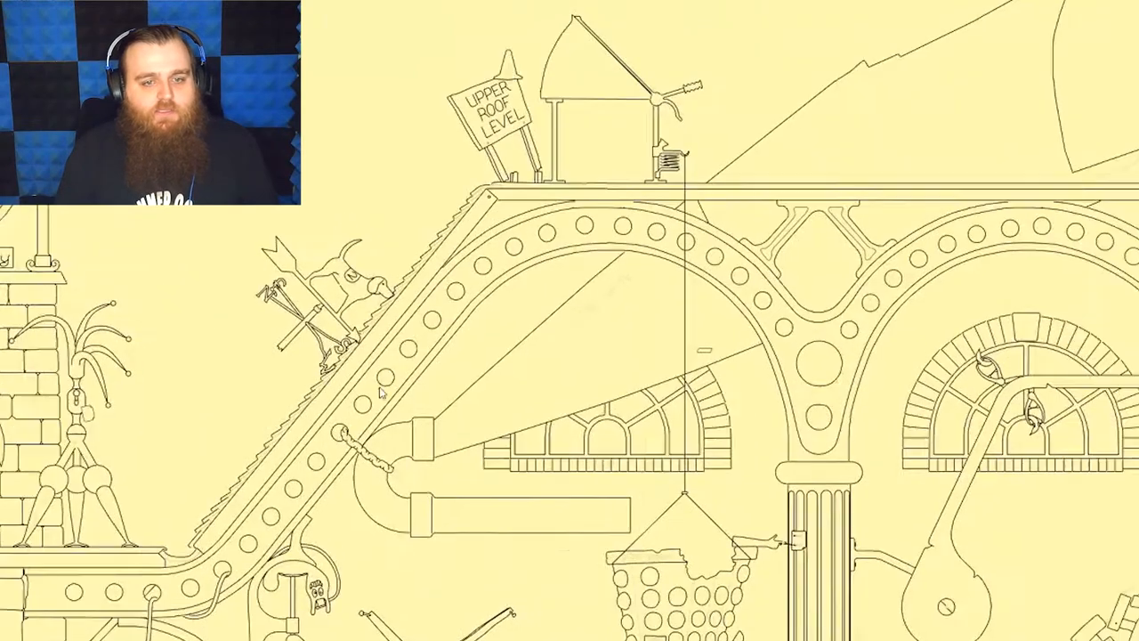
{"action": "scroll", "coordinate": [383, 370], "scroll_direction": "down", "scroll_amount": 3}
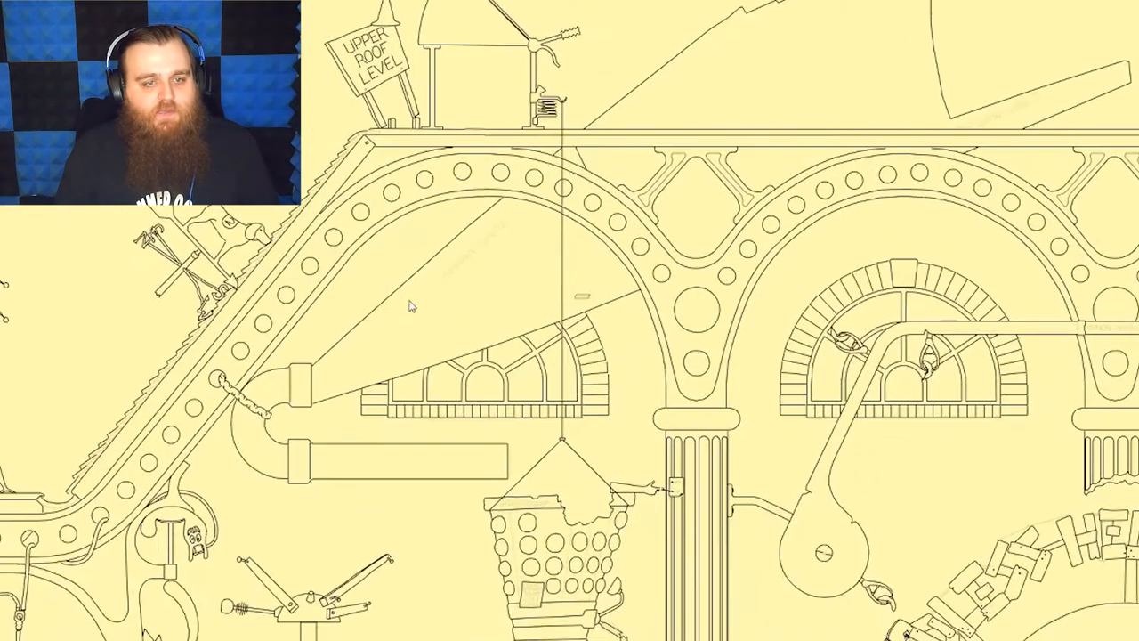
{"action": "scroll", "coordinate": [418, 306], "scroll_direction": "up", "scroll_amount": 3}
{"action": "scroll", "coordinate": [470, 280], "scroll_direction": "down", "scroll_amount": 2}
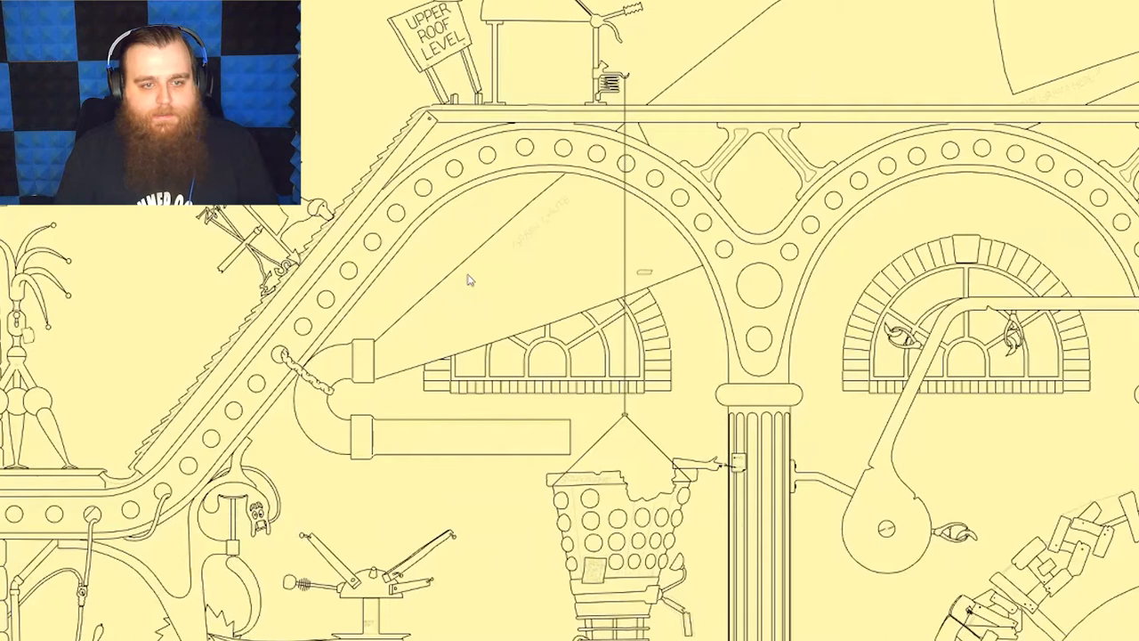
{"action": "scroll", "coordinate": [603, 187], "scroll_direction": "down", "scroll_amount": 5}
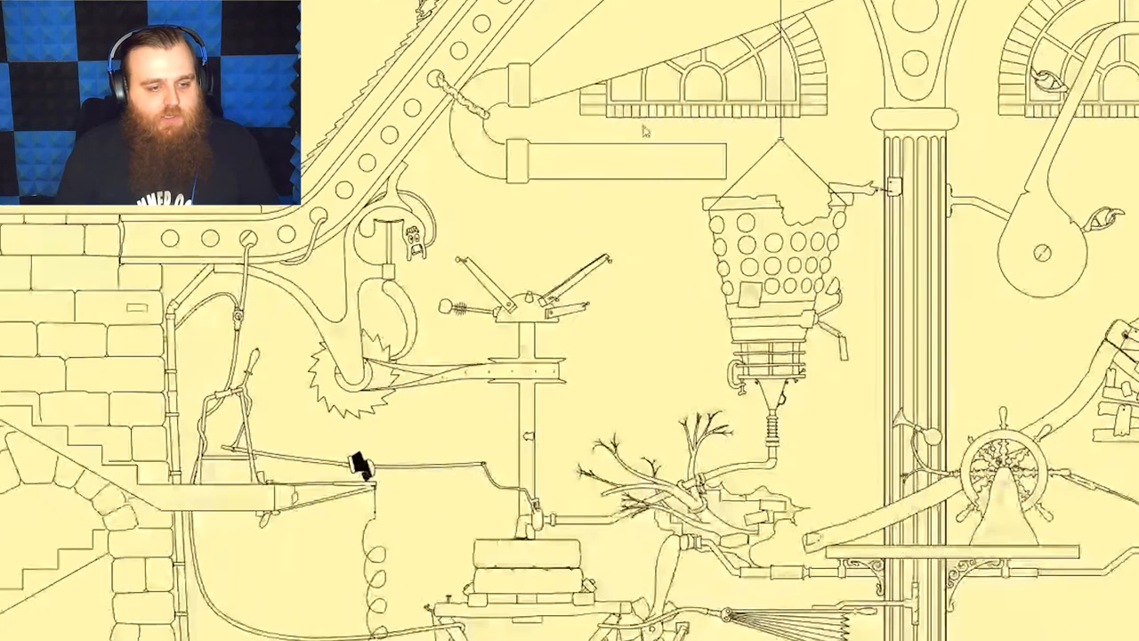
{"action": "scroll", "coordinate": [581, 351], "scroll_direction": "down", "scroll_amount": 2}
{"action": "scroll", "coordinate": [538, 295], "scroll_direction": "down", "scroll_amount": 3}
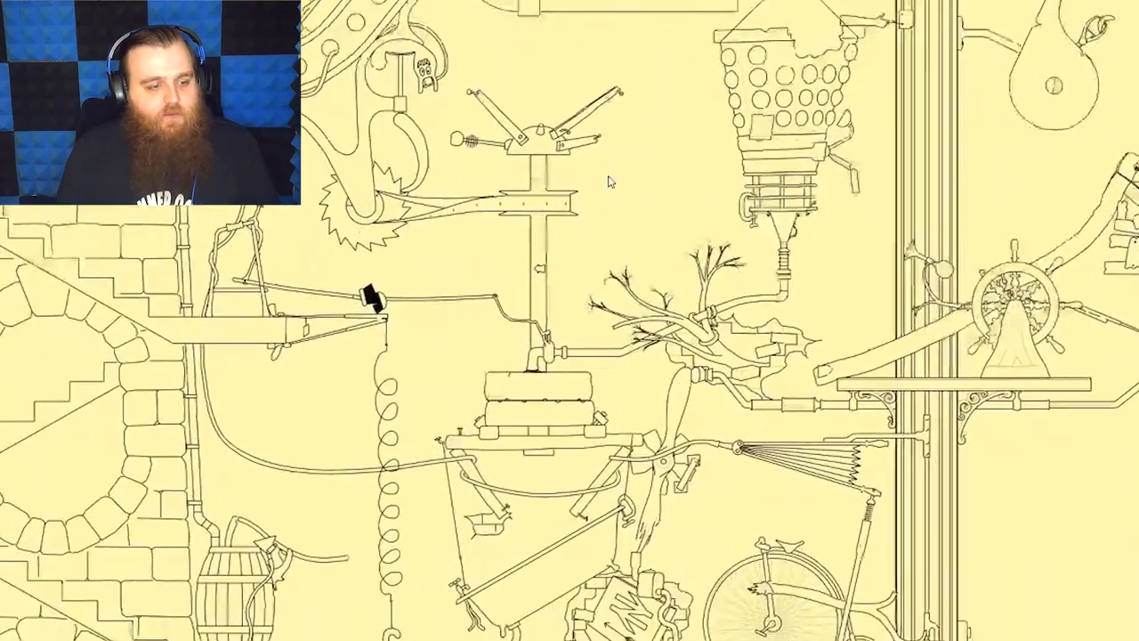
{"action": "scroll", "coordinate": [496, 354], "scroll_direction": "down", "scroll_amount": 3}
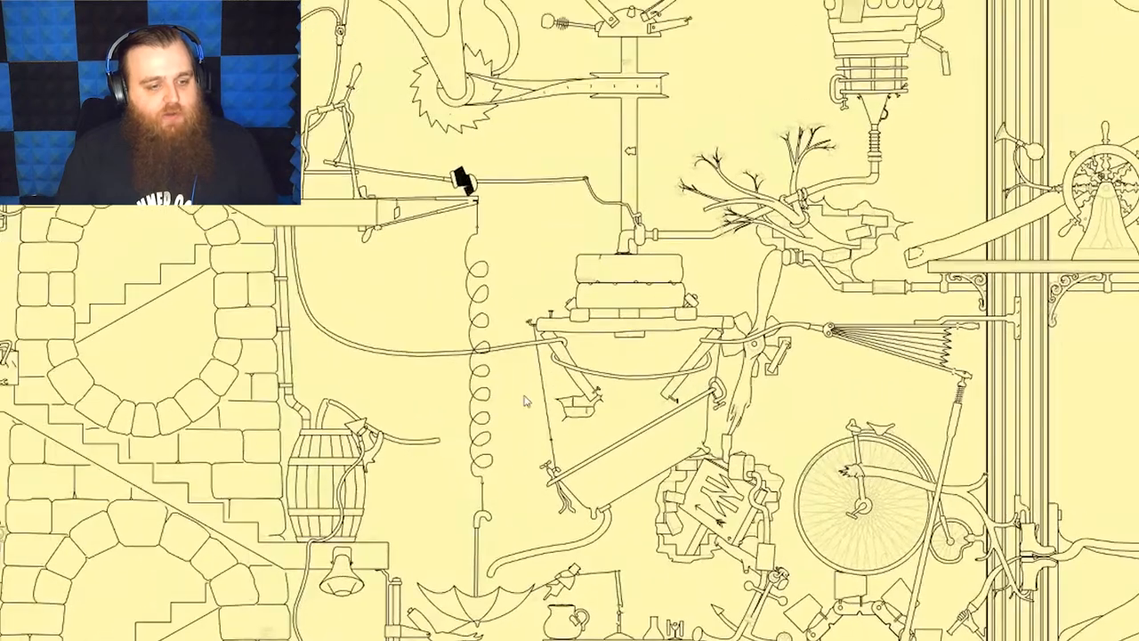
{"action": "left_click_drag", "start_coordinate": [523, 412], "coordinate": [492, 505]}
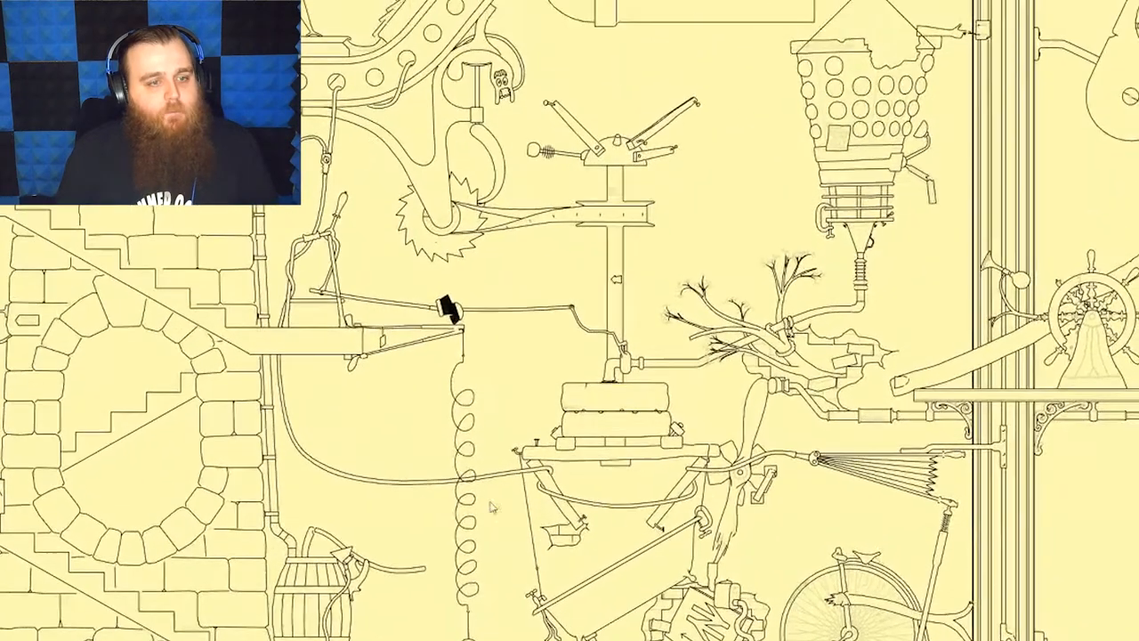
{"action": "scroll", "coordinate": [411, 572], "scroll_direction": "up", "scroll_amount": 3}
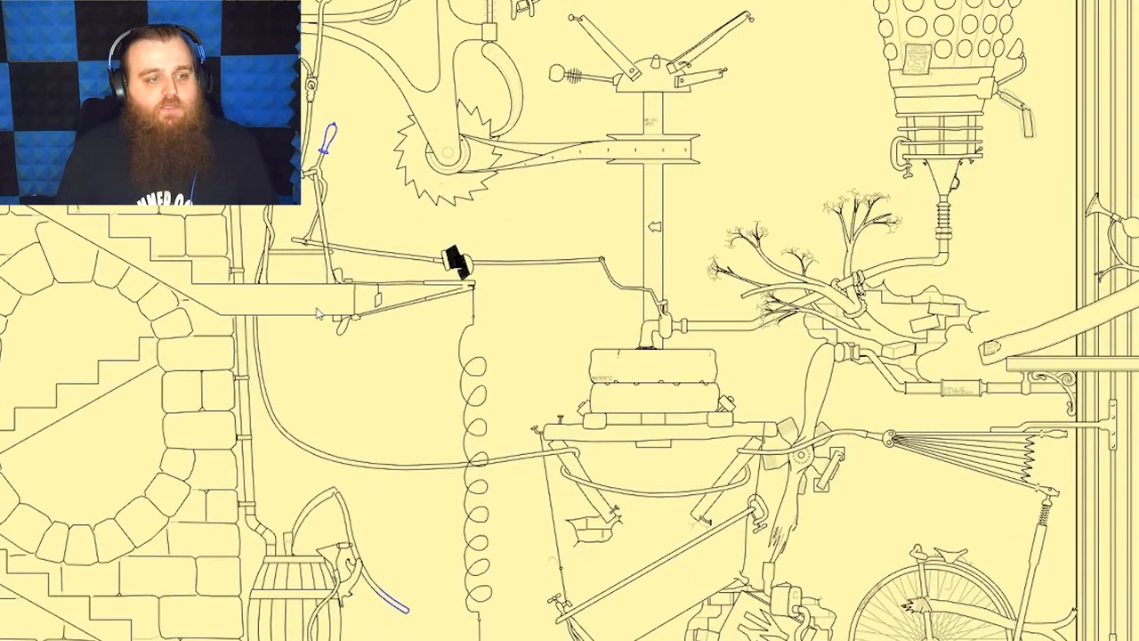
{"action": "left_click_drag", "start_coordinate": [411, 347], "coordinate": [389, 448]}
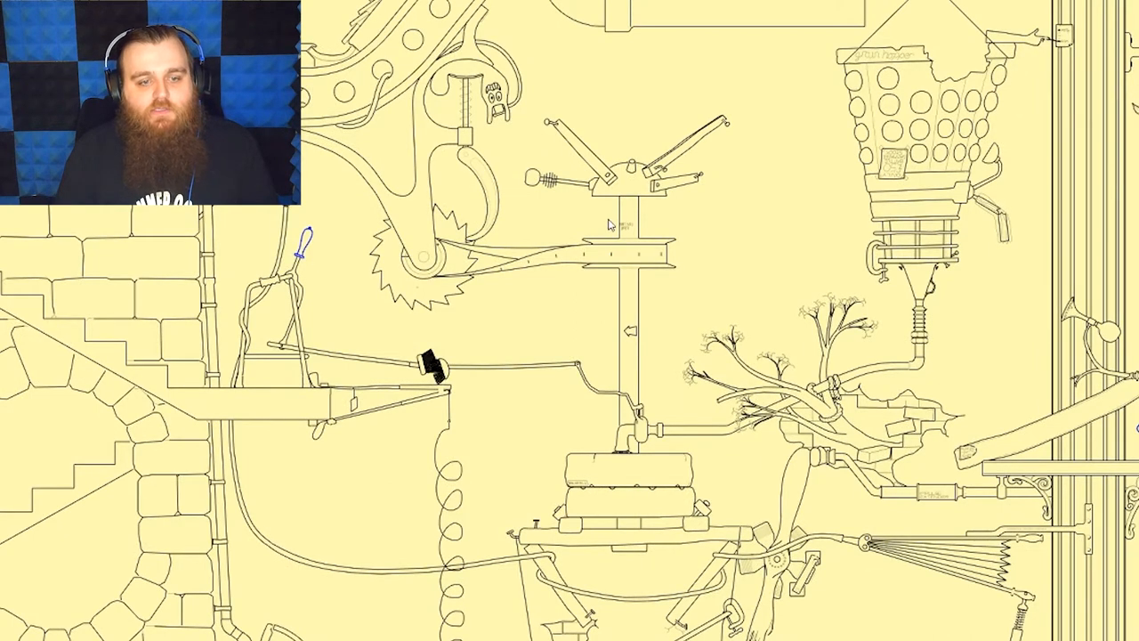
{"action": "scroll", "coordinate": [611, 225], "scroll_direction": "up", "scroll_amount": 2}
{"action": "scroll", "coordinate": [610, 218], "scroll_direction": "up", "scroll_amount": 1}
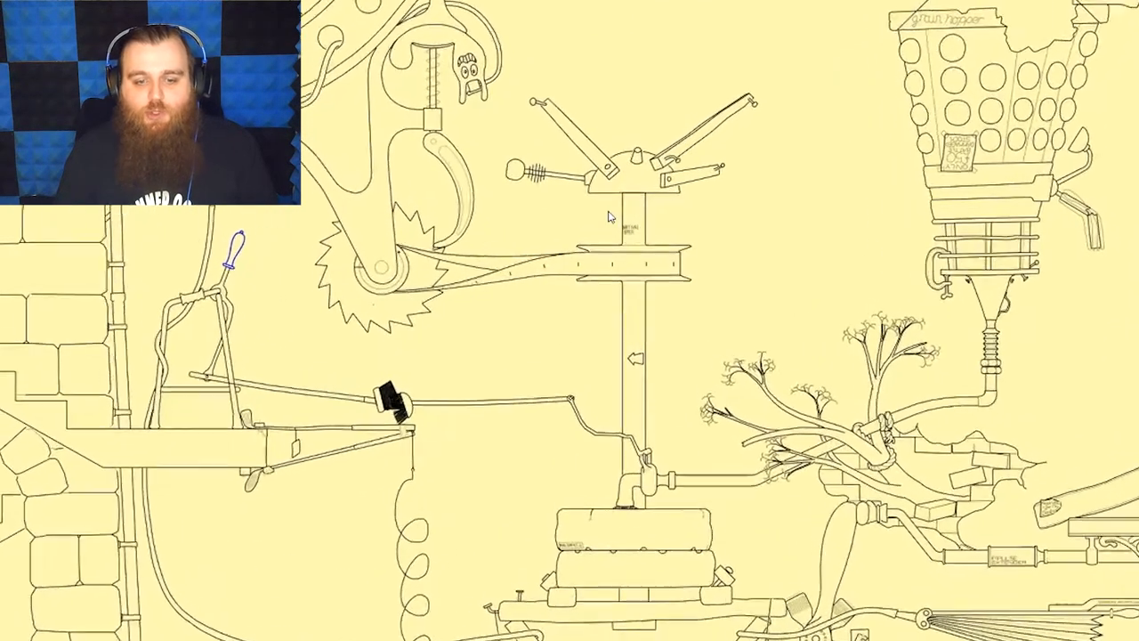
{"action": "scroll", "coordinate": [610, 218], "scroll_direction": "up", "scroll_amount": 2}
{"action": "scroll", "coordinate": [596, 214], "scroll_direction": "up", "scroll_amount": 2}
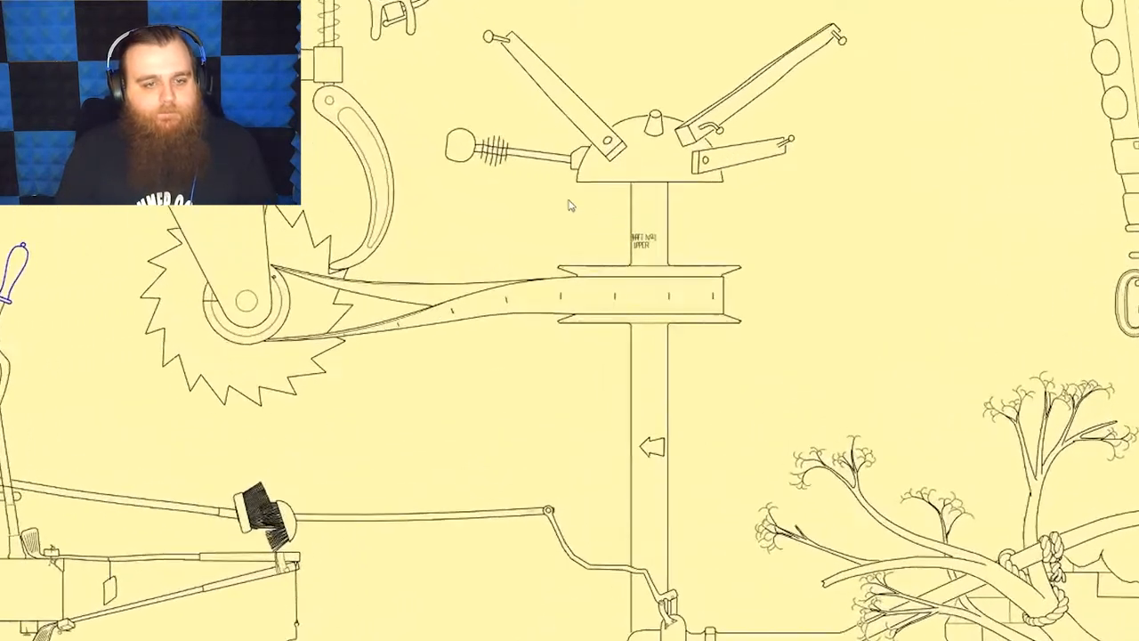
{"action": "scroll", "coordinate": [571, 206], "scroll_direction": "up", "scroll_amount": 1}
{"action": "scroll", "coordinate": [552, 250], "scroll_direction": "up", "scroll_amount": 2}
{"action": "scroll", "coordinate": [525, 276], "scroll_direction": "up", "scroll_amount": 1}
{"action": "scroll", "coordinate": [506, 298], "scroll_direction": "up", "scroll_amount": 1}
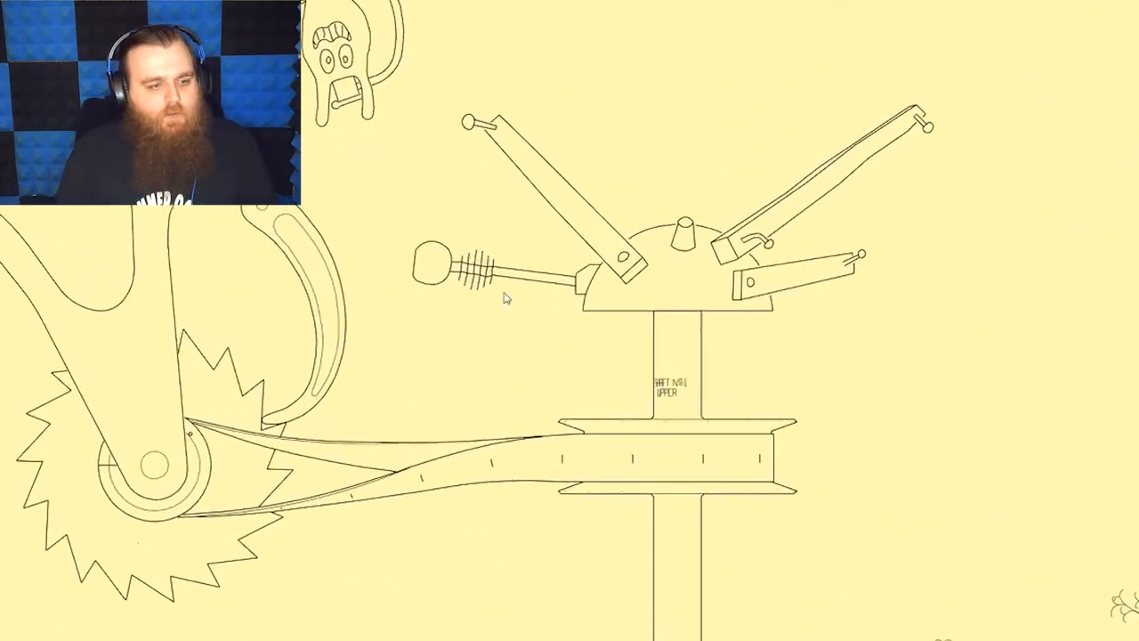
{"action": "scroll", "coordinate": [506, 298], "scroll_direction": "up", "scroll_amount": 1}
{"action": "scroll", "coordinate": [534, 338], "scroll_direction": "up", "scroll_amount": 2}
{"action": "scroll", "coordinate": [445, 329], "scroll_direction": "up", "scroll_amount": 1}
{"action": "scroll", "coordinate": [397, 319], "scroll_direction": "up", "scroll_amount": 1}
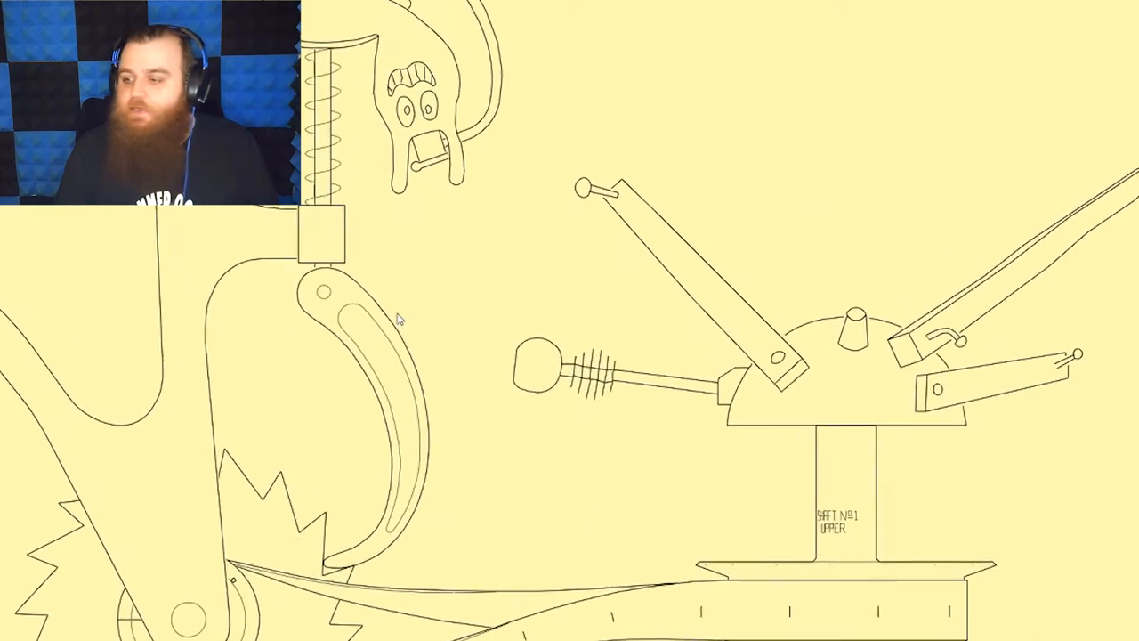
{"action": "scroll", "coordinate": [398, 319], "scroll_direction": "up", "scroll_amount": 1}
{"action": "scroll", "coordinate": [423, 286], "scroll_direction": "down", "scroll_amount": 2}
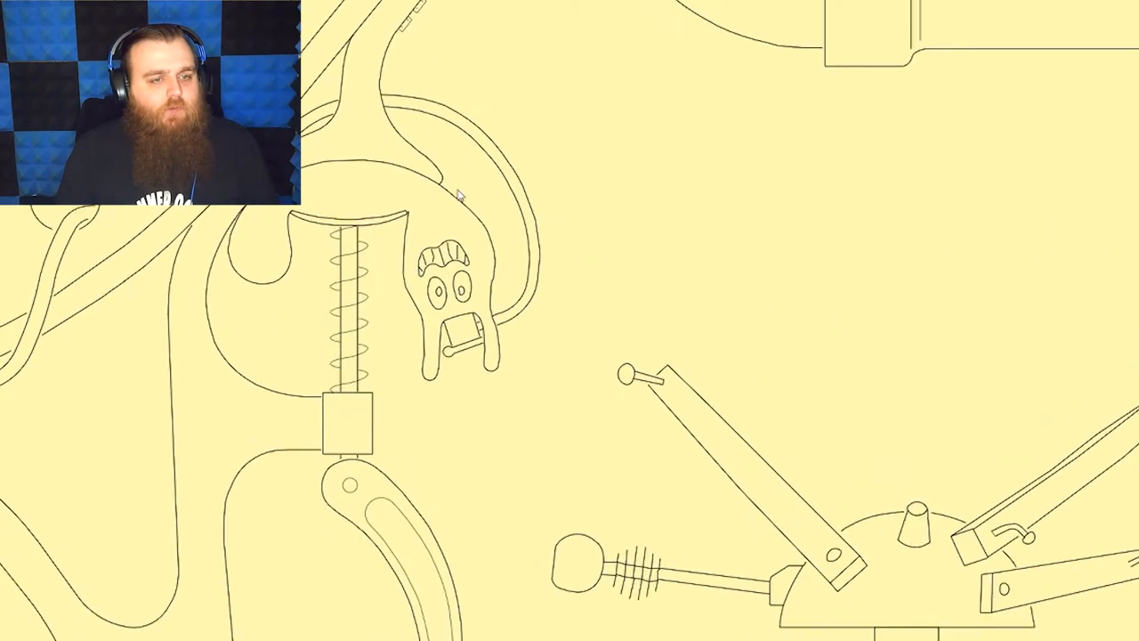
{"action": "scroll", "coordinate": [436, 276], "scroll_direction": "up", "scroll_amount": 4}
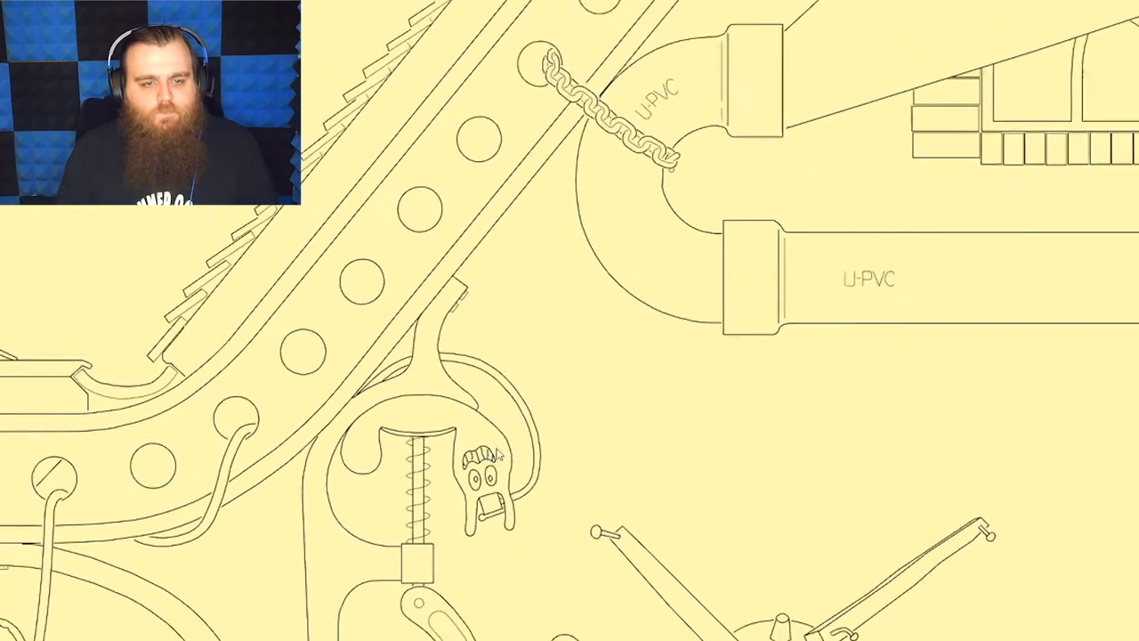
{"action": "scroll", "coordinate": [533, 445], "scroll_direction": "down", "scroll_amount": 3}
- Pan down past the trees, barrel and bicycle to the bellows and Impulse Extender pipe
{"action": "mouse_move", "coordinate": [623, 430]}
{"action": "left_mouse_down"}
{"action": "mouse_move", "coordinate": [614, 312]}
{"action": "mouse_move", "coordinate": [547, 256]}
{"action": "left_mouse_up"}
{"action": "mouse_move", "coordinate": [569, 427]}
{"action": "left_mouse_down"}
{"action": "mouse_move", "coordinate": [529, 315]}
{"action": "mouse_move", "coordinate": [538, 307]}
{"action": "mouse_move", "coordinate": [550, 356]}
{"action": "mouse_move", "coordinate": [514, 325]}
{"action": "left_mouse_up"}
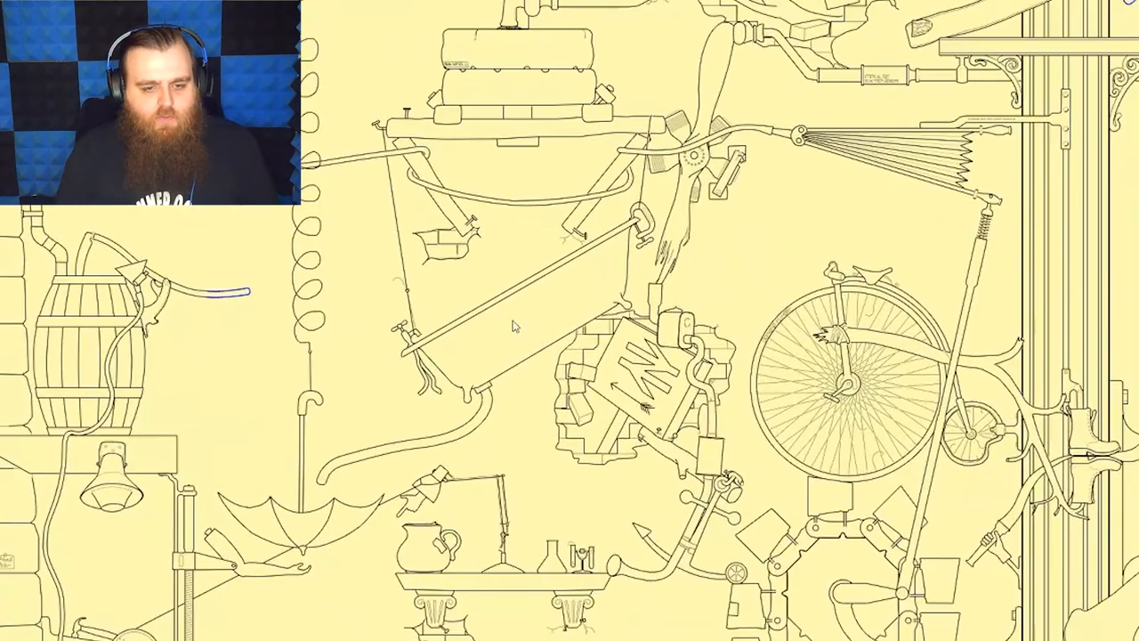
{"action": "scroll", "coordinate": [556, 349], "scroll_direction": "up", "scroll_amount": 2}
{"action": "scroll", "coordinate": [578, 351], "scroll_direction": "up", "scroll_amount": 2}
{"action": "scroll", "coordinate": [606, 356], "scroll_direction": "up", "scroll_amount": 2}
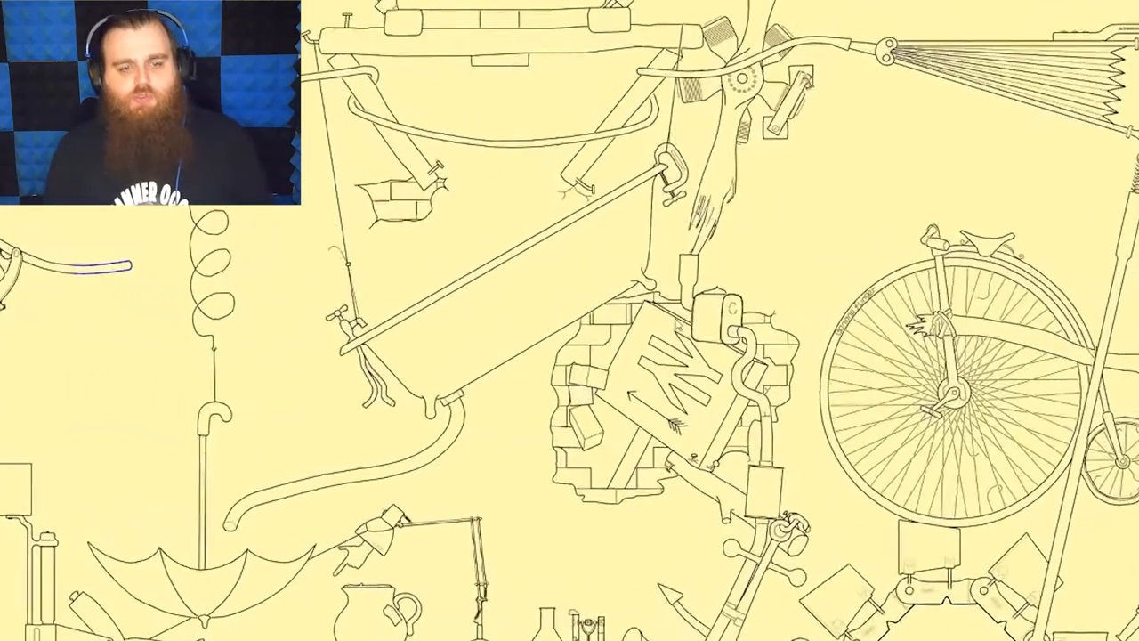
{"action": "scroll", "coordinate": [623, 361], "scroll_direction": "up", "scroll_amount": 2}
{"action": "scroll", "coordinate": [636, 364], "scroll_direction": "up", "scroll_amount": 2}
{"action": "scroll", "coordinate": [632, 329], "scroll_direction": "up", "scroll_amount": 2}
{"action": "scroll", "coordinate": [623, 285], "scroll_direction": "up", "scroll_amount": 2}
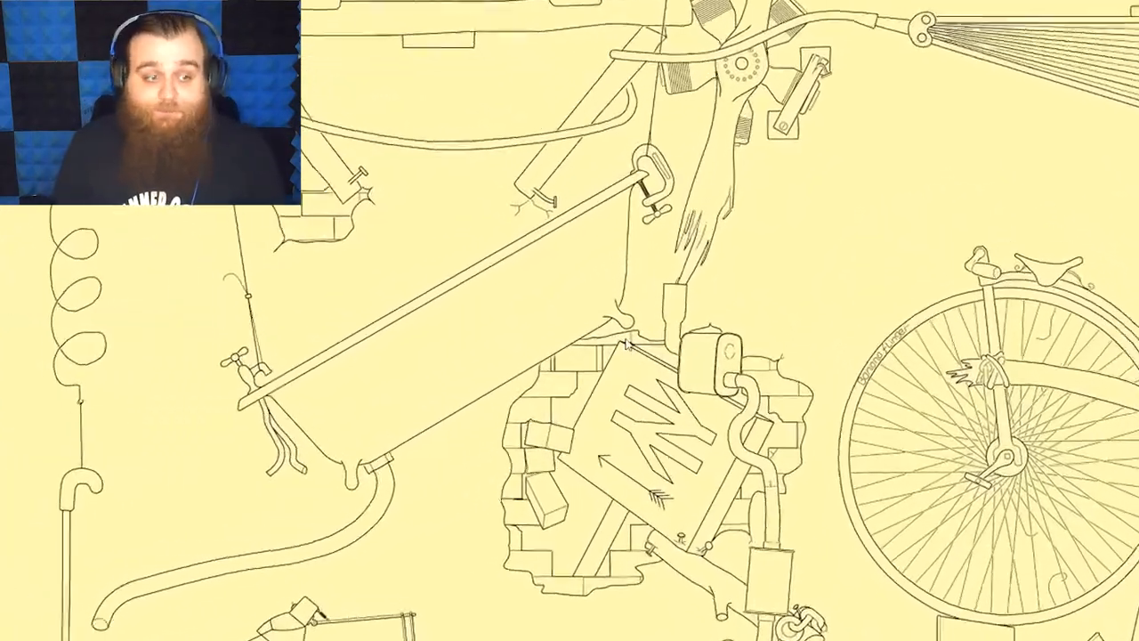
{"action": "scroll", "coordinate": [618, 240], "scroll_direction": "up", "scroll_amount": 2}
{"action": "left_click_drag", "start_coordinate": [618, 231], "coordinate": [569, 382]}
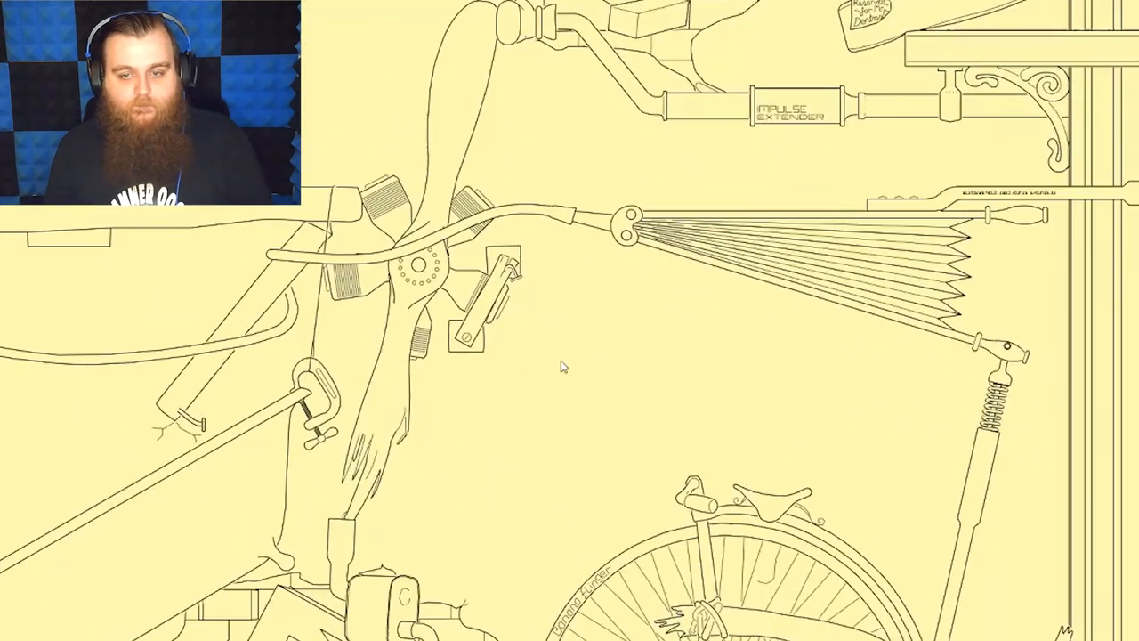
{"action": "scroll", "coordinate": [563, 367], "scroll_direction": "up", "scroll_amount": 2}
- Pan from the upside-down umbrella to the penny-farthing and the hinge parts below it
{"action": "mouse_move", "coordinate": [677, 440]}
{"action": "left_mouse_down"}
{"action": "mouse_move", "coordinate": [507, 470]}
{"action": "mouse_move", "coordinate": [498, 436]}
{"action": "mouse_move", "coordinate": [575, 232]}
{"action": "left_mouse_up"}
{"action": "mouse_move", "coordinate": [575, 445]}
{"action": "left_mouse_down"}
{"action": "mouse_move", "coordinate": [580, 233]}
{"action": "mouse_move", "coordinate": [621, 100]}
{"action": "left_mouse_up"}
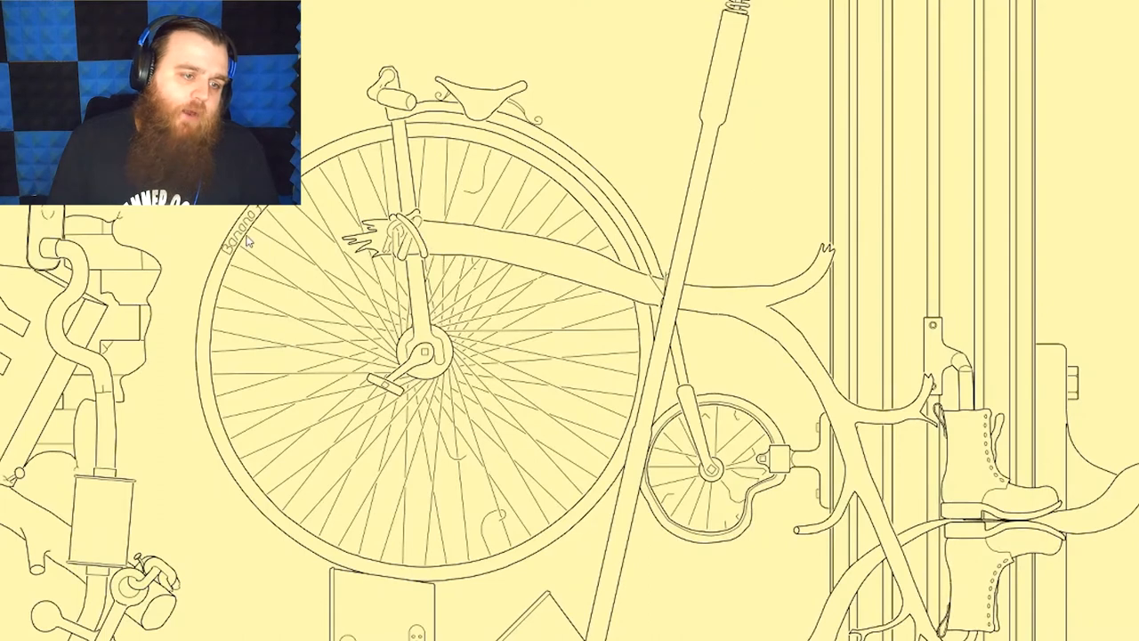
{"action": "left_click_drag", "start_coordinate": [534, 356], "coordinate": [427, 249]}
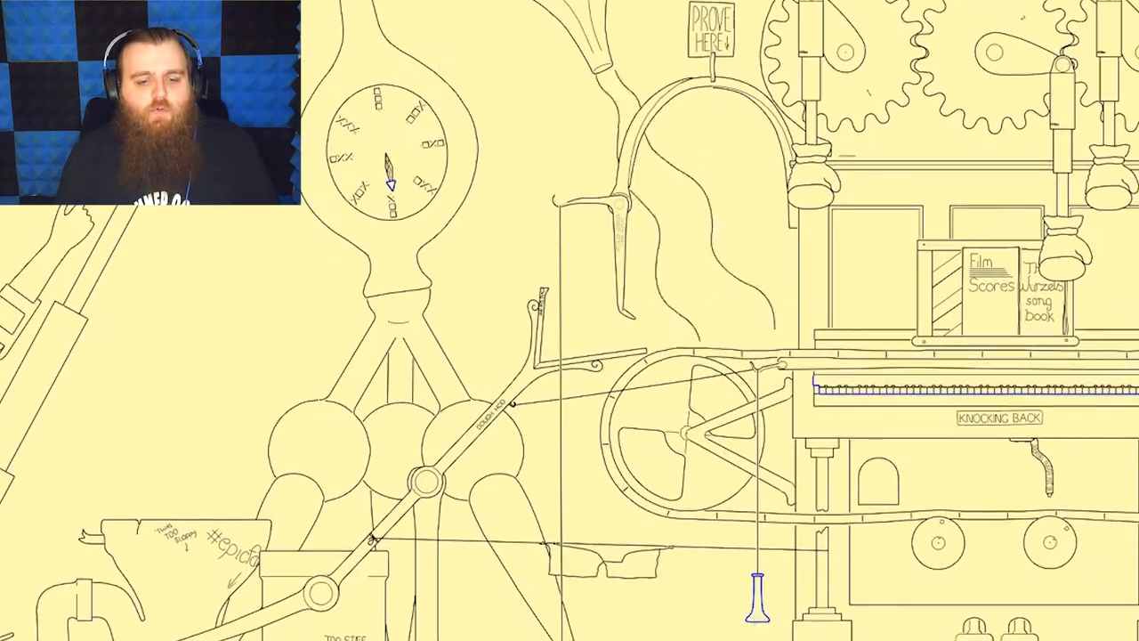
{"action": "scroll", "coordinate": [626, 416], "scroll_direction": "down", "scroll_amount": 3}
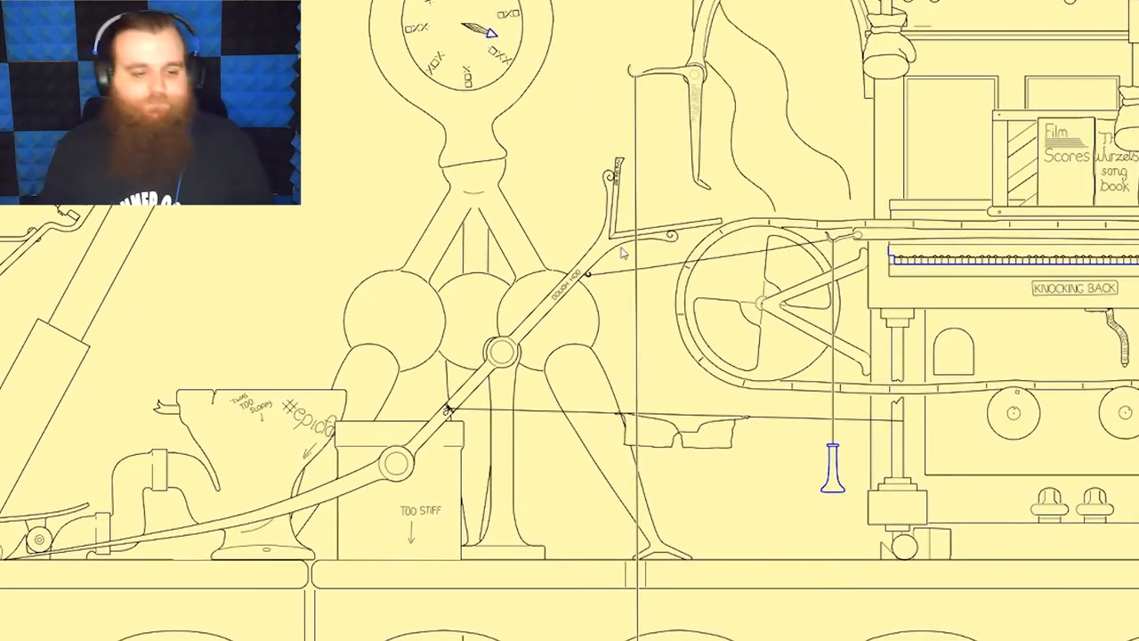
{"action": "scroll", "coordinate": [621, 252], "scroll_direction": "down", "scroll_amount": 5}
{"action": "scroll", "coordinate": [621, 252], "scroll_direction": "down", "scroll_amount": 5}
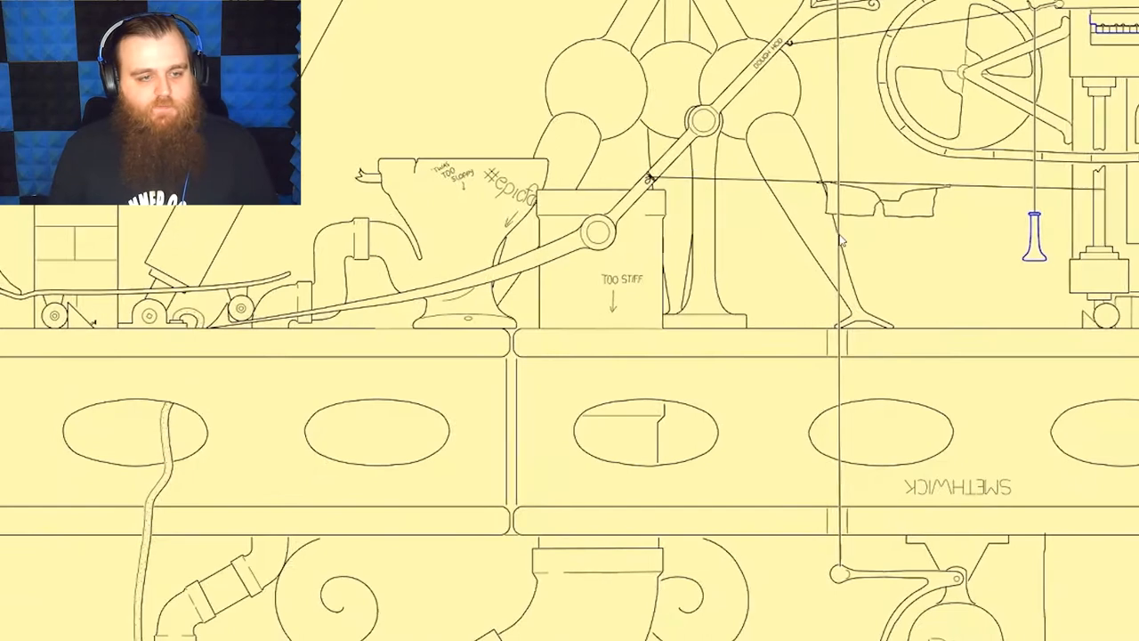
{"action": "scroll", "coordinate": [621, 252], "scroll_direction": "down", "scroll_amount": 5}
{"action": "scroll", "coordinate": [552, 267], "scroll_direction": "down", "scroll_amount": 5}
{"action": "scroll", "coordinate": [511, 203], "scroll_direction": "down", "scroll_amount": 3}
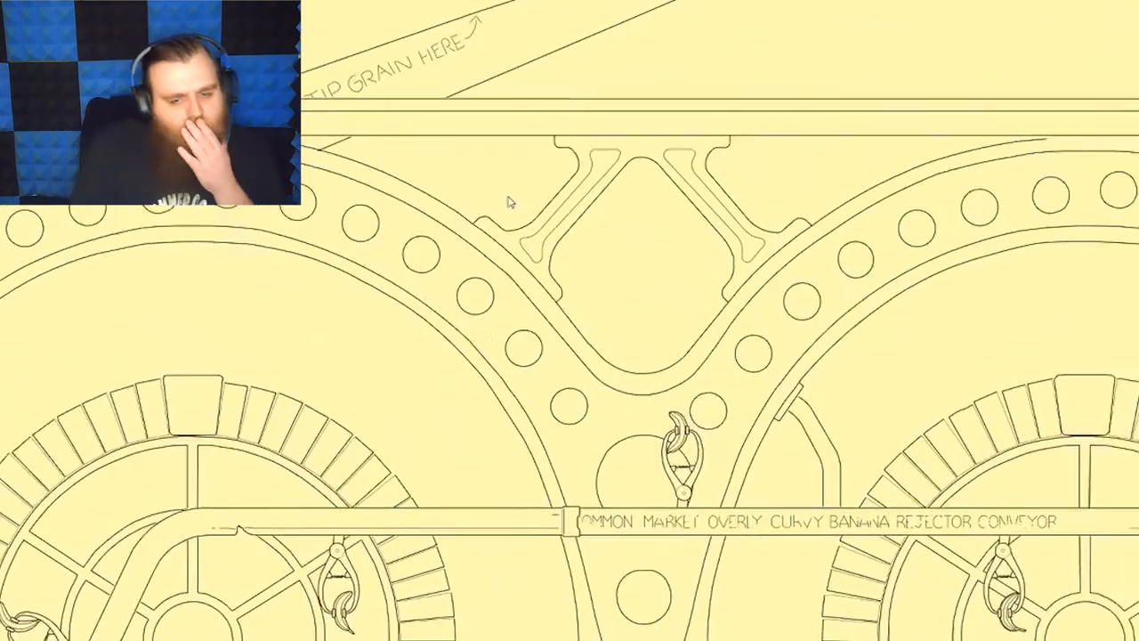
{"action": "scroll", "coordinate": [511, 203], "scroll_direction": "down", "scroll_amount": 5}
{"action": "scroll", "coordinate": [511, 203], "scroll_direction": "down", "scroll_amount": 3}
{"action": "scroll", "coordinate": [511, 203], "scroll_direction": "down", "scroll_amount": 5}
{"action": "scroll", "coordinate": [511, 203], "scroll_direction": "down", "scroll_amount": 3}
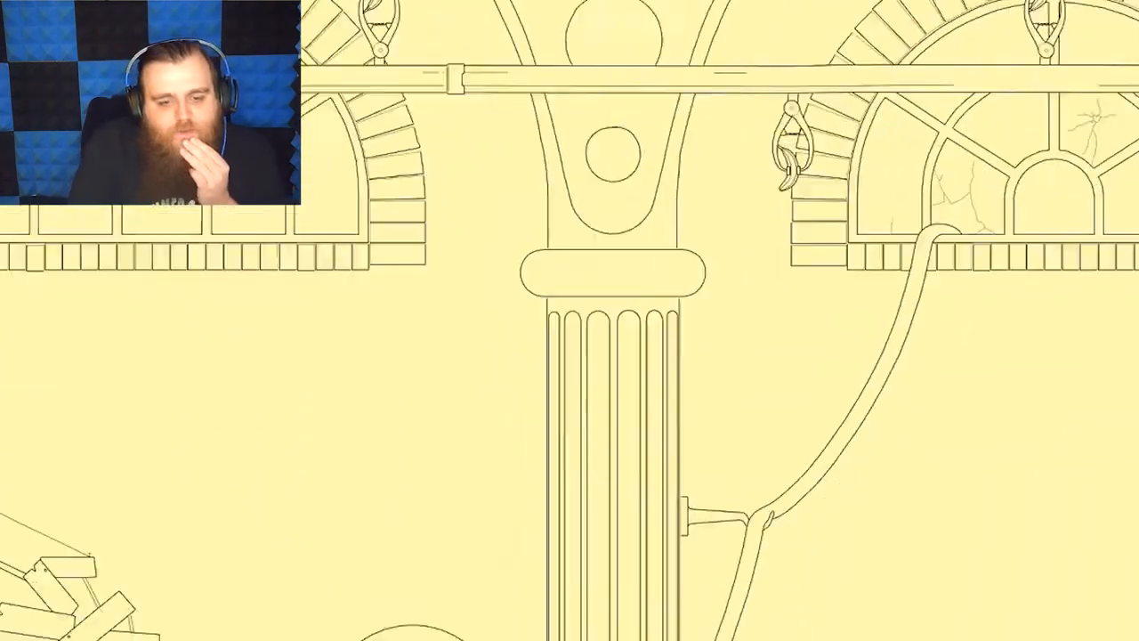
{"action": "scroll", "coordinate": [653, 277], "scroll_direction": "down", "scroll_amount": 5}
{"action": "scroll", "coordinate": [744, 274], "scroll_direction": "down", "scroll_amount": 4}
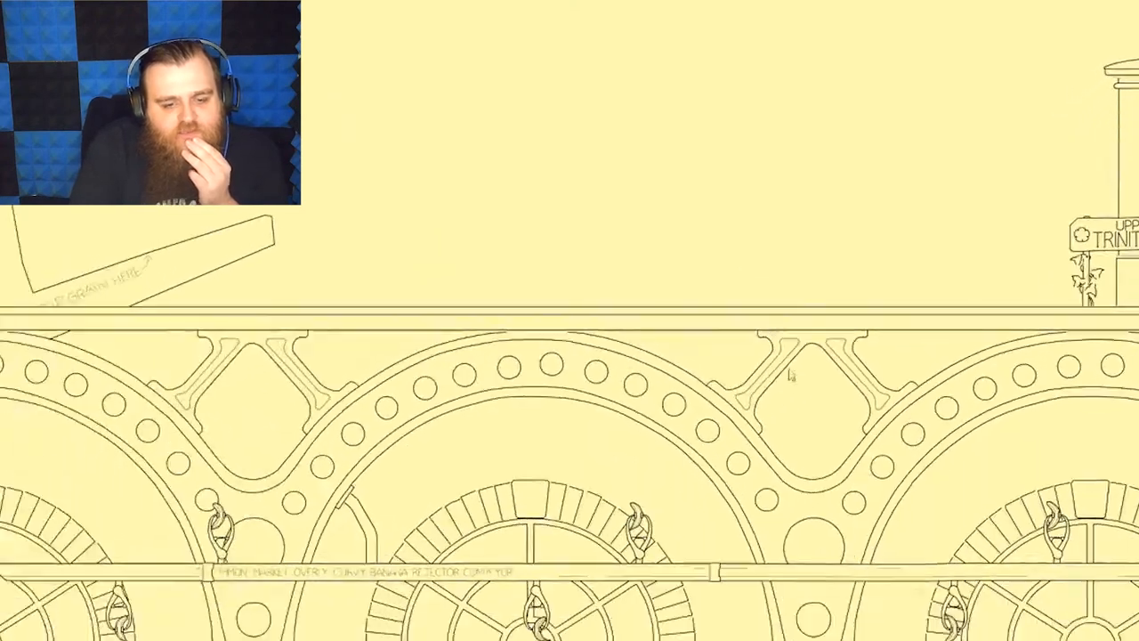
{"action": "scroll", "coordinate": [744, 274], "scroll_direction": "down", "scroll_amount": 4}
{"action": "scroll", "coordinate": [744, 274], "scroll_direction": "down", "scroll_amount": 3}
{"action": "scroll", "coordinate": [744, 274], "scroll_direction": "up", "scroll_amount": 4}
{"action": "scroll", "coordinate": [603, 265], "scroll_direction": "down", "scroll_amount": 4}
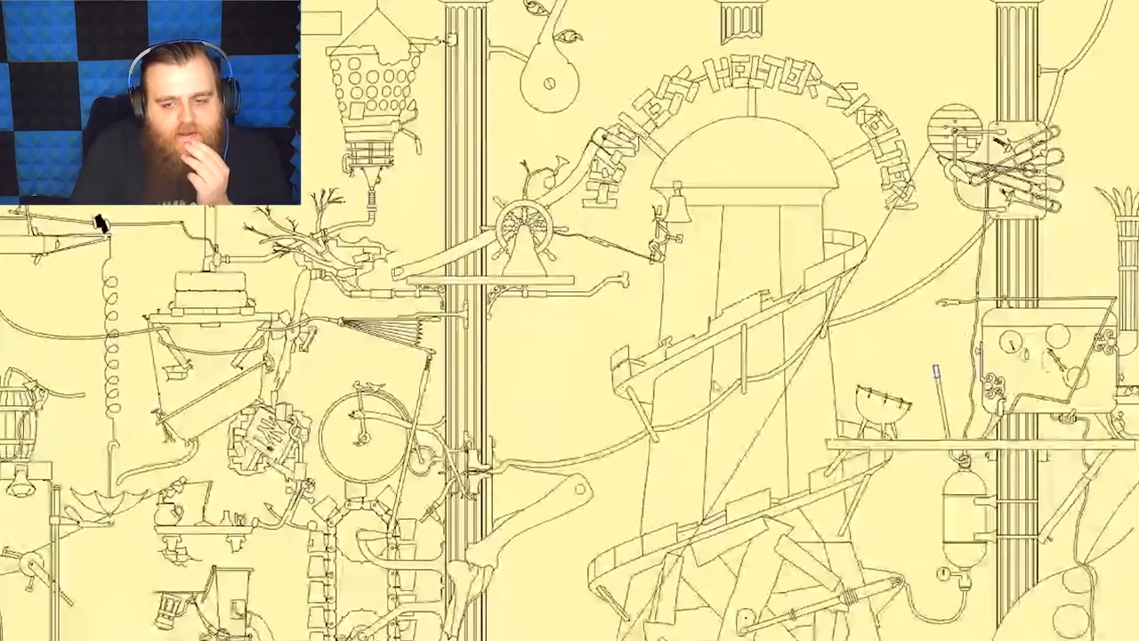
{"action": "scroll", "coordinate": [603, 265], "scroll_direction": "up", "scroll_amount": 4}
{"action": "scroll", "coordinate": [593, 267], "scroll_direction": "down", "scroll_amount": 2}
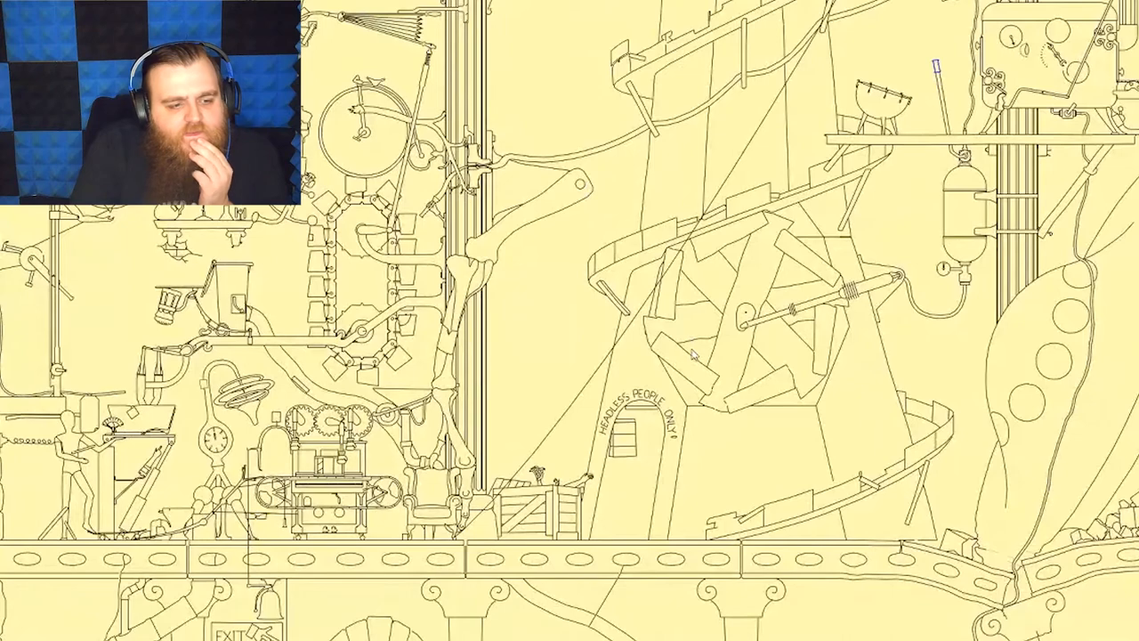
{"action": "scroll", "coordinate": [694, 354], "scroll_direction": "down", "scroll_amount": 3}
{"action": "scroll", "coordinate": [712, 267], "scroll_direction": "down", "scroll_amount": 3}
{"action": "scroll", "coordinate": [725, 196], "scroll_direction": "down", "scroll_amount": 2}
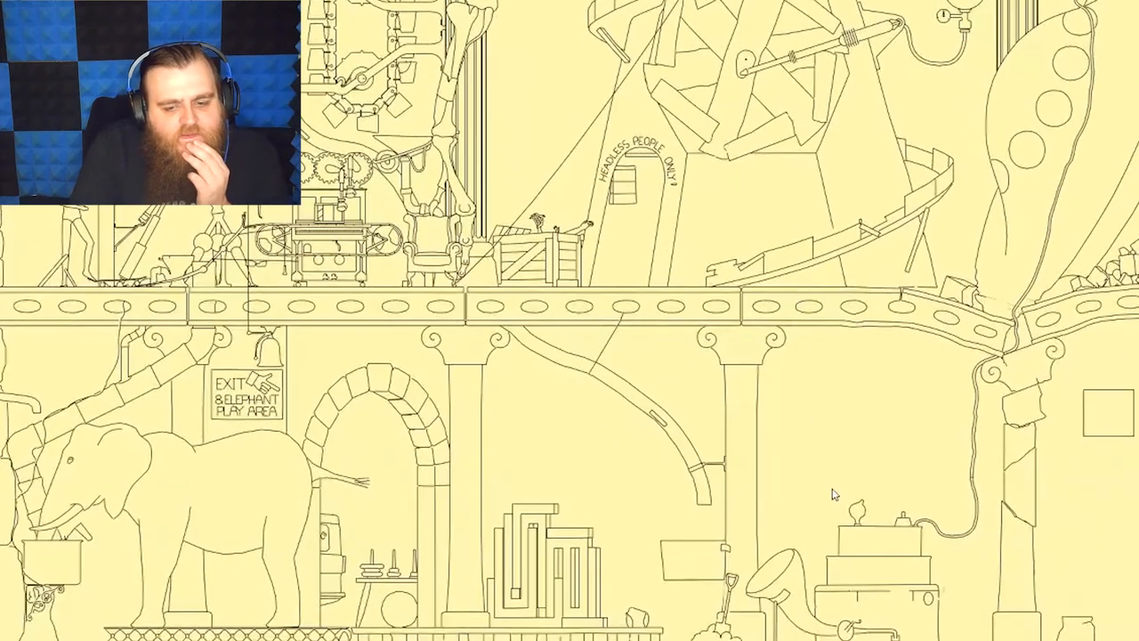
{"action": "scroll", "coordinate": [835, 495], "scroll_direction": "up", "scroll_amount": 2}
{"action": "scroll", "coordinate": [835, 495], "scroll_direction": "up", "scroll_amount": 2}
{"action": "scroll", "coordinate": [837, 498], "scroll_direction": "up", "scroll_amount": 2}
{"action": "scroll", "coordinate": [839, 505], "scroll_direction": "up", "scroll_amount": 2}
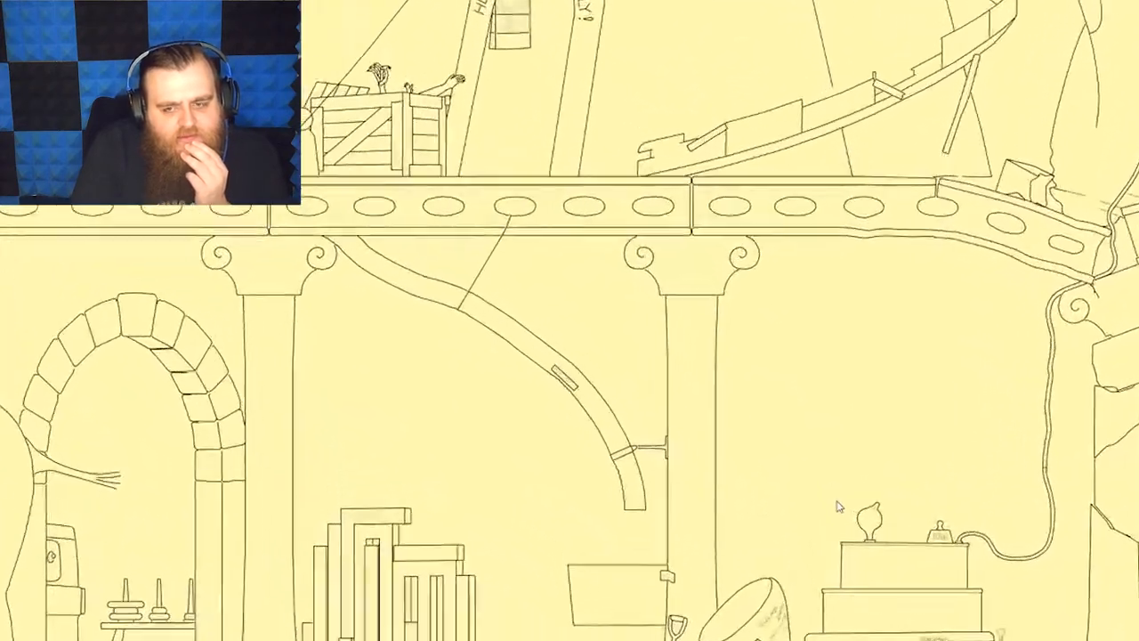
{"action": "scroll", "coordinate": [839, 505], "scroll_direction": "up", "scroll_amount": 2}
{"action": "scroll", "coordinate": [839, 505], "scroll_direction": "up", "scroll_amount": 2}
{"action": "scroll", "coordinate": [836, 499], "scroll_direction": "up", "scroll_amount": 1}
{"action": "scroll", "coordinate": [801, 401], "scroll_direction": "down", "scroll_amount": 3}
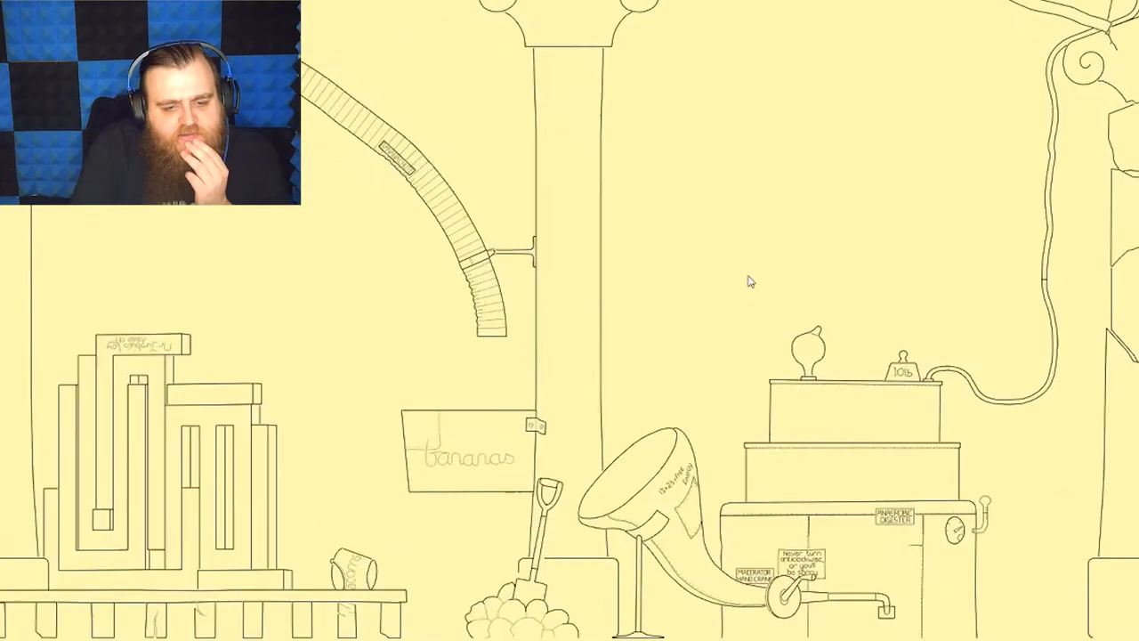
{"action": "scroll", "coordinate": [748, 281], "scroll_direction": "up", "scroll_amount": 1}
{"action": "scroll", "coordinate": [746, 369], "scroll_direction": "up", "scroll_amount": 1}
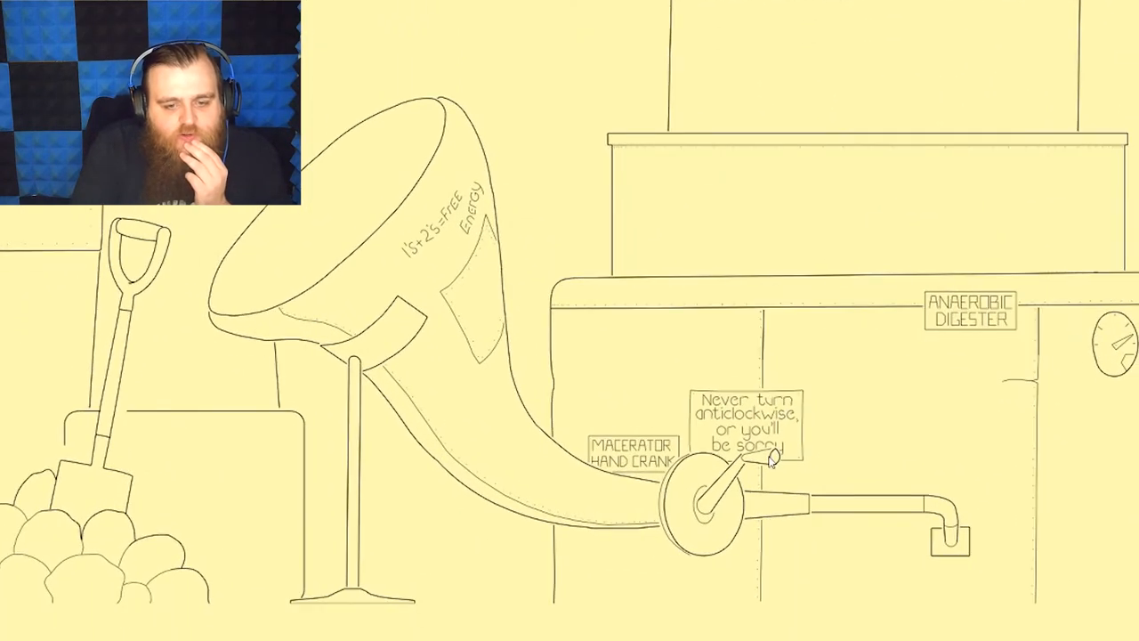
{"action": "scroll", "coordinate": [832, 458], "scroll_direction": "down", "scroll_amount": 2}
{"action": "scroll", "coordinate": [774, 463], "scroll_direction": "up", "scroll_amount": 1}
{"action": "scroll", "coordinate": [712, 472], "scroll_direction": "up", "scroll_amount": 1}
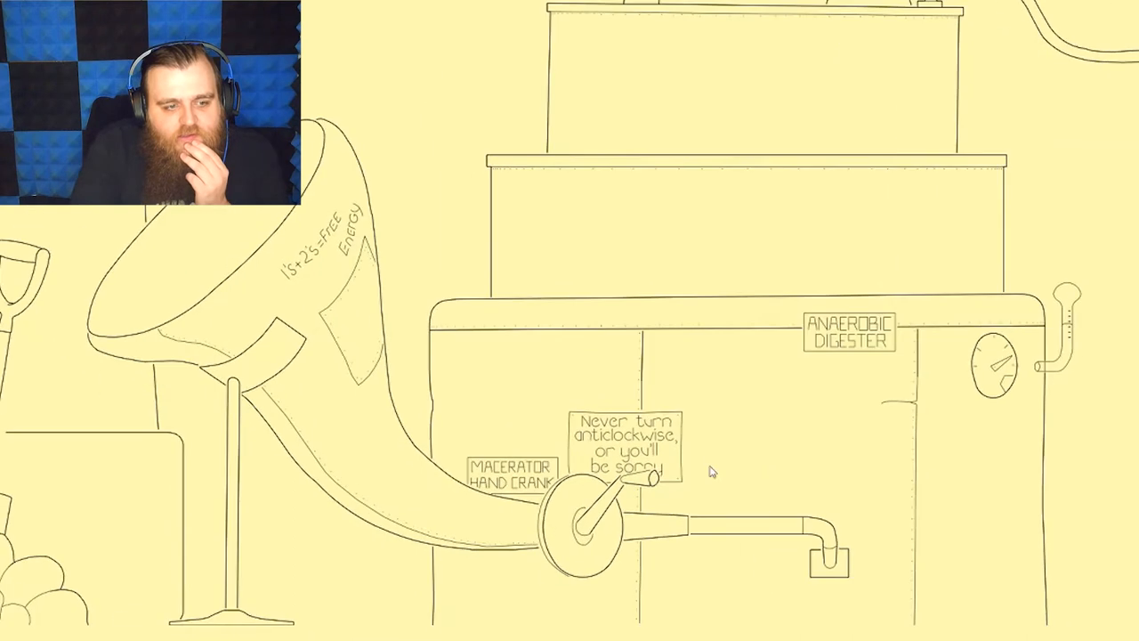
{"action": "scroll", "coordinate": [723, 459], "scroll_direction": "down", "scroll_amount": 2}
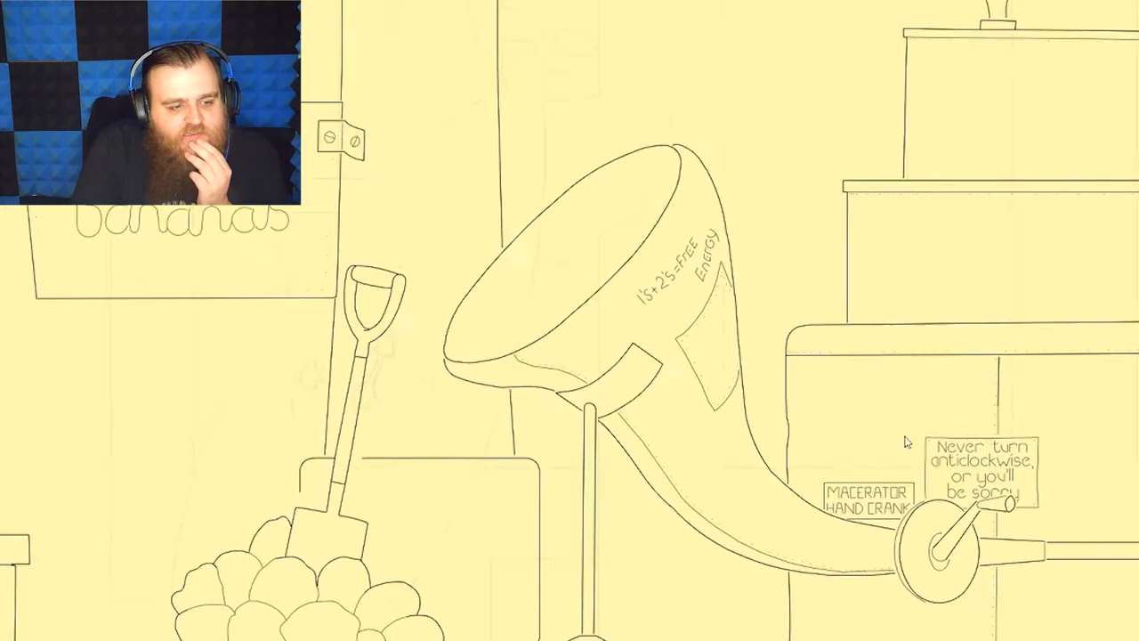
{"action": "scroll", "coordinate": [889, 436], "scroll_direction": "up", "scroll_amount": 4}
{"action": "scroll", "coordinate": [620, 403], "scroll_direction": "down", "scroll_amount": 2}
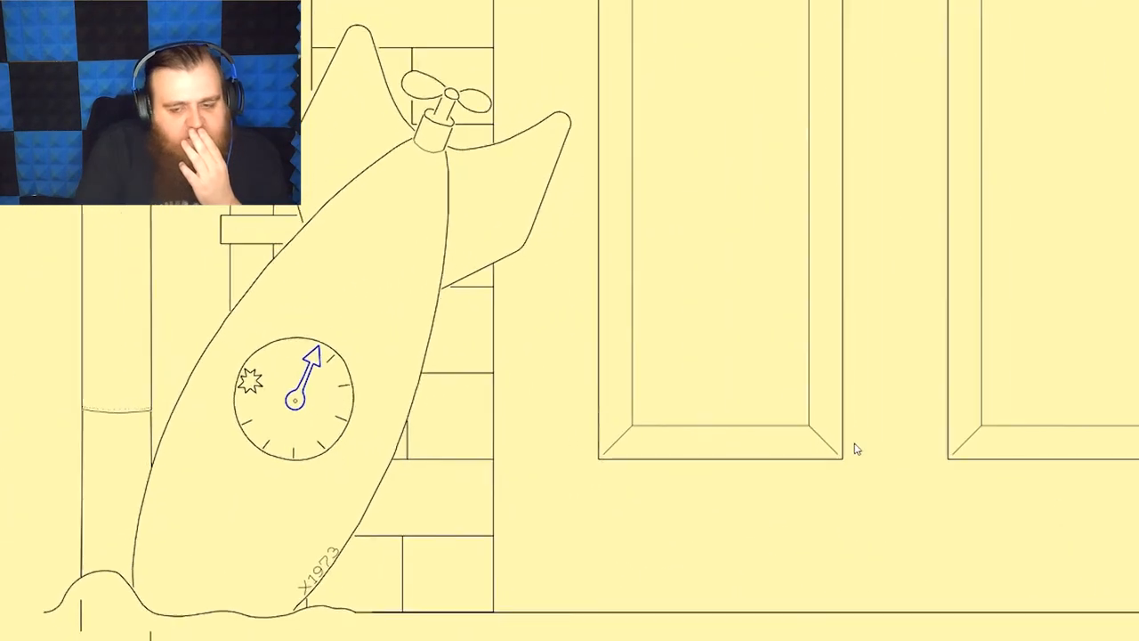
{"action": "scroll", "coordinate": [855, 445], "scroll_direction": "down", "scroll_amount": 2}
{"action": "scroll", "coordinate": [952, 454], "scroll_direction": "down", "scroll_amount": 2}
{"action": "scroll", "coordinate": [860, 344], "scroll_direction": "down", "scroll_amount": 1}
- Pan past front door 42 to centre Sumpy the Cat's house with its TTFN card
{"action": "left_click_drag", "start_coordinate": [860, 267], "coordinate": [801, 445]}
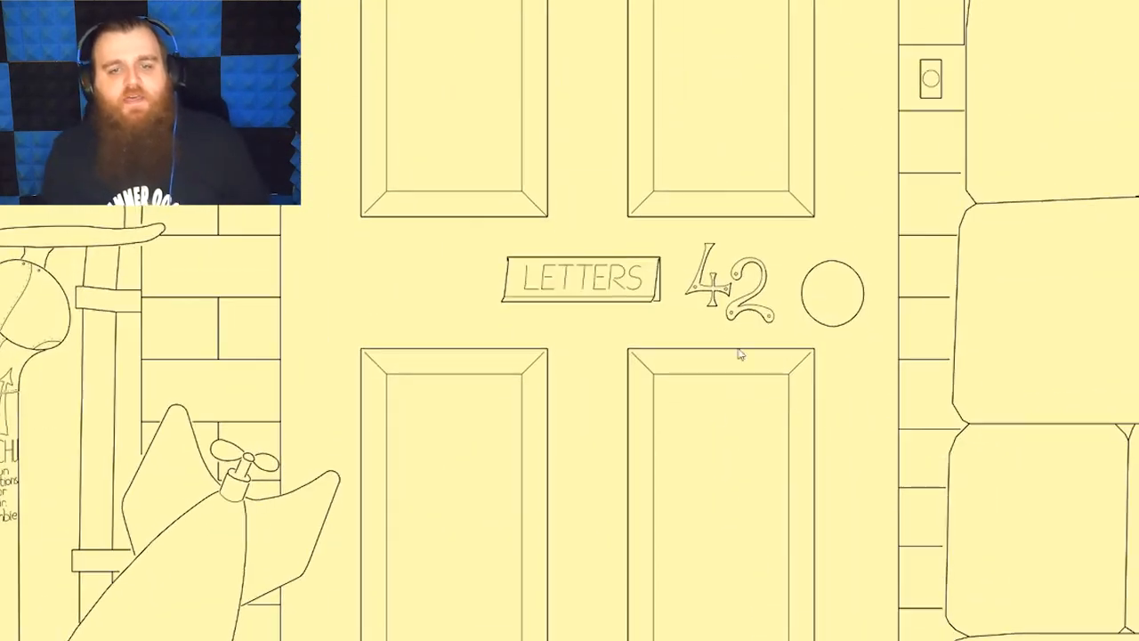
{"action": "scroll", "coordinate": [645, 324], "scroll_direction": "up", "scroll_amount": 3}
{"action": "scroll", "coordinate": [644, 324], "scroll_direction": "down", "scroll_amount": 2}
{"action": "scroll", "coordinate": [631, 267], "scroll_direction": "down", "scroll_amount": 2}
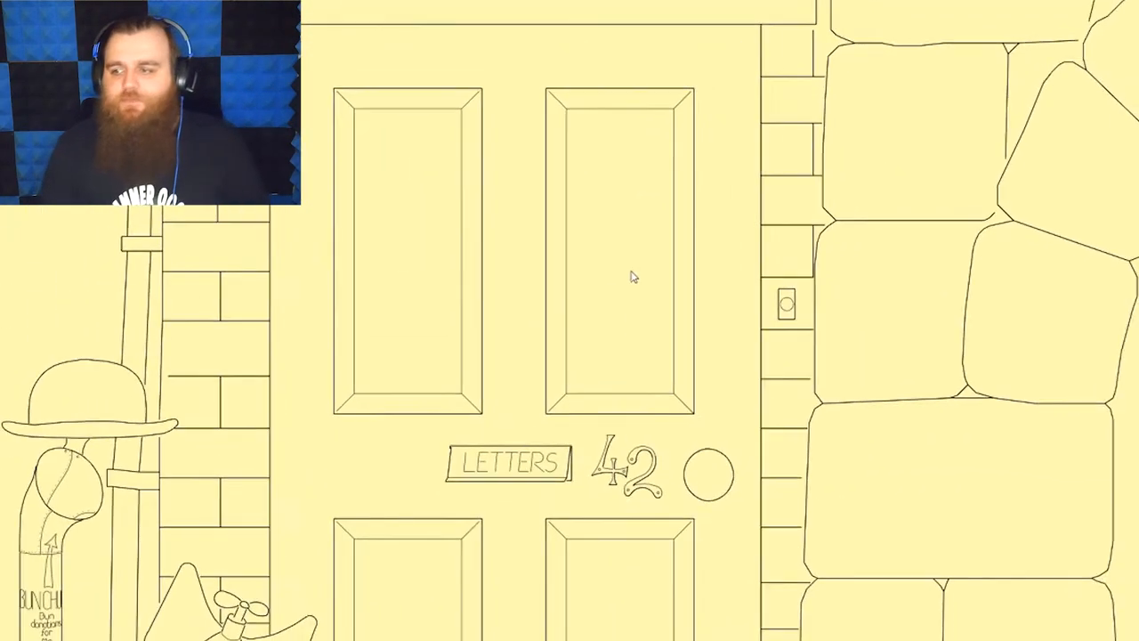
{"action": "scroll", "coordinate": [623, 267], "scroll_direction": "down", "scroll_amount": 2}
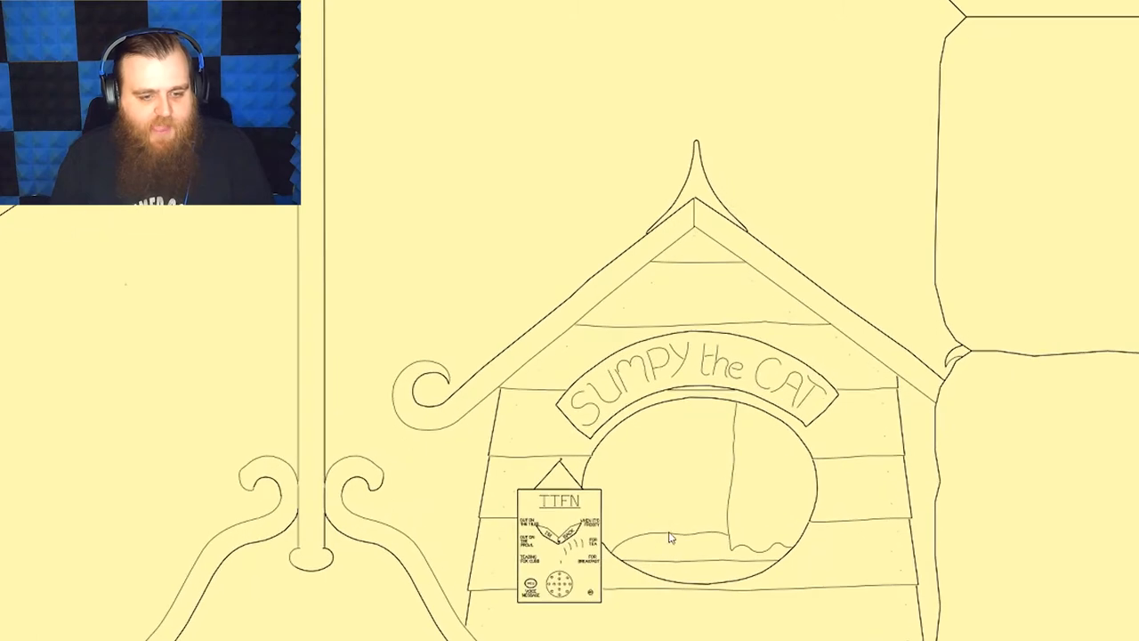
{"action": "scroll", "coordinate": [748, 392], "scroll_direction": "up", "scroll_amount": 2}
{"action": "left_click_drag", "start_coordinate": [747, 392], "coordinate": [719, 400]}
{"action": "scroll", "coordinate": [719, 400], "scroll_direction": "up", "scroll_amount": 1}
{"action": "scroll", "coordinate": [719, 391], "scroll_direction": "up", "scroll_amount": 1}
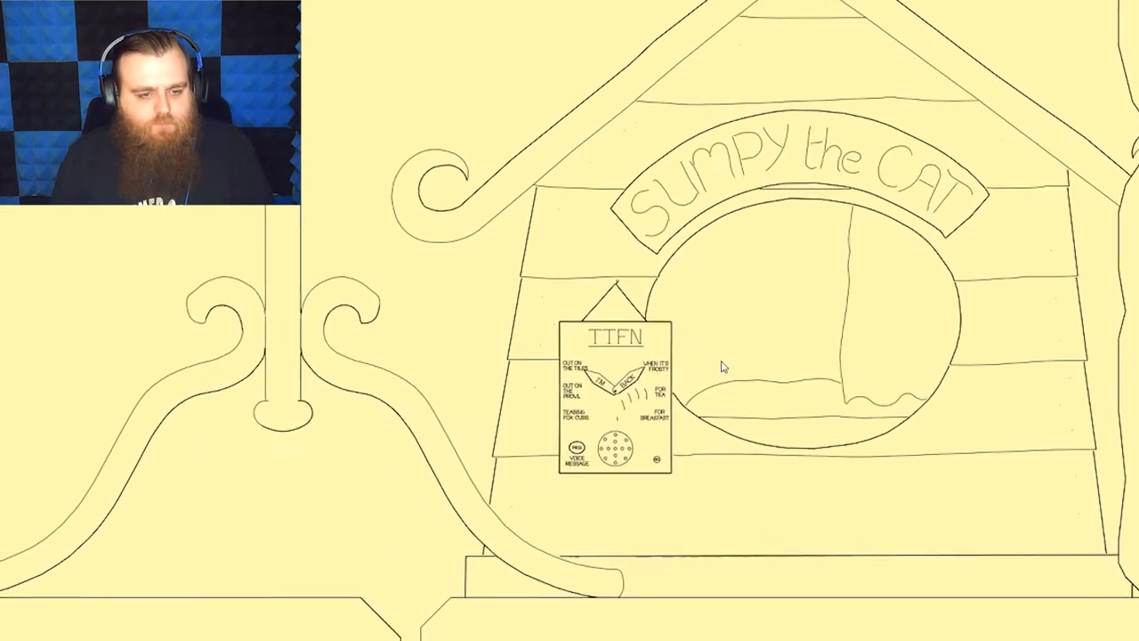
{"action": "scroll", "coordinate": [721, 383], "scroll_direction": "up", "scroll_amount": 1}
{"action": "scroll", "coordinate": [723, 369], "scroll_direction": "up", "scroll_amount": 1}
{"action": "scroll", "coordinate": [723, 366], "scroll_direction": "up", "scroll_amount": 1}
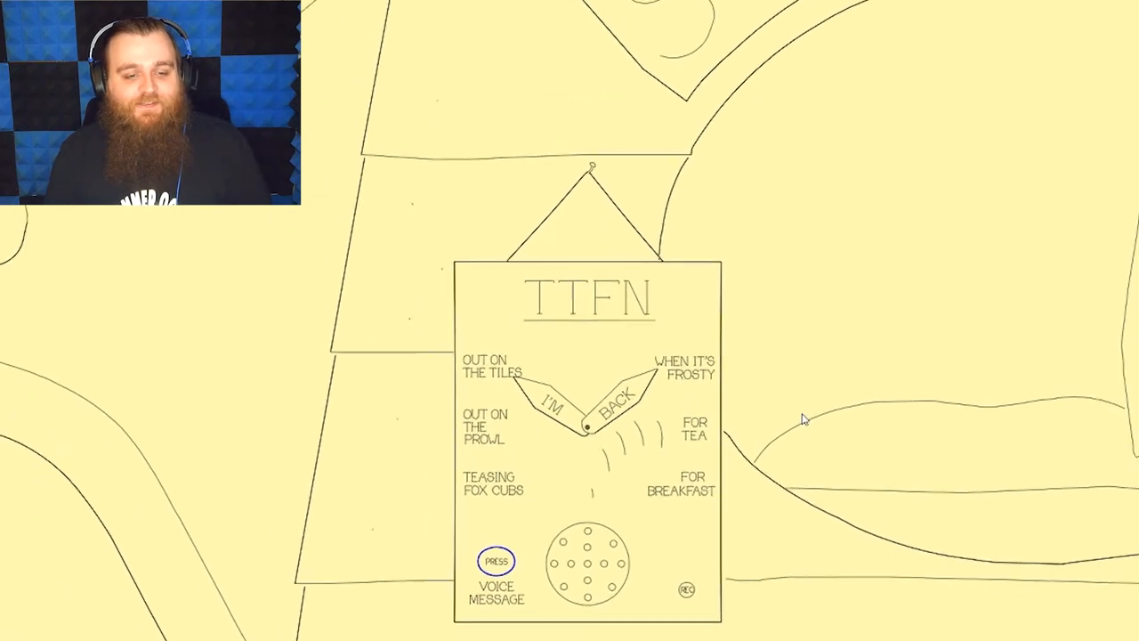
{"action": "scroll", "coordinate": [804, 420], "scroll_direction": "down", "scroll_amount": 2}
{"action": "scroll", "coordinate": [804, 420], "scroll_direction": "down", "scroll_amount": 2}
{"action": "scroll", "coordinate": [804, 420], "scroll_direction": "down", "scroll_amount": 2}
{"action": "scroll", "coordinate": [803, 420], "scroll_direction": "down", "scroll_amount": 2}
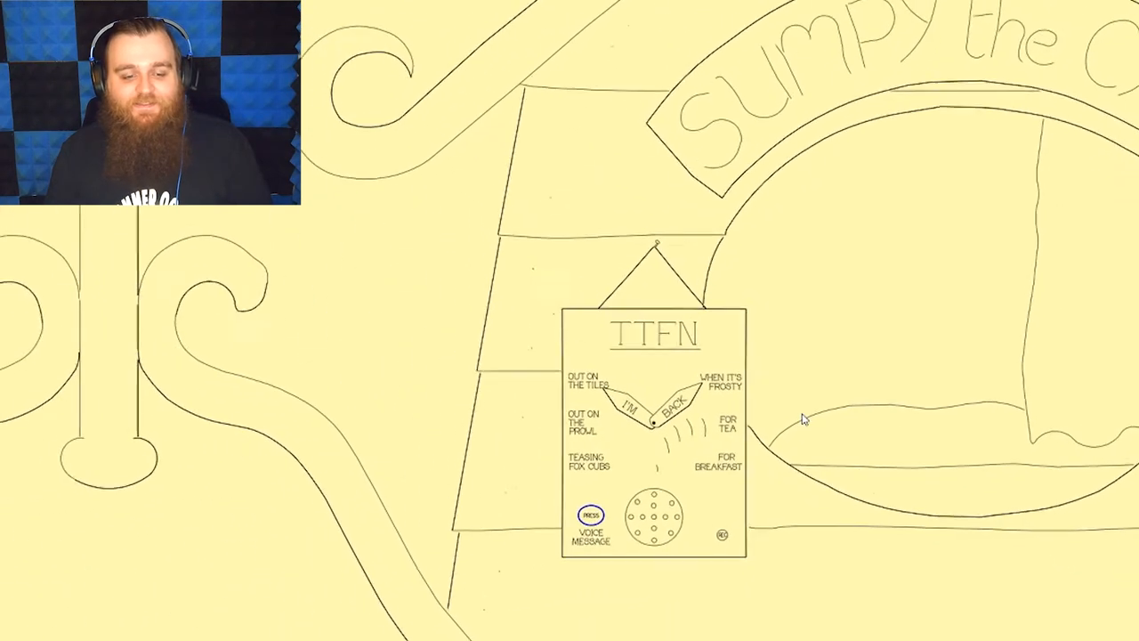
{"action": "scroll", "coordinate": [804, 420], "scroll_direction": "down", "scroll_amount": 2}
{"action": "scroll", "coordinate": [804, 420], "scroll_direction": "down", "scroll_amount": 2}
{"action": "scroll", "coordinate": [803, 421], "scroll_direction": "down", "scroll_amount": 2}
{"action": "scroll", "coordinate": [803, 421], "scroll_direction": "down", "scroll_amount": 2}
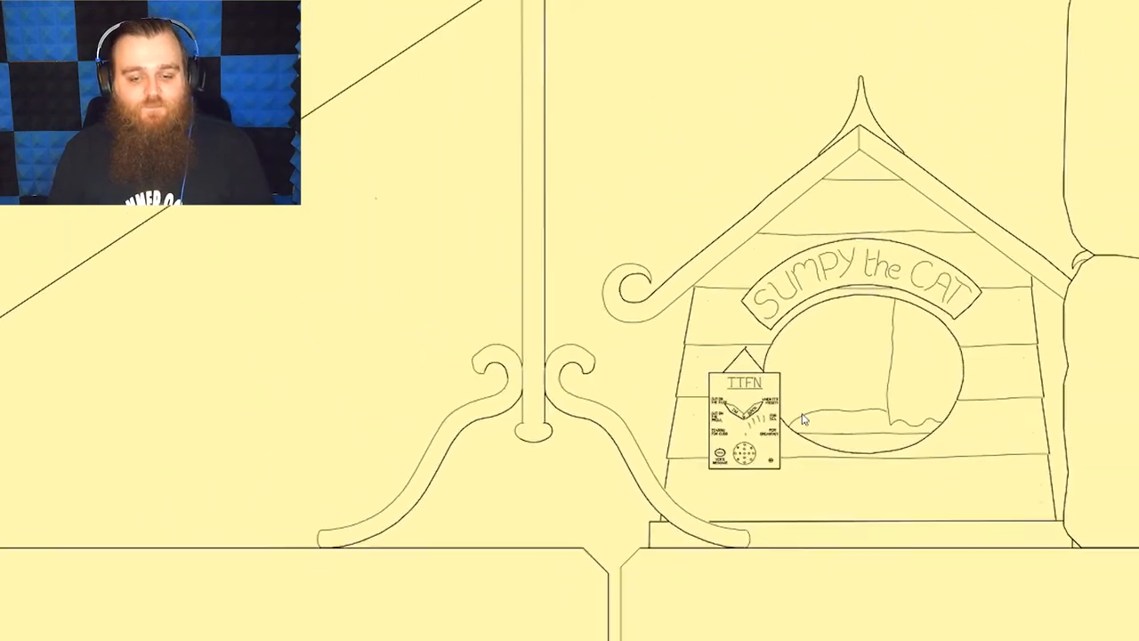
{"action": "scroll", "coordinate": [804, 420], "scroll_direction": "down", "scroll_amount": 2}
{"action": "scroll", "coordinate": [803, 420], "scroll_direction": "down", "scroll_amount": 2}
- Pan across the stone arch and up to the area above it
{"action": "mouse_move", "coordinate": [801, 249]}
{"action": "left_mouse_down"}
{"action": "mouse_move", "coordinate": [743, 530]}
{"action": "mouse_move", "coordinate": [694, 374]}
{"action": "left_mouse_up"}
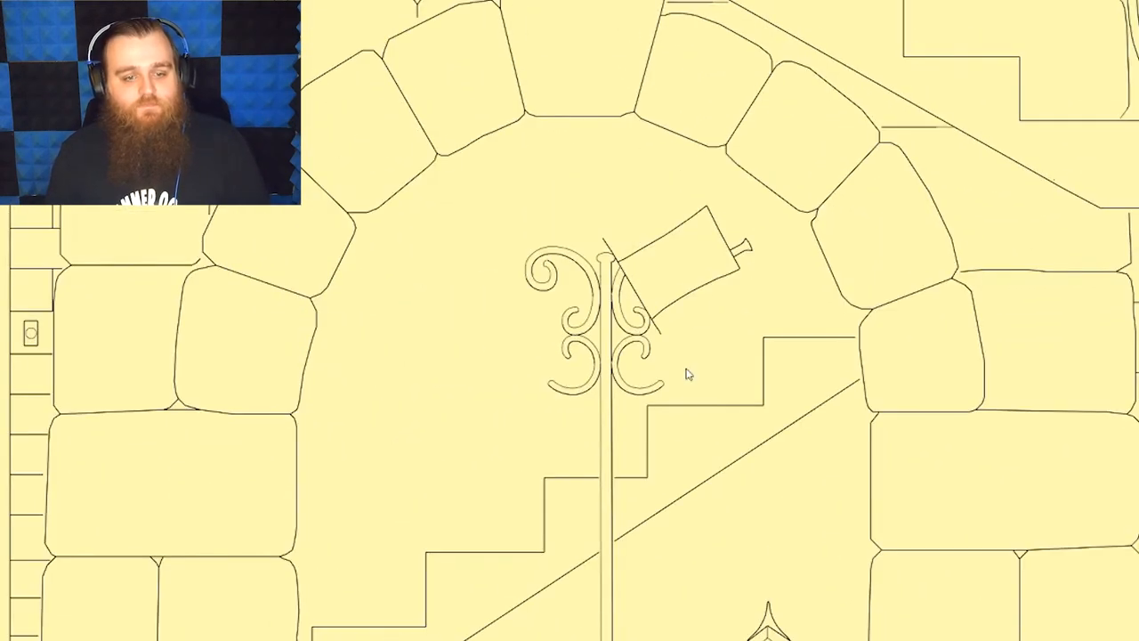
{"action": "scroll", "coordinate": [694, 374], "scroll_direction": "down", "scroll_amount": 2}
{"action": "scroll", "coordinate": [799, 381], "scroll_direction": "down", "scroll_amount": 2}
{"action": "scroll", "coordinate": [799, 381], "scroll_direction": "down", "scroll_amount": 2}
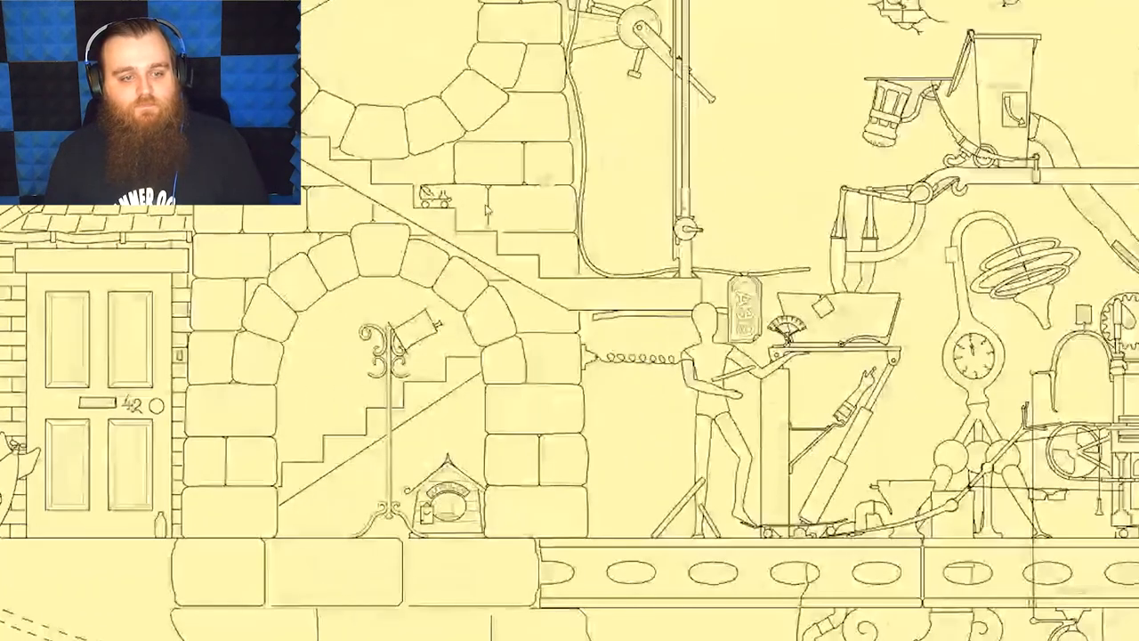
{"action": "scroll", "coordinate": [799, 381], "scroll_direction": "down", "scroll_amount": 2}
{"action": "left_click_drag", "start_coordinate": [377, 267], "coordinate": [377, 329]}
{"action": "scroll", "coordinate": [377, 330], "scroll_direction": "up", "scroll_amount": 2}
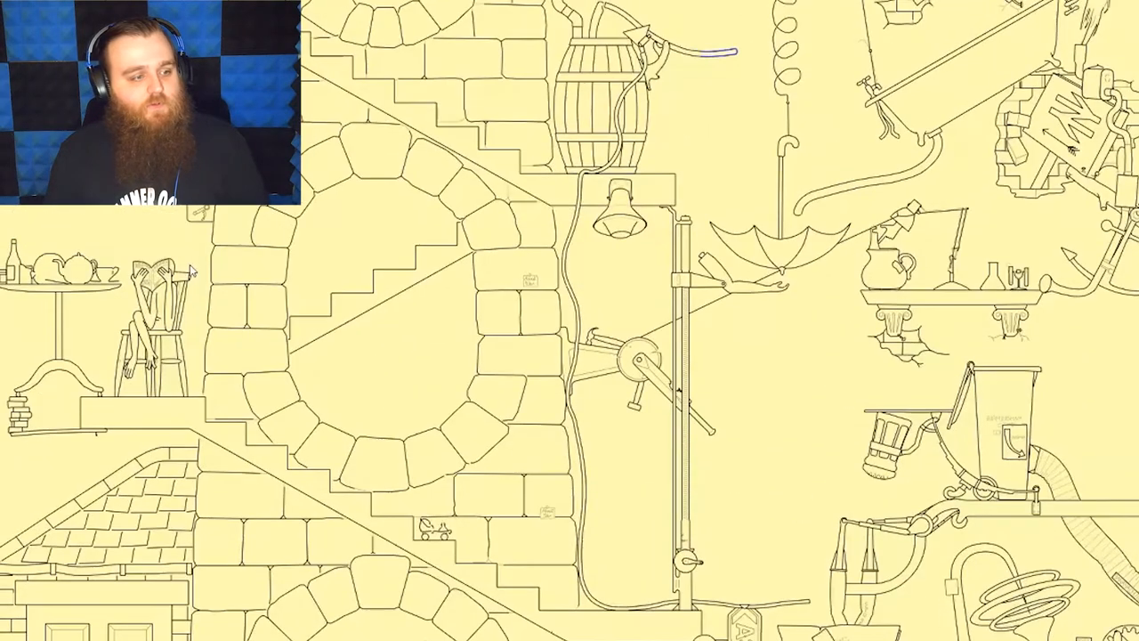
{"action": "scroll", "coordinate": [377, 330], "scroll_direction": "up", "scroll_amount": 2}
{"action": "scroll", "coordinate": [377, 329], "scroll_direction": "up", "scroll_amount": 2}
{"action": "scroll", "coordinate": [378, 329], "scroll_direction": "up", "scroll_amount": 2}
{"action": "scroll", "coordinate": [169, 276], "scroll_direction": "up", "scroll_amount": 2}
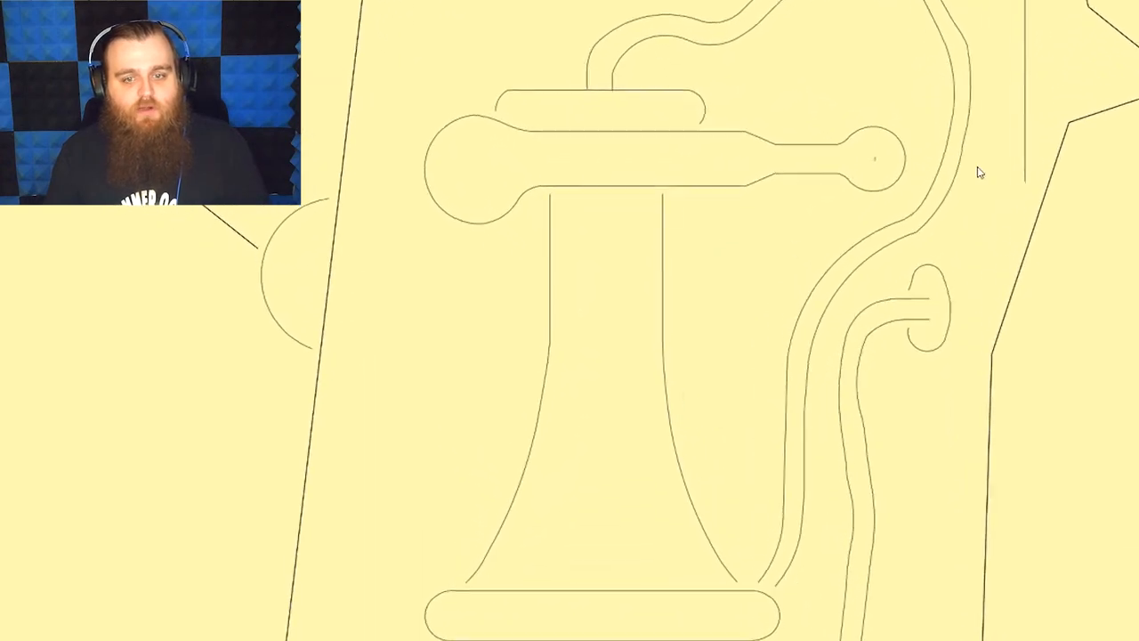
{"action": "scroll", "coordinate": [884, 154], "scroll_direction": "down", "scroll_amount": 2}
{"action": "scroll", "coordinate": [884, 154], "scroll_direction": "down", "scroll_amount": 2}
{"action": "scroll", "coordinate": [881, 160], "scroll_direction": "down", "scroll_amount": 4}
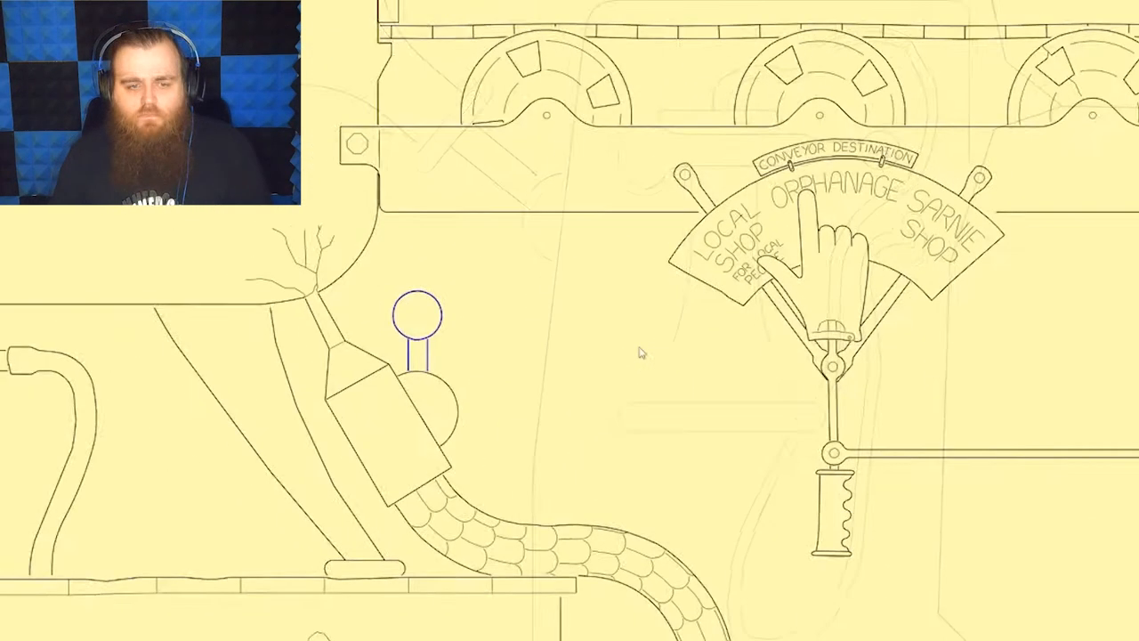
{"action": "scroll", "coordinate": [712, 307], "scroll_direction": "down", "scroll_amount": 2}
- Pan down from the conveyor destination dial to the Time Pump hose
{"action": "left_click_drag", "start_coordinate": [770, 321], "coordinate": [747, 53]}
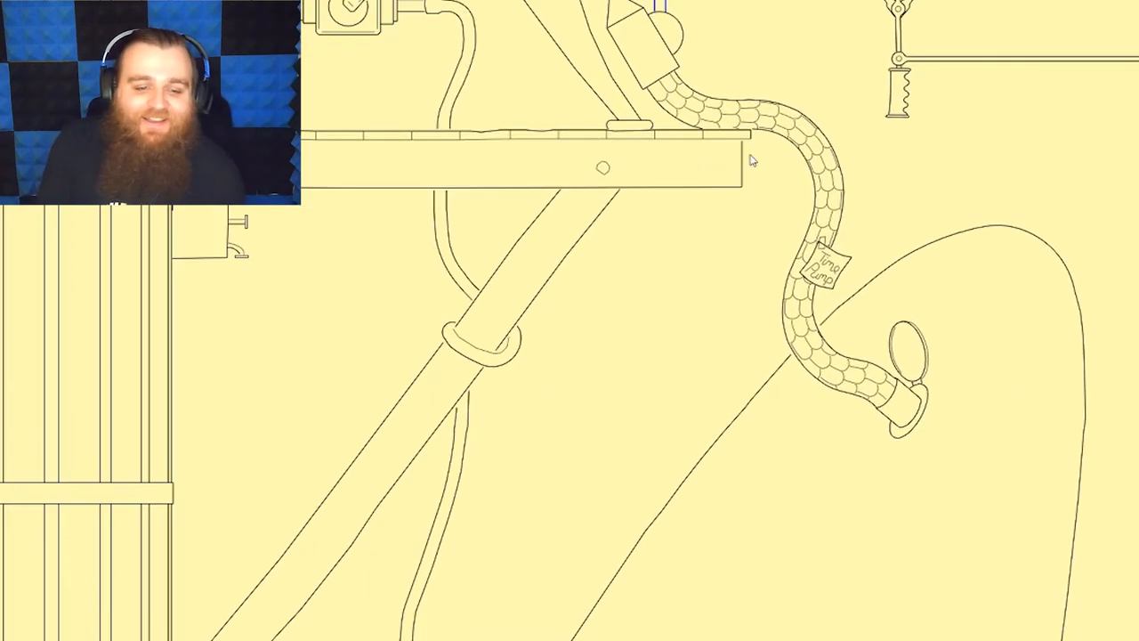